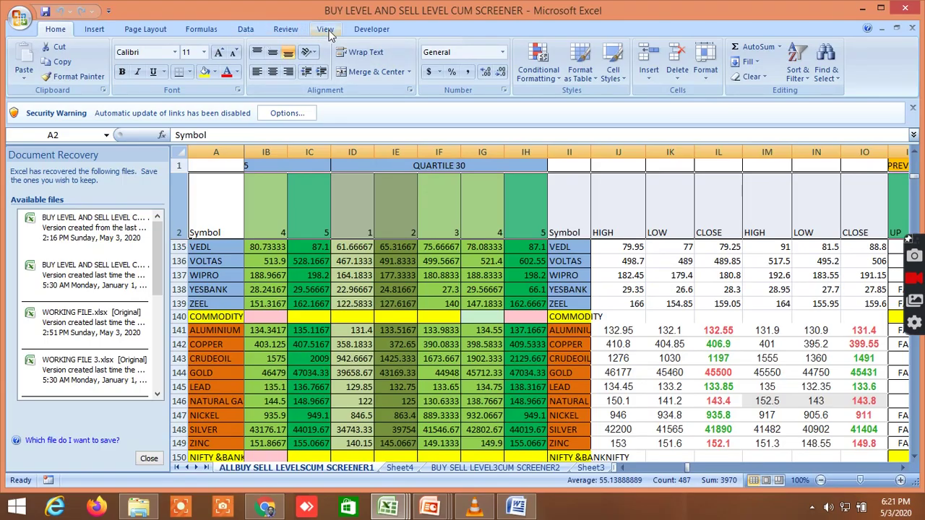
- Turn on filtering for the header row and filter the first CLOSE column to values greater than 500
{"action": "left_click", "coordinate": [249, 33]}
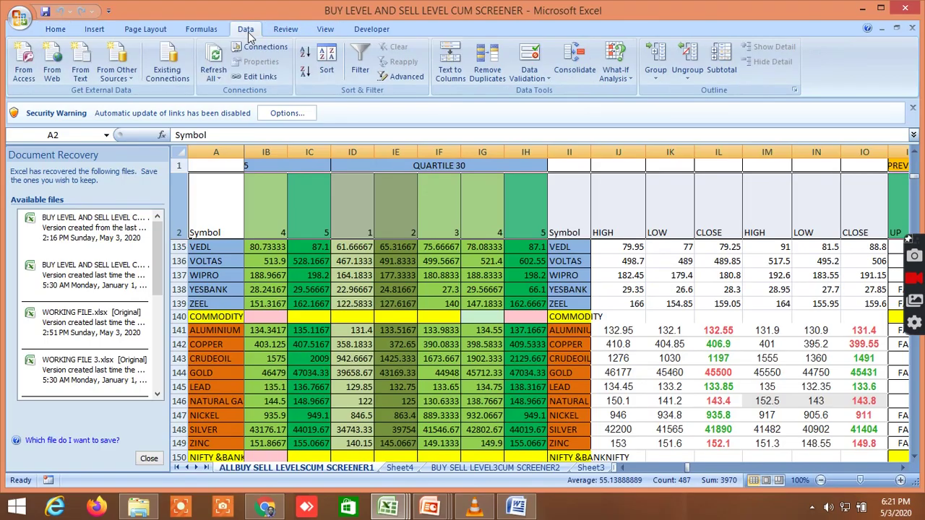
{"action": "left_click", "coordinate": [359, 60]}
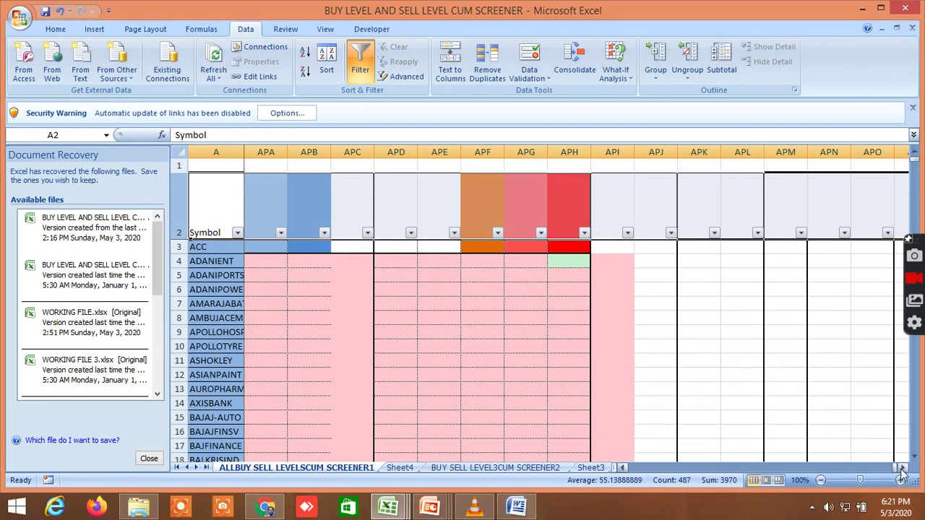
{"action": "left_click_drag", "start_coordinate": [889, 468], "coordinate": [863, 469]}
{"action": "left_click", "coordinate": [391, 232]}
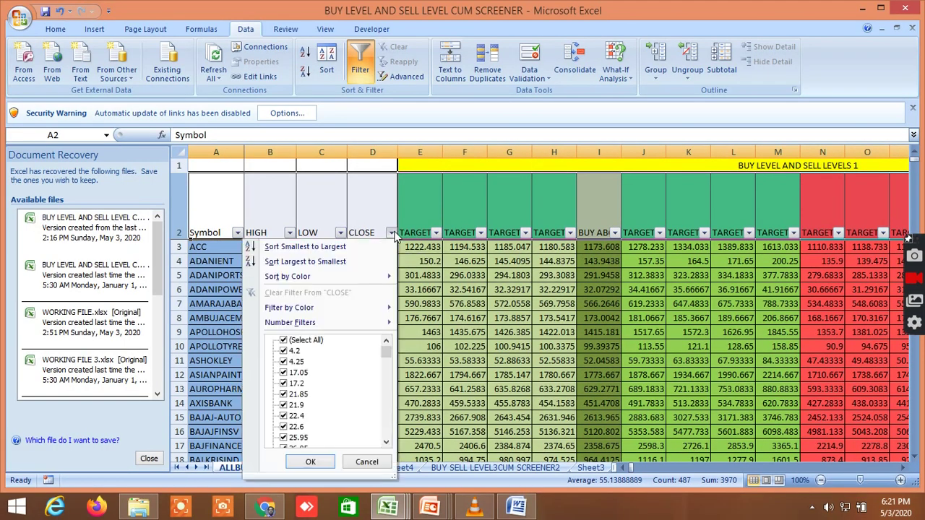
{"action": "mouse_move", "coordinate": [351, 323]}
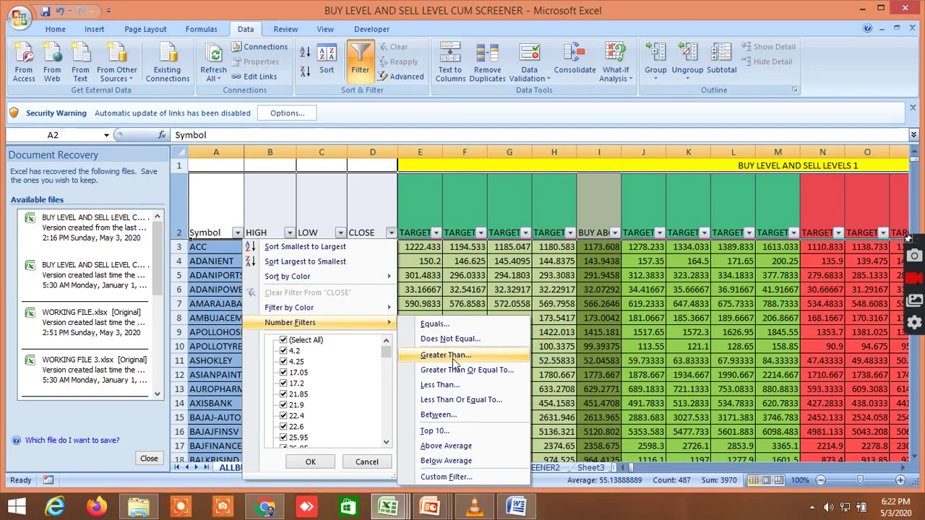
{"action": "left_click", "coordinate": [453, 357]}
{"action": "type", "text": "500"}
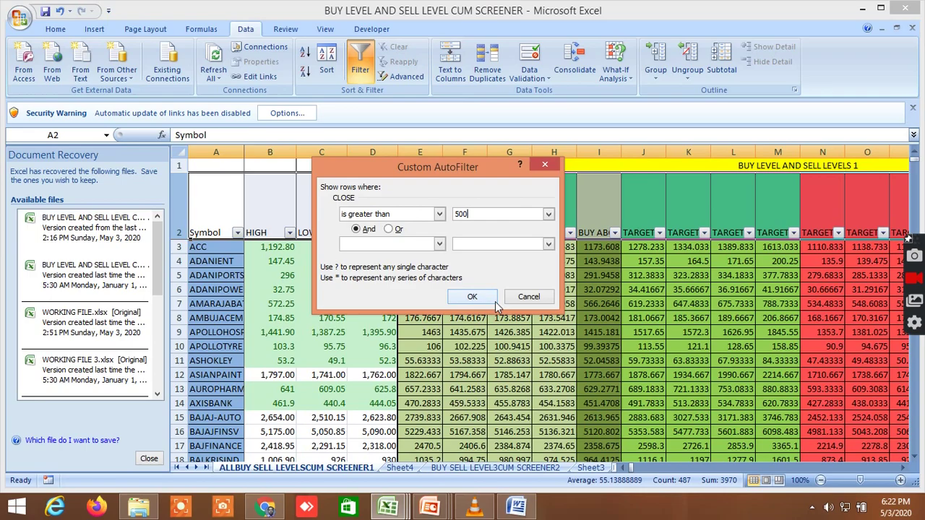
{"action": "left_click", "coordinate": [472, 297]}
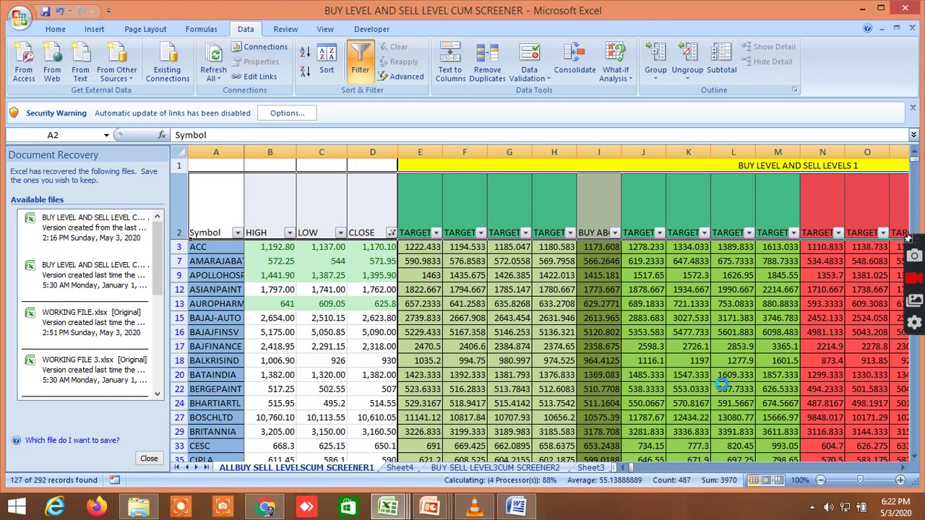
- Filter the VOLATILITY column to show only rows with values greater than 5
{"action": "left_click_drag", "start_coordinate": [904, 469], "coordinate": [908, 474]}
{"action": "left_click", "coordinate": [607, 233]}
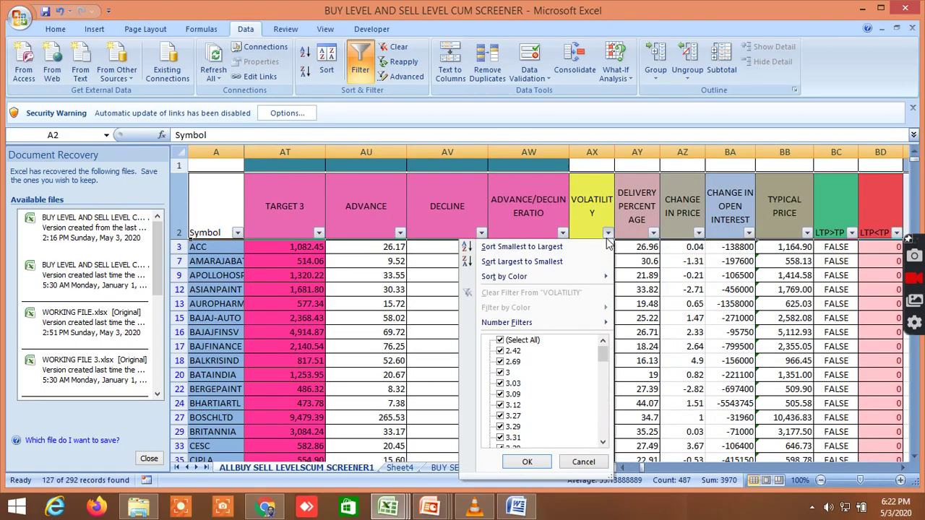
{"action": "mouse_move", "coordinate": [596, 324]}
{"action": "left_click", "coordinate": [657, 355]}
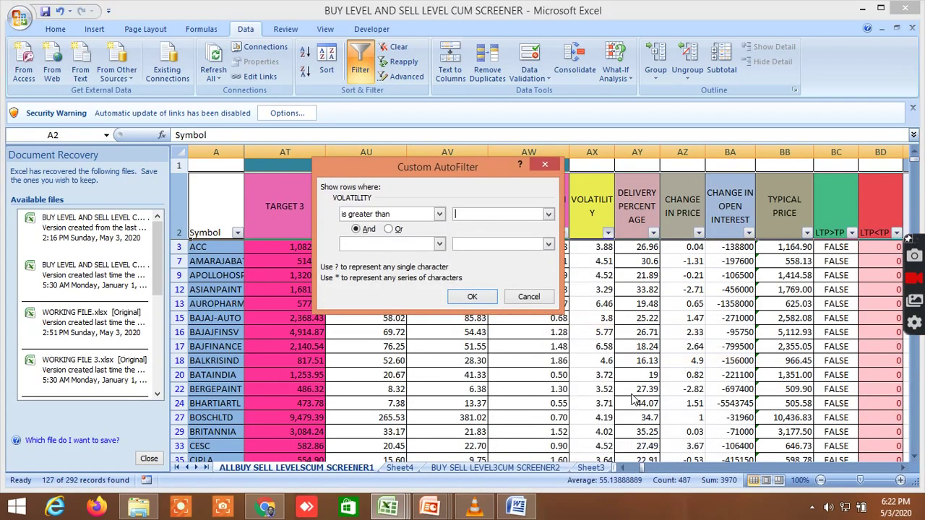
{"action": "type", "text": "5"}
{"action": "left_click", "coordinate": [472, 297]}
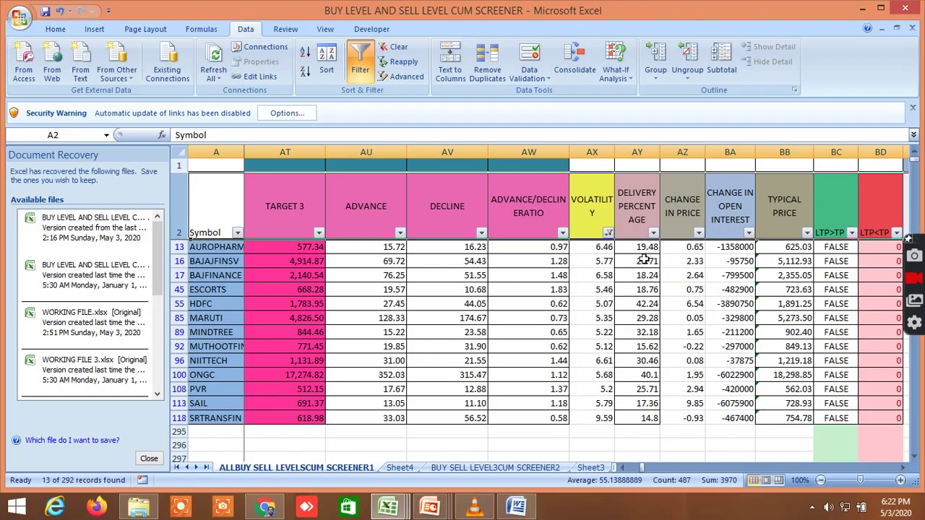
- Apply a less-than number filter to the DELIVERY PERCENTAGE column so only the rows under 20 percent remain
{"action": "left_click", "coordinate": [655, 233]}
{"action": "key", "text": "Escape"}
{"action": "left_click", "coordinate": [653, 232]}
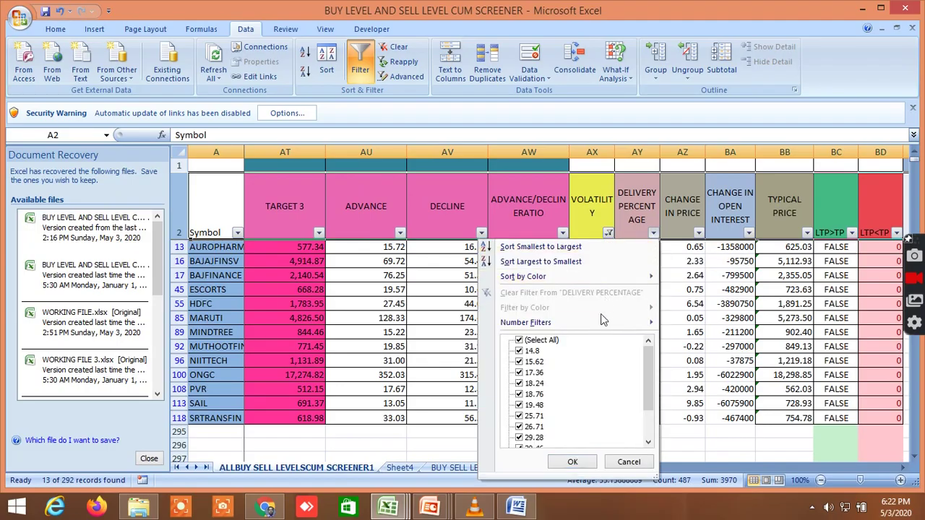
{"action": "mouse_move", "coordinate": [601, 323]}
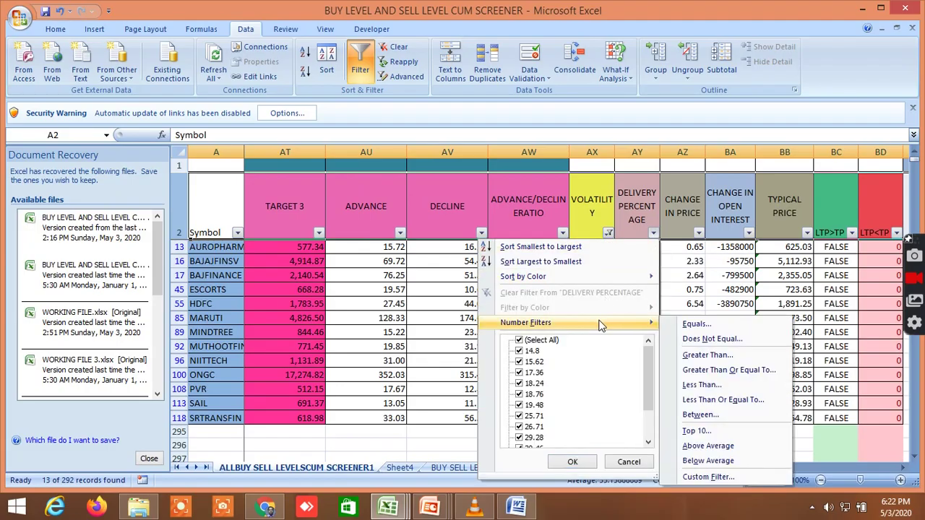
{"action": "left_click", "coordinate": [705, 385]}
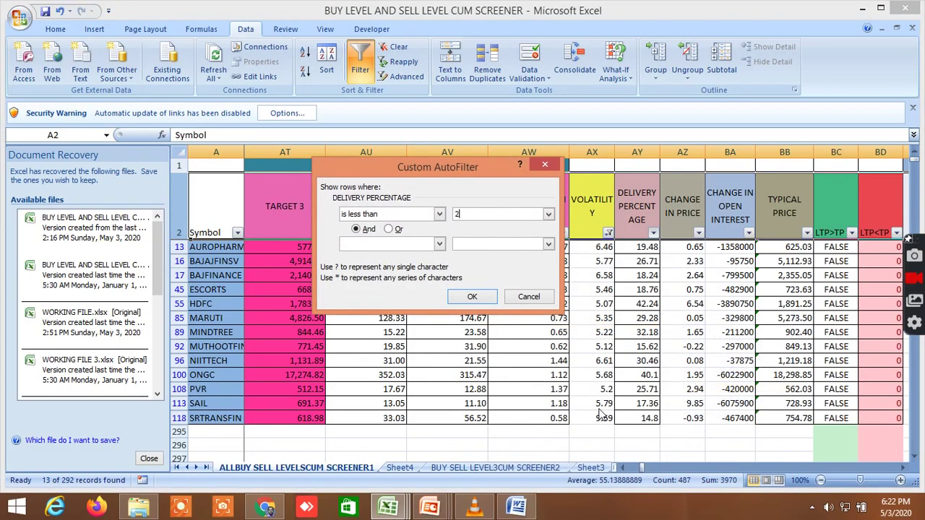
{"action": "left_click", "coordinate": [485, 302]}
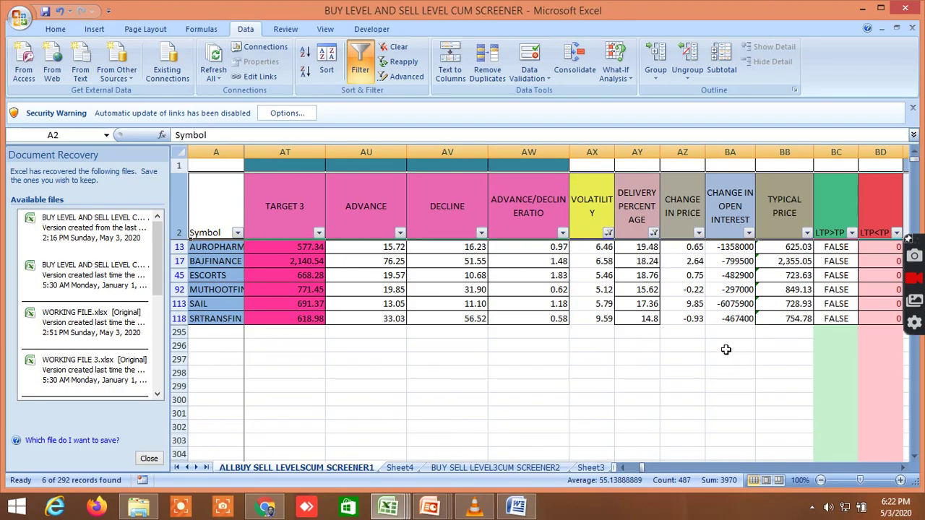
- Filter the CHANGE IN PRICE column to show only rows with values greater than 0
{"action": "left_click", "coordinate": [697, 232]}
{"action": "mouse_move", "coordinate": [627, 325]}
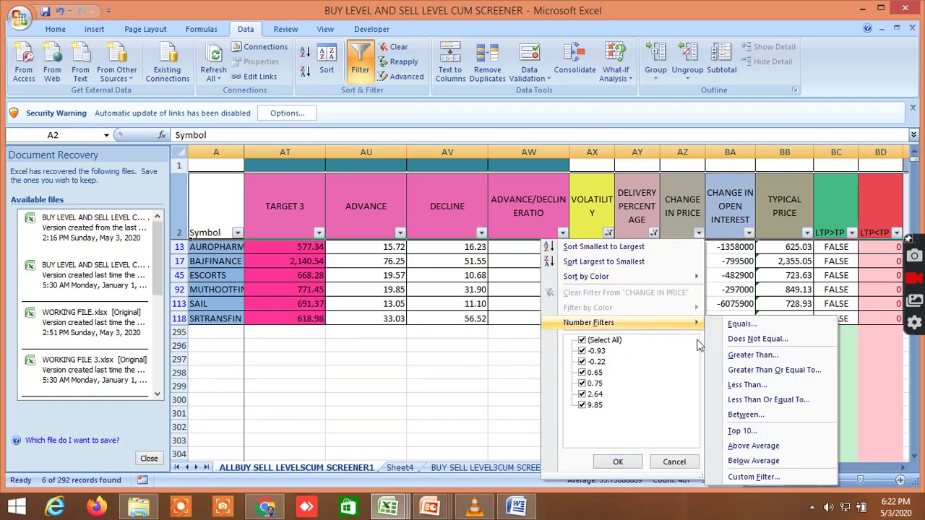
{"action": "left_click", "coordinate": [752, 355]}
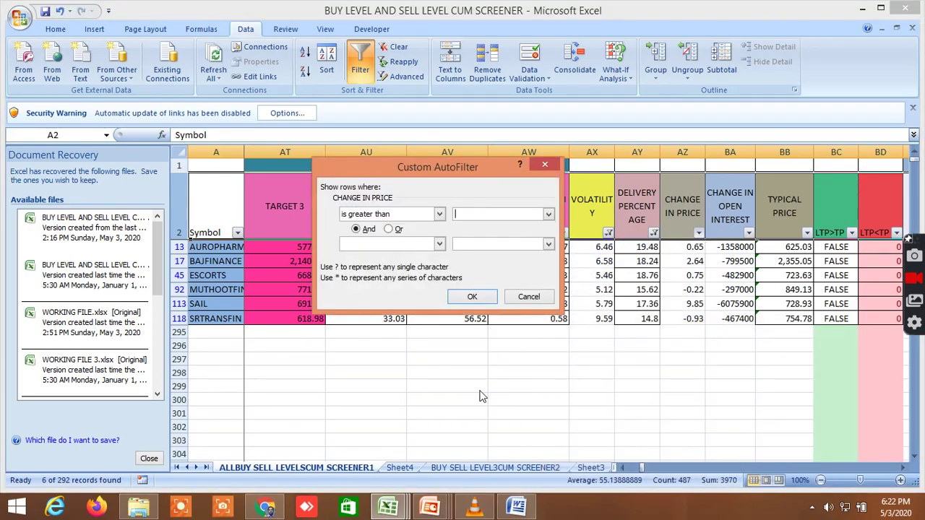
{"action": "type", "text": "0"}
{"action": "left_click", "coordinate": [472, 296]}
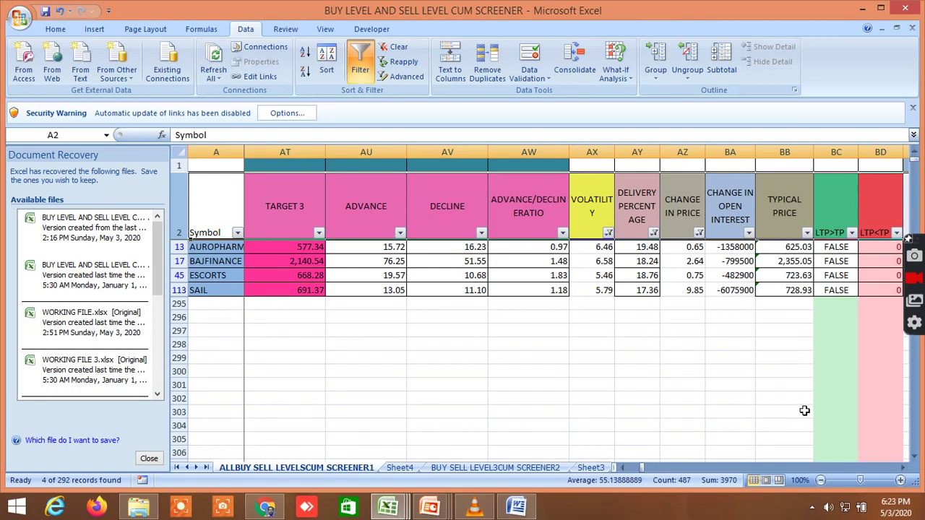
- Examine the filtered stocks across the indicator columns, from typical price through probability, pivot point, Bollinger band and Ichimoku to the Gann angles
{"action": "left_click", "coordinate": [902, 471]}
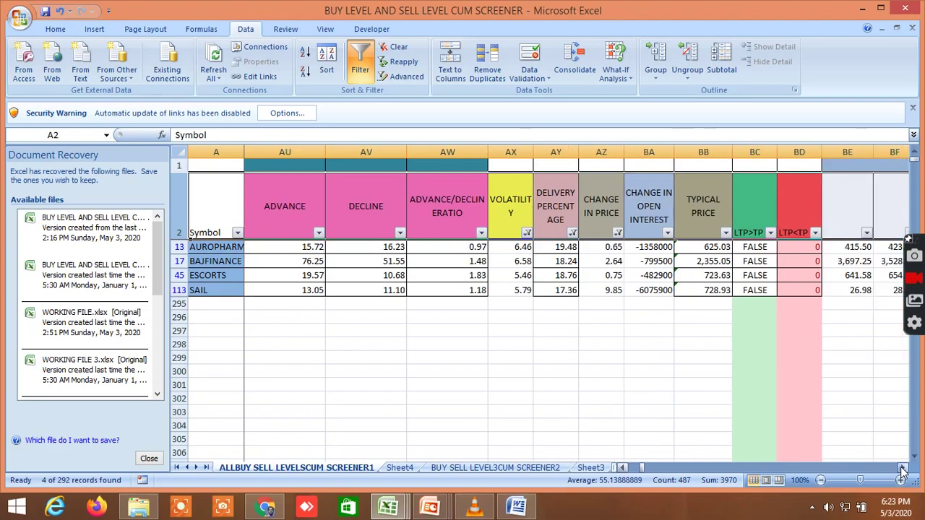
{"action": "left_click", "coordinate": [902, 470]}
{"action": "left_click", "coordinate": [901, 470]}
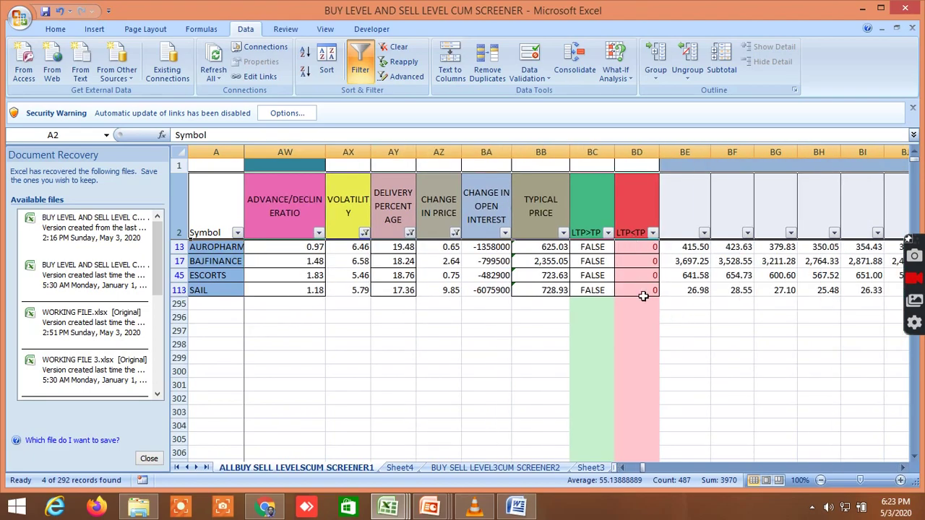
{"action": "left_click_drag", "start_coordinate": [903, 468], "coordinate": [906, 470]}
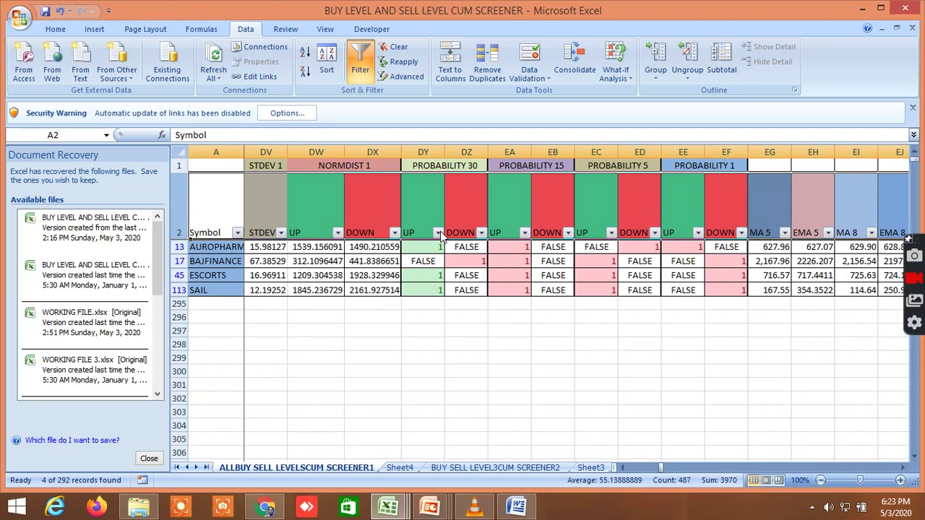
{"action": "left_click", "coordinate": [901, 471]}
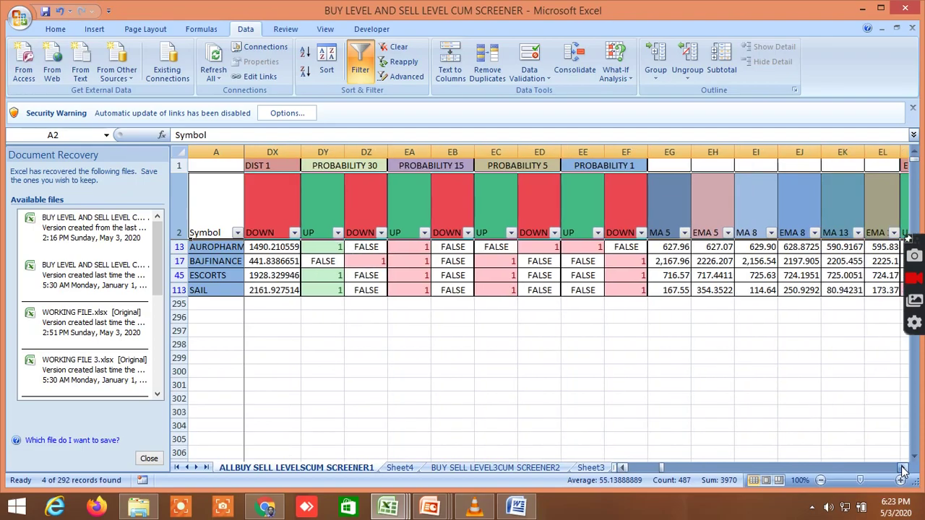
{"action": "left_click", "coordinate": [901, 471]}
{"action": "left_click", "coordinate": [902, 471]}
{"action": "left_click", "coordinate": [902, 471]}
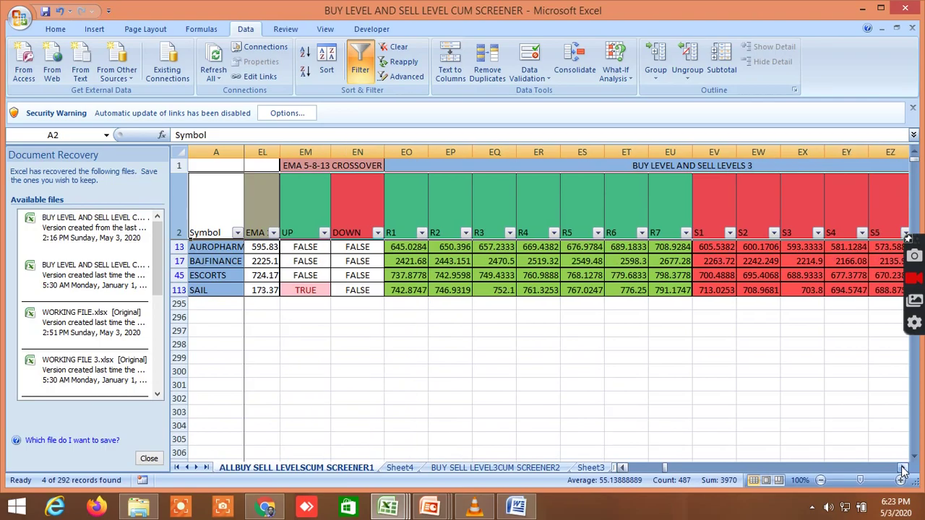
{"action": "left_click", "coordinate": [901, 471]}
{"action": "left_click", "coordinate": [901, 471]}
{"action": "left_click", "coordinate": [902, 471]}
{"action": "left_click", "coordinate": [902, 471]}
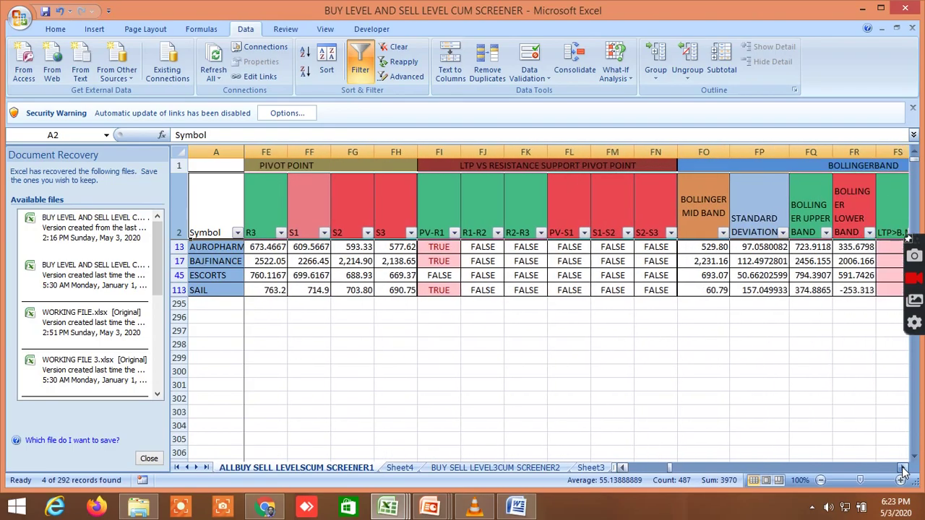
{"action": "left_click", "coordinate": [902, 471]}
{"action": "left_click", "coordinate": [902, 471]}
{"action": "left_click", "coordinate": [901, 471]}
{"action": "left_click", "coordinate": [901, 471]}
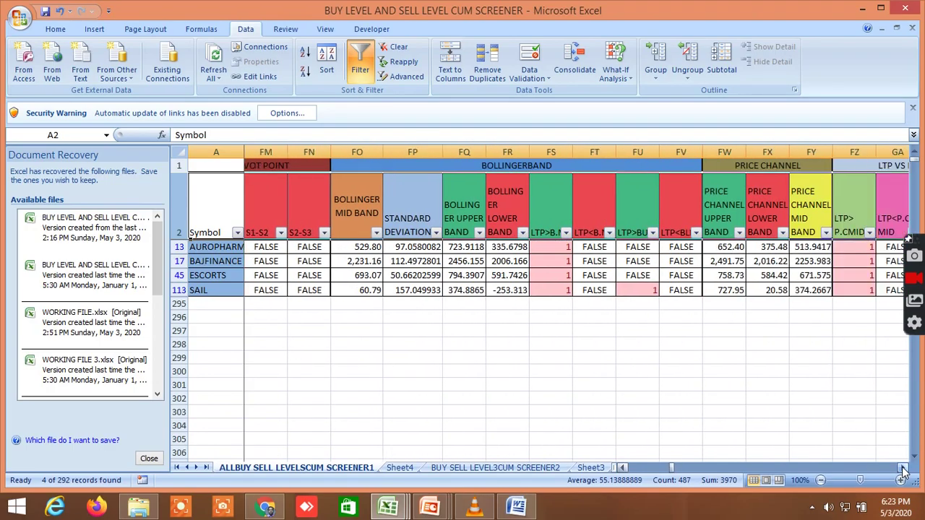
{"action": "left_click", "coordinate": [902, 471]}
{"action": "left_click", "coordinate": [902, 471]}
{"action": "left_click", "coordinate": [901, 471]}
{"action": "left_click", "coordinate": [902, 471]}
{"action": "left_click", "coordinate": [901, 471]}
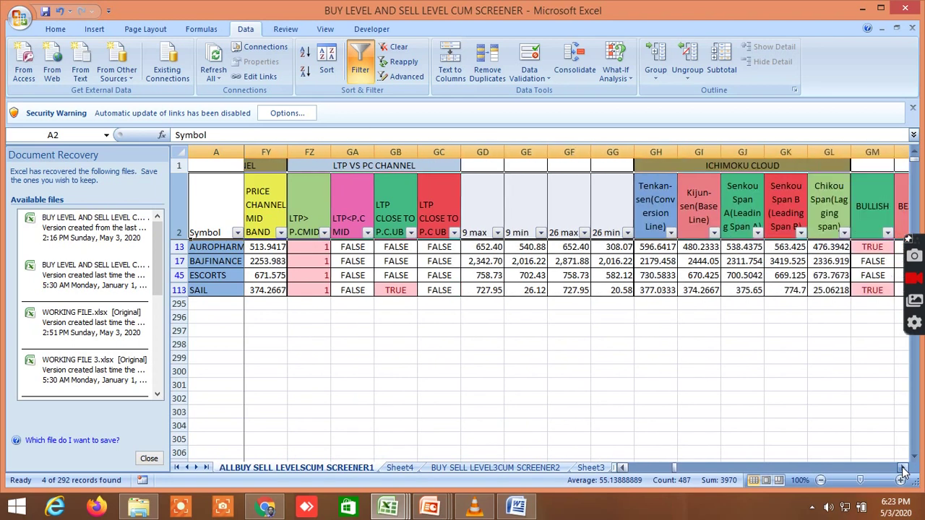
{"action": "left_click", "coordinate": [901, 471]}
{"action": "left_click", "coordinate": [902, 471]}
{"action": "left_click", "coordinate": [902, 471]}
{"action": "left_click", "coordinate": [902, 471]}
{"action": "left_click", "coordinate": [902, 471]}
{"action": "left_click", "coordinate": [901, 471]}
{"action": "left_click", "coordinate": [901, 471]}
{"action": "left_click", "coordinate": [902, 471]}
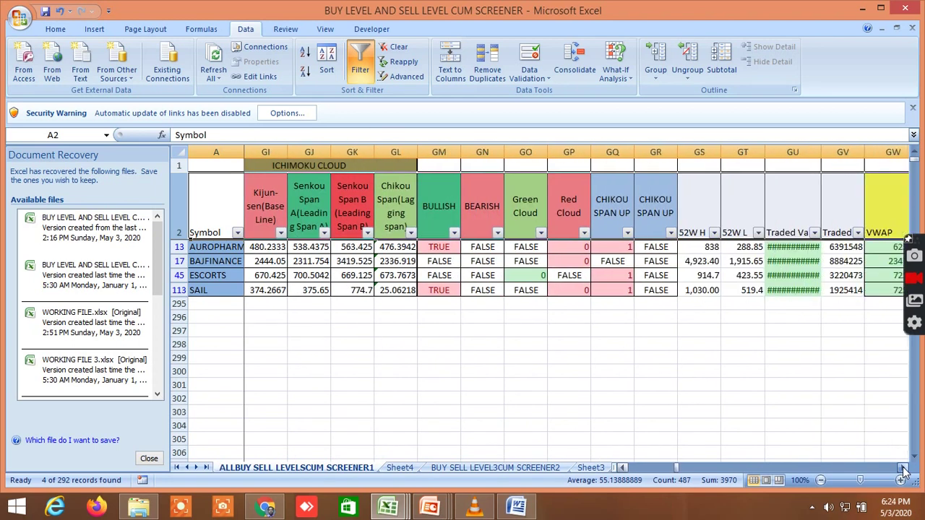
{"action": "left_click", "coordinate": [901, 471]}
{"action": "left_click", "coordinate": [901, 471]}
{"action": "left_click", "coordinate": [902, 471]}
{"action": "left_click", "coordinate": [901, 471]}
{"action": "left_click", "coordinate": [901, 471]}
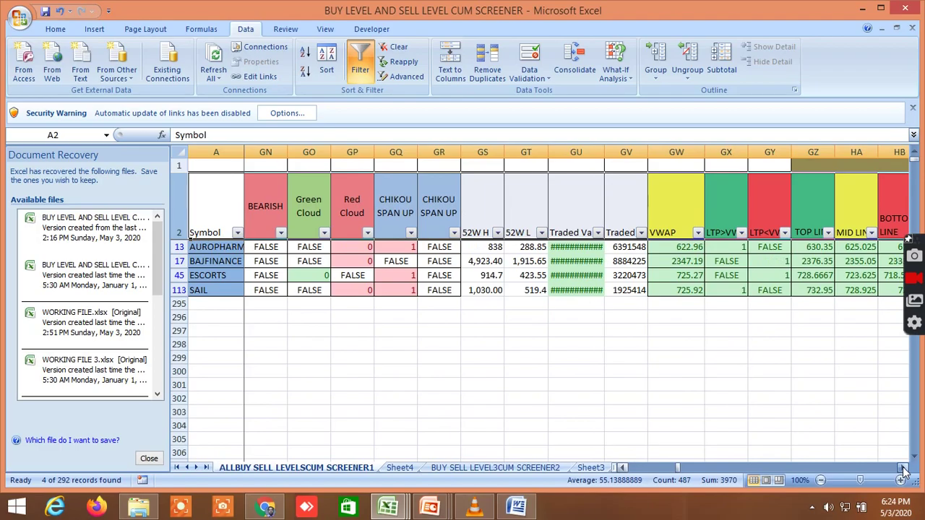
{"action": "left_click", "coordinate": [901, 471]}
{"action": "left_click", "coordinate": [901, 471]}
{"action": "left_click", "coordinate": [901, 471]}
{"action": "left_click", "coordinate": [901, 471]}
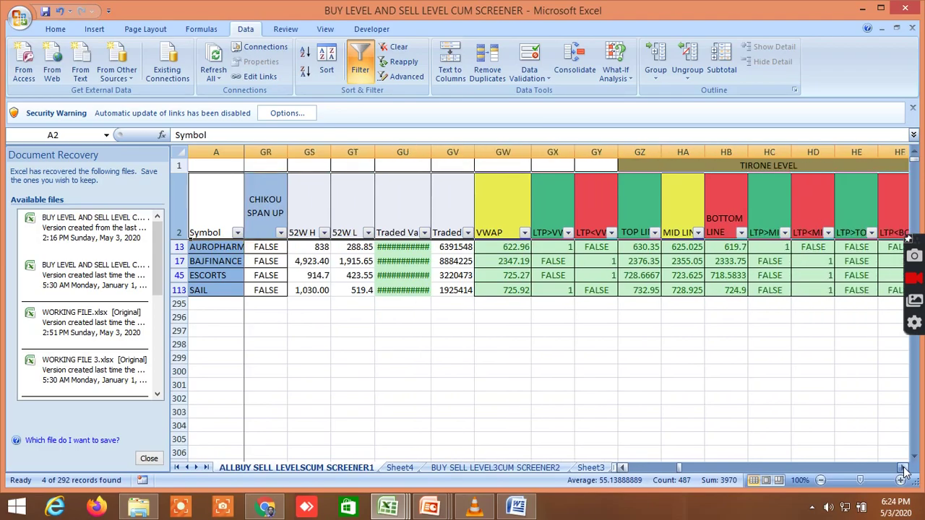
{"action": "left_click", "coordinate": [901, 471]}
{"action": "left_click", "coordinate": [901, 471]}
{"action": "left_click", "coordinate": [903, 471]}
{"action": "left_click", "coordinate": [903, 471]}
{"action": "left_click", "coordinate": [903, 471]}
{"action": "left_click", "coordinate": [903, 471]}
{"action": "left_click", "coordinate": [903, 471]}
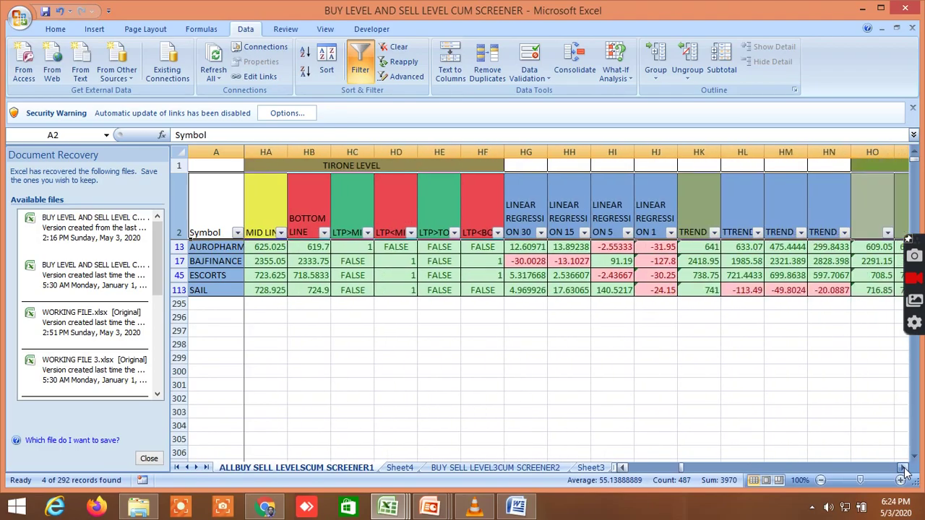
{"action": "left_click", "coordinate": [903, 471]}
{"action": "left_click", "coordinate": [903, 471]}
{"action": "left_click", "coordinate": [903, 471]}
{"action": "left_click", "coordinate": [903, 471]}
{"action": "left_click", "coordinate": [903, 471]}
{"action": "left_click", "coordinate": [903, 471]}
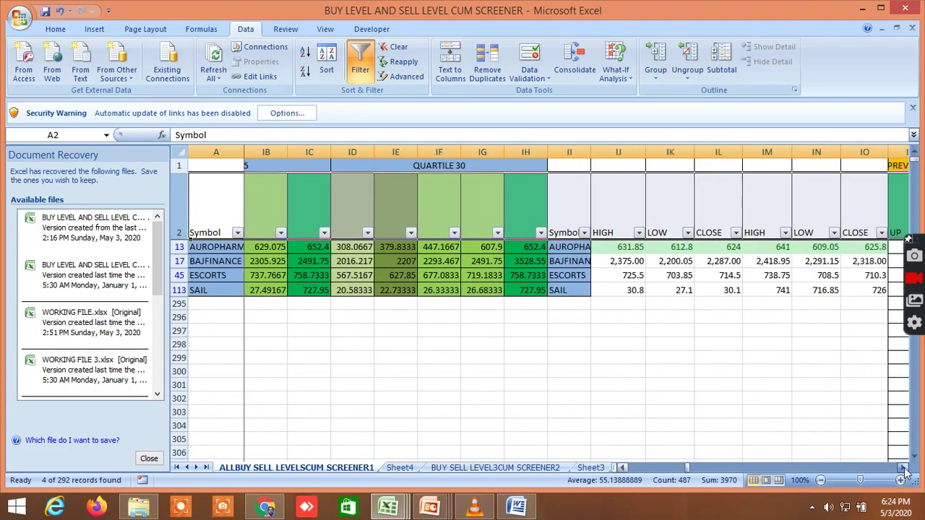
{"action": "left_click", "coordinate": [903, 471]}
{"action": "left_click", "coordinate": [903, 471]}
{"action": "left_click", "coordinate": [903, 471]}
{"action": "left_click", "coordinate": [903, 471]}
{"action": "left_click", "coordinate": [903, 471]}
{"action": "left_click", "coordinate": [903, 471]}
{"action": "left_click", "coordinate": [903, 471]}
{"action": "left_click", "coordinate": [903, 471]}
{"action": "left_click", "coordinate": [903, 471]}
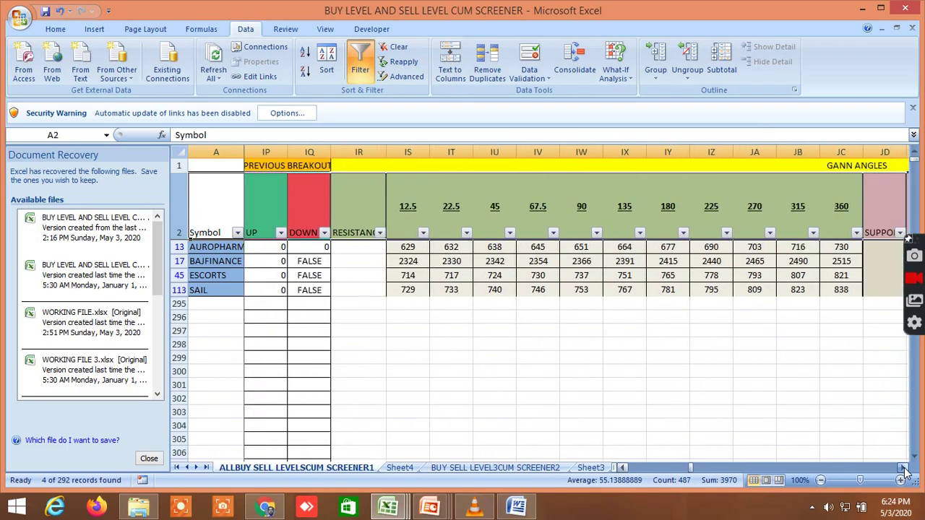
- Filter the UP column under PROBABILITY 30 to show only the rows with value 1, excluding FALSE
{"action": "left_click_drag", "start_coordinate": [692, 468], "coordinate": [660, 471]}
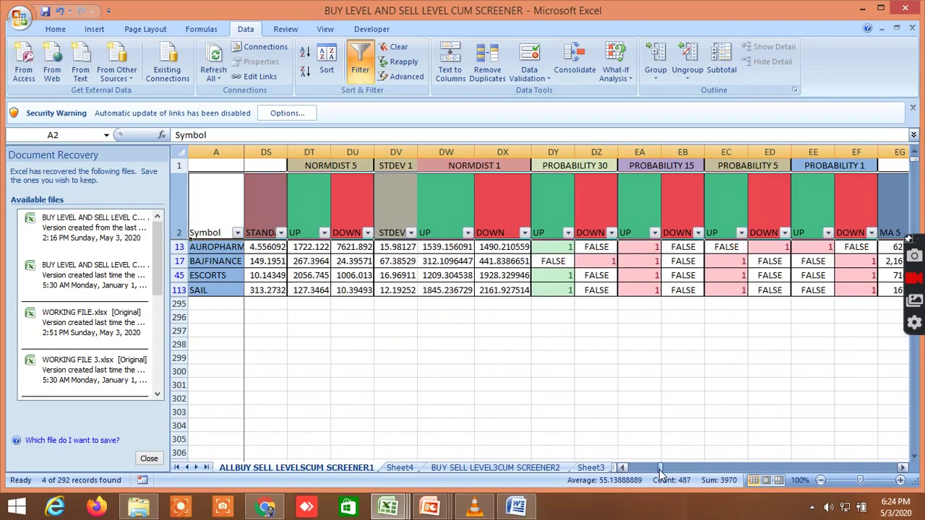
{"action": "left_click", "coordinate": [568, 233]}
{"action": "left_click", "coordinate": [476, 362]}
{"action": "left_click", "coordinate": [487, 462]}
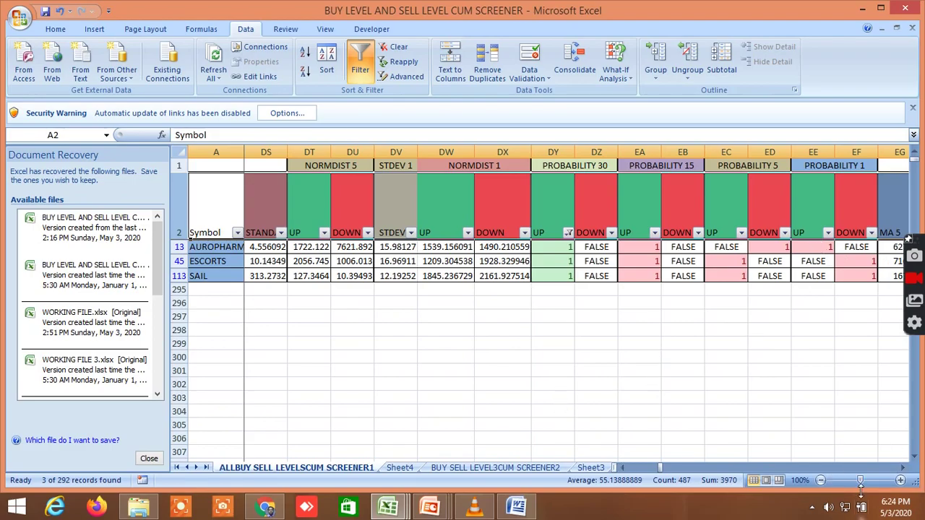
- Enlarge the worksheet view to 210% to examine the remaining filtered symbols
{"action": "left_click", "coordinate": [900, 481]}
{"action": "left_click", "coordinate": [900, 480]}
{"action": "left_click", "coordinate": [900, 480]}
{"action": "left_click", "coordinate": [900, 481]}
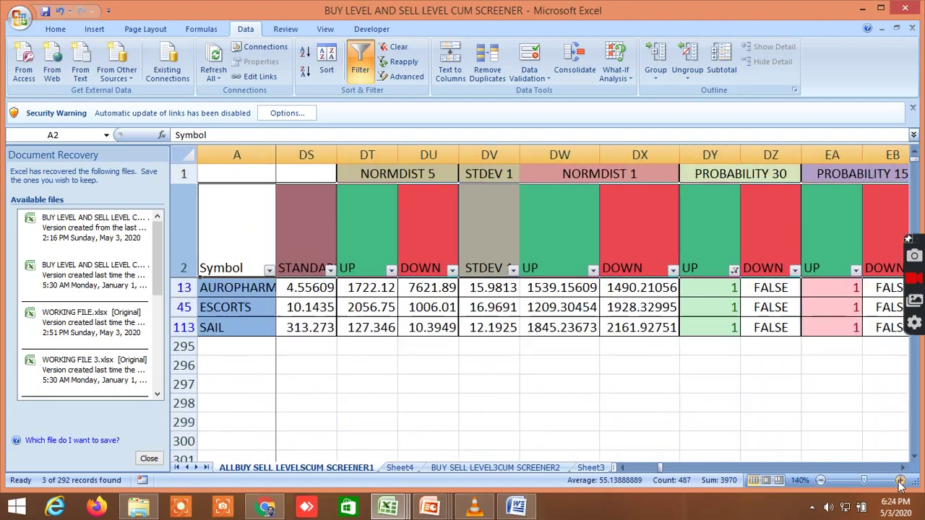
{"action": "left_click", "coordinate": [899, 481]}
{"action": "left_click", "coordinate": [899, 481]}
{"action": "left_click", "coordinate": [899, 481]}
{"action": "left_click", "coordinate": [900, 481]}
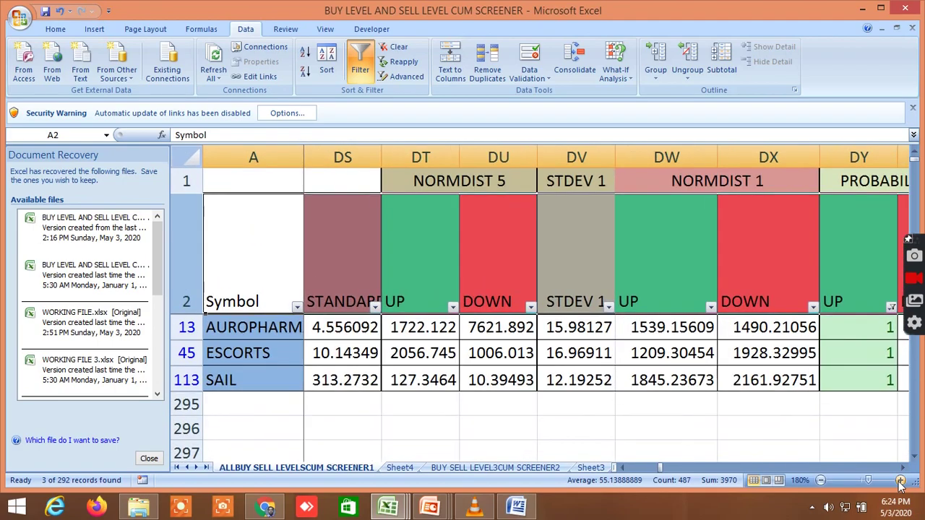
{"action": "left_click", "coordinate": [899, 481]}
{"action": "left_click", "coordinate": [900, 481]}
{"action": "left_click", "coordinate": [900, 481]}
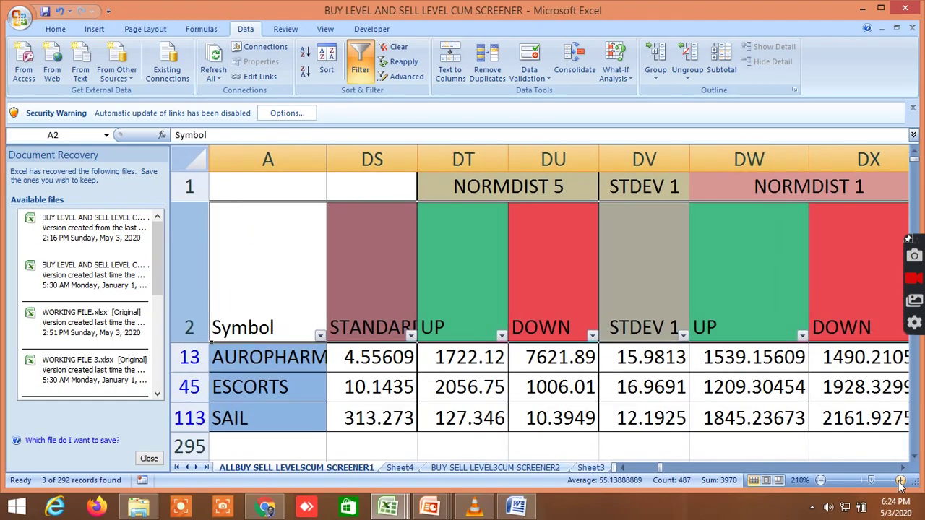
- Reduce the worksheet zoom to 200% and bring the HIGH, LOW and CLOSE columns of the filtered symbols into view
{"action": "left_click", "coordinate": [820, 481]}
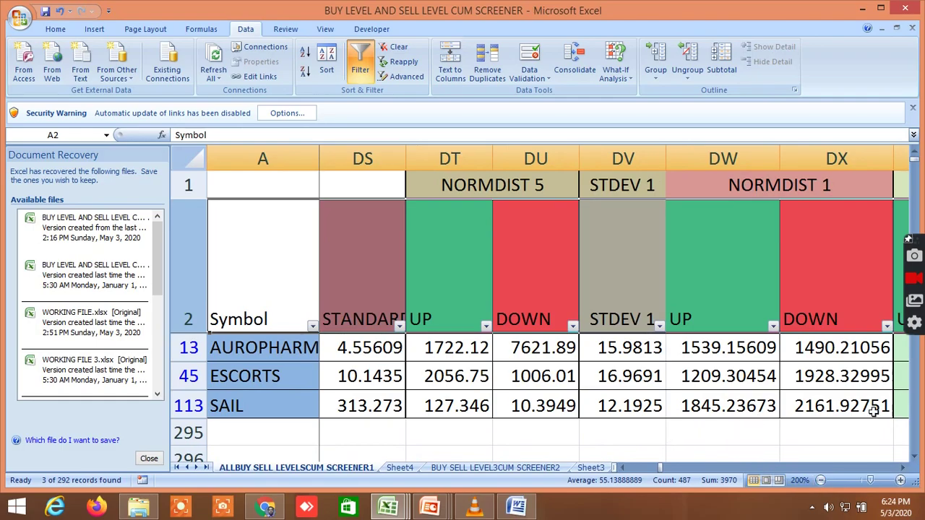
{"action": "left_click", "coordinate": [903, 467]}
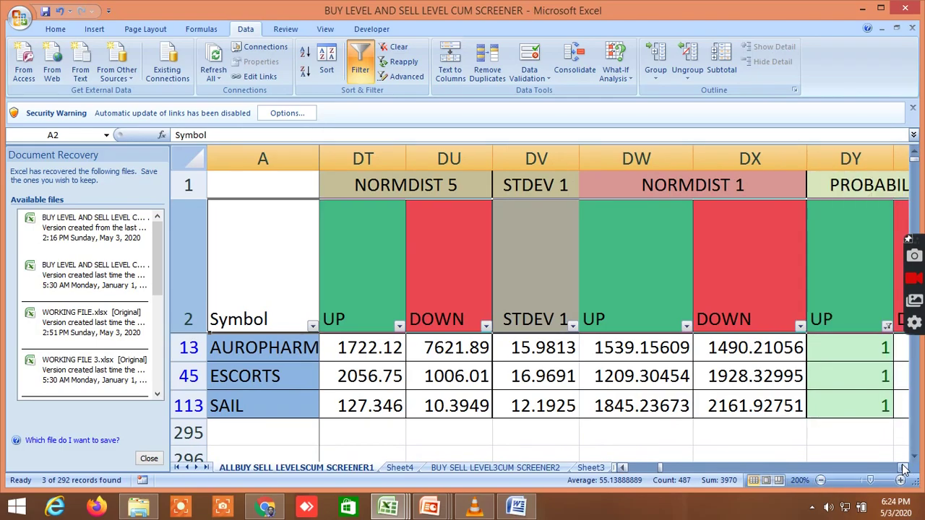
{"action": "left_click_drag", "start_coordinate": [660, 471], "coordinate": [627, 468]}
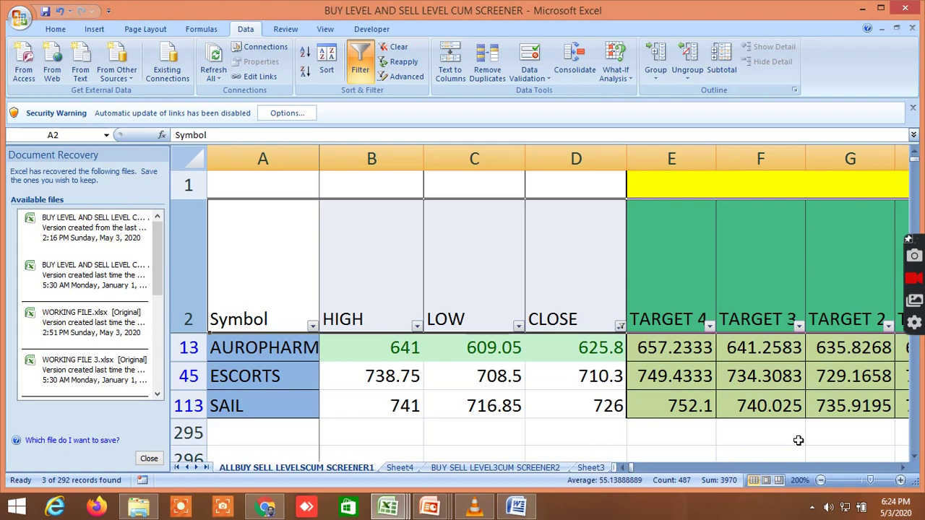
- Check the NIFTY MAY FUT daily chart on the Kite page in Chrome and return to the Excel workbook
{"action": "left_click", "coordinate": [278, 503]}
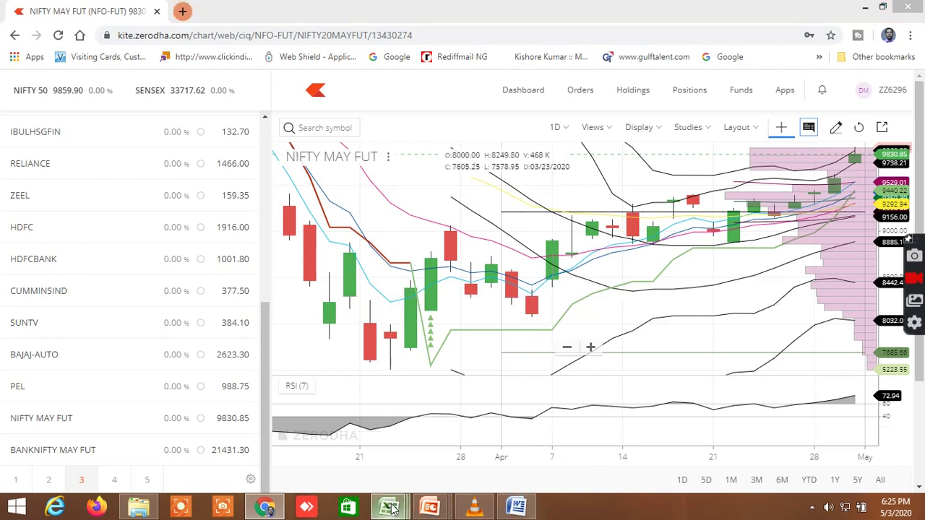
{"action": "mouse_move", "coordinate": [388, 507]}
{"action": "left_click", "coordinate": [273, 447]}
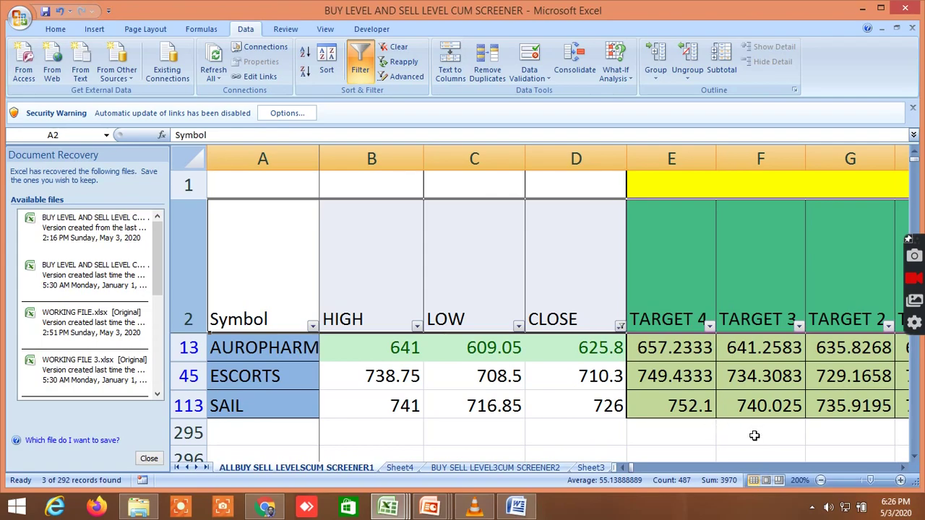
- Examine the BUY ABOVE price and the buy targets around it under BUY LEVEL AND SELL LEVELS 1
{"action": "left_click", "coordinate": [901, 468]}
{"action": "left_click", "coordinate": [901, 468]}
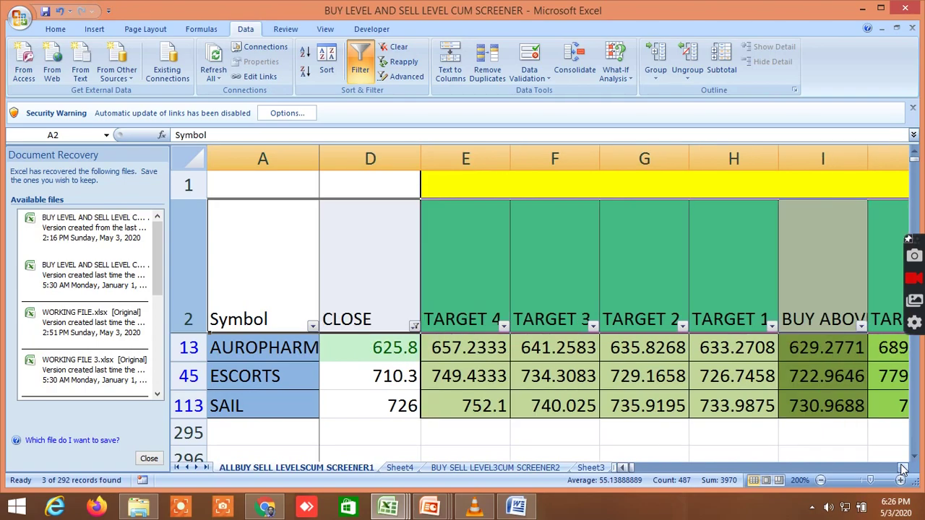
{"action": "left_click", "coordinate": [901, 468]}
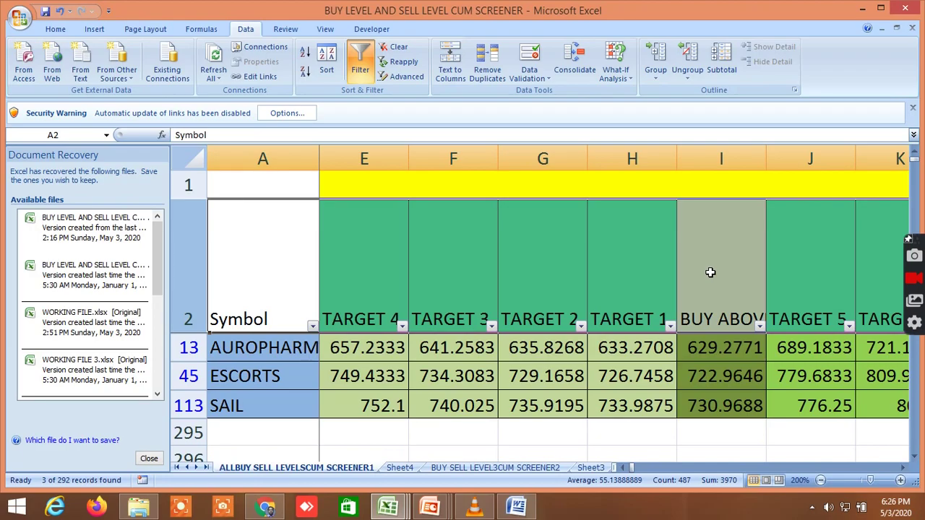
{"action": "left_click", "coordinate": [714, 189]}
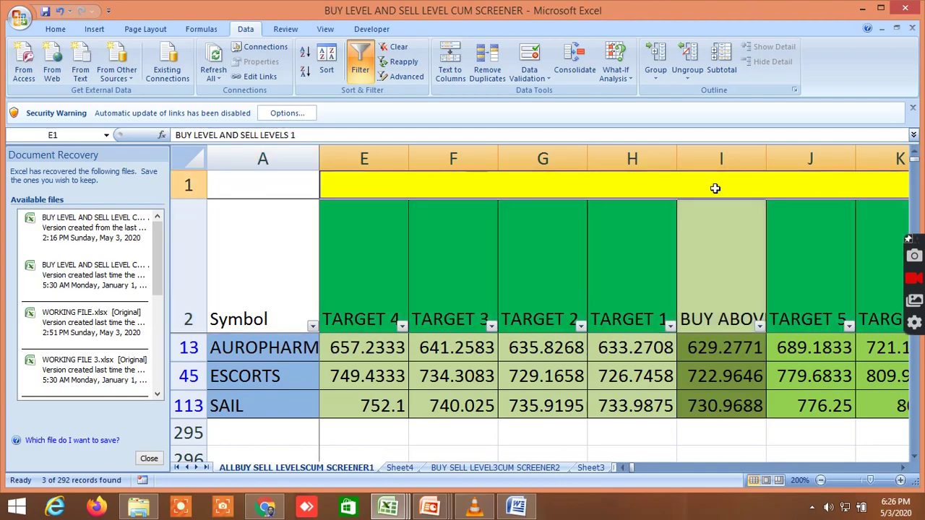
{"action": "left_click", "coordinate": [724, 287]}
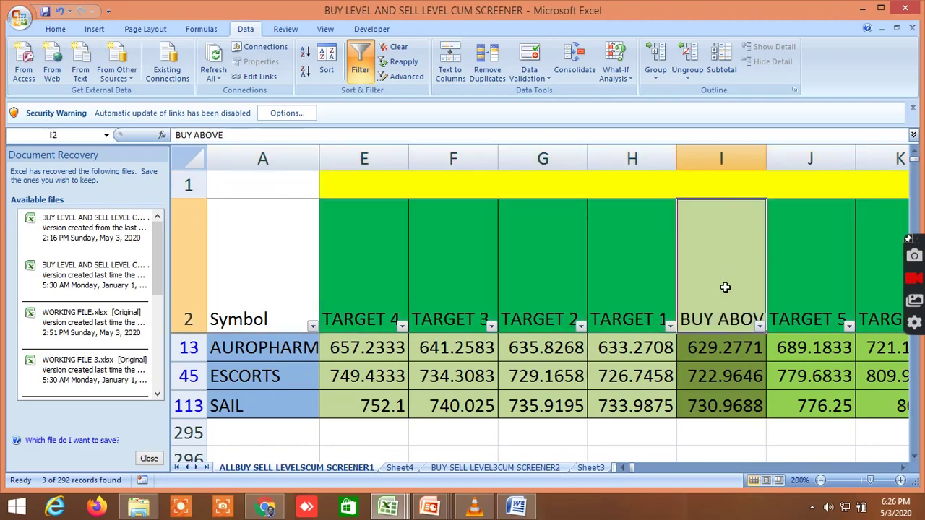
{"action": "left_click", "coordinate": [718, 185]}
{"action": "left_click", "coordinate": [717, 270]}
{"action": "left_click", "coordinate": [628, 296]}
{"action": "left_click", "coordinate": [379, 284]}
{"action": "left_click", "coordinate": [806, 292]}
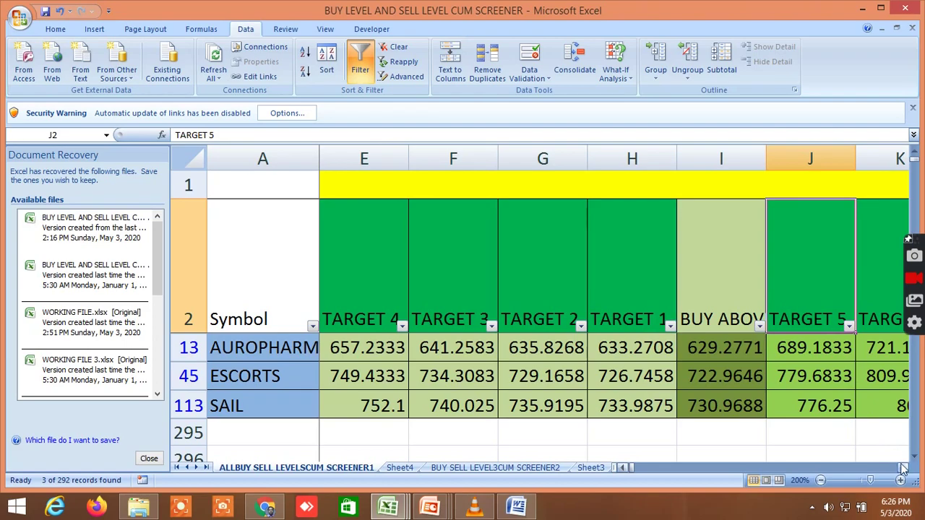
- Examine the higher buy targets, the Sell below price and the sell targets of the first level set, returning to the CLOSE column
{"action": "left_click", "coordinate": [902, 468]}
{"action": "left_click", "coordinate": [903, 468]}
{"action": "left_click", "coordinate": [902, 468]}
{"action": "left_click", "coordinate": [903, 468]}
{"action": "left_click", "coordinate": [902, 468]}
{"action": "left_click", "coordinate": [902, 468]}
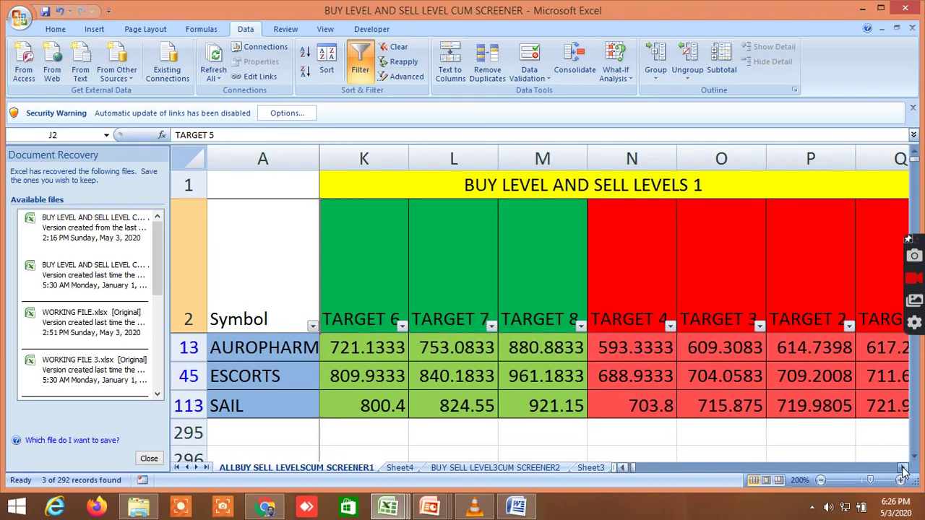
{"action": "left_click", "coordinate": [902, 468]}
{"action": "left_click", "coordinate": [902, 468]}
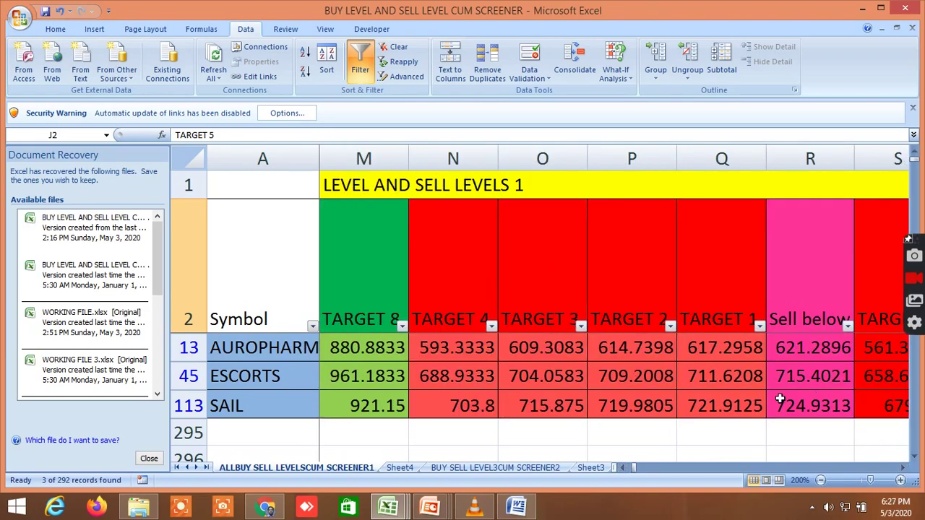
{"action": "left_click", "coordinate": [902, 468]}
{"action": "left_click", "coordinate": [902, 468]}
{"action": "left_click", "coordinate": [902, 468]}
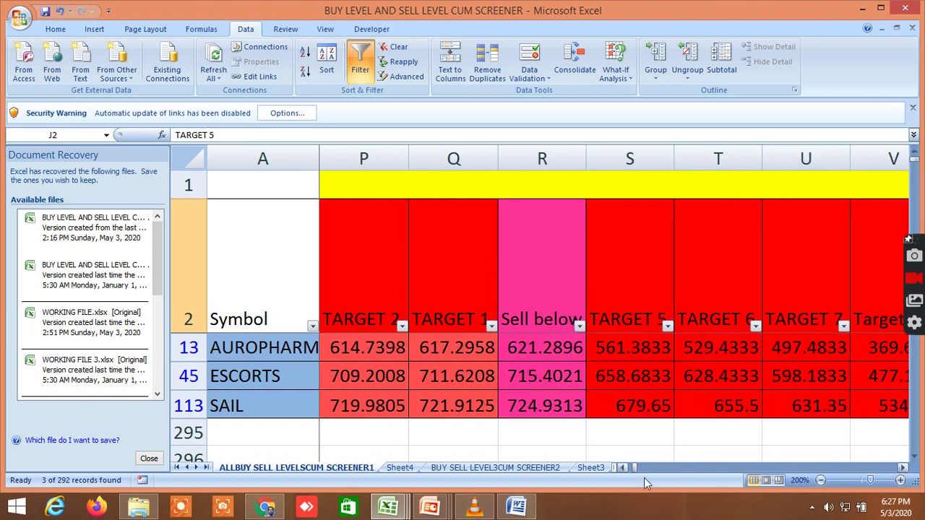
{"action": "left_click_drag", "start_coordinate": [625, 467], "coordinate": [625, 467]}
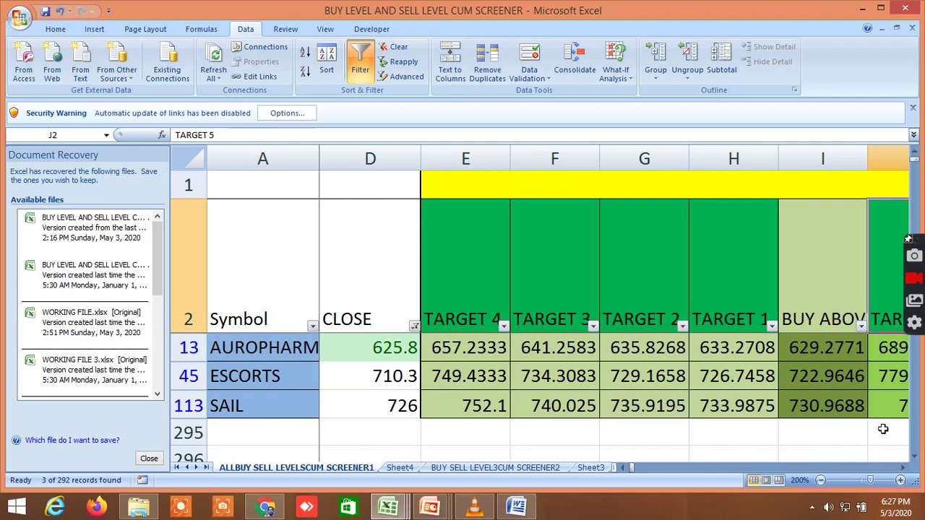
- Review the first set's target columns and LTP conditions up to the second set's BUY ABOVE price, returning to the first buy targets
{"action": "left_click", "coordinate": [903, 467]}
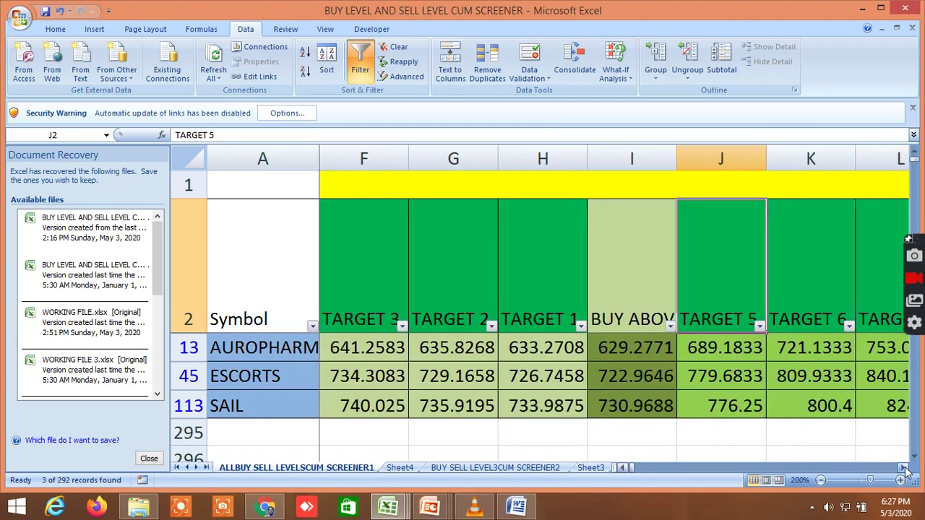
{"action": "left_click", "coordinate": [903, 468]}
{"action": "left_click", "coordinate": [903, 467]}
{"action": "left_click", "coordinate": [903, 467]}
{"action": "left_click", "coordinate": [903, 467]}
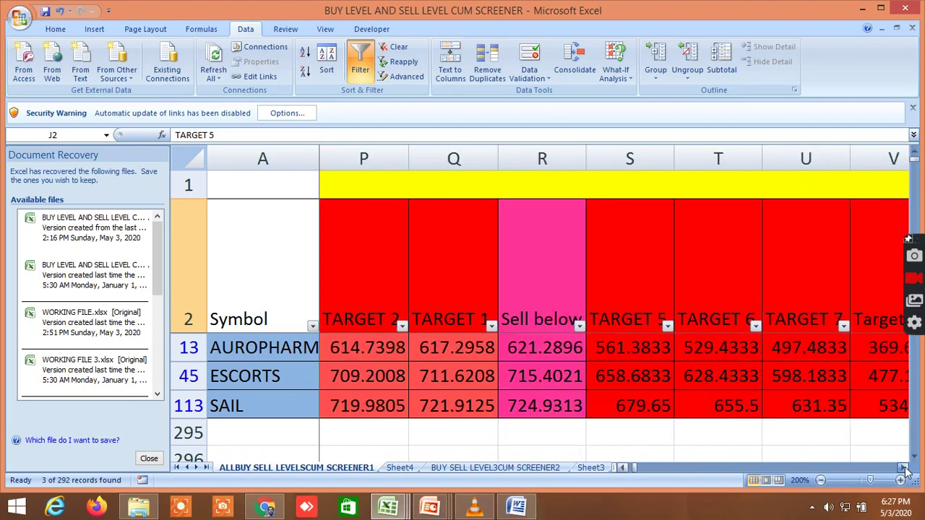
{"action": "left_click", "coordinate": [903, 468]}
{"action": "left_click", "coordinate": [903, 468]}
{"action": "left_click", "coordinate": [903, 467]}
{"action": "left_click", "coordinate": [903, 467]}
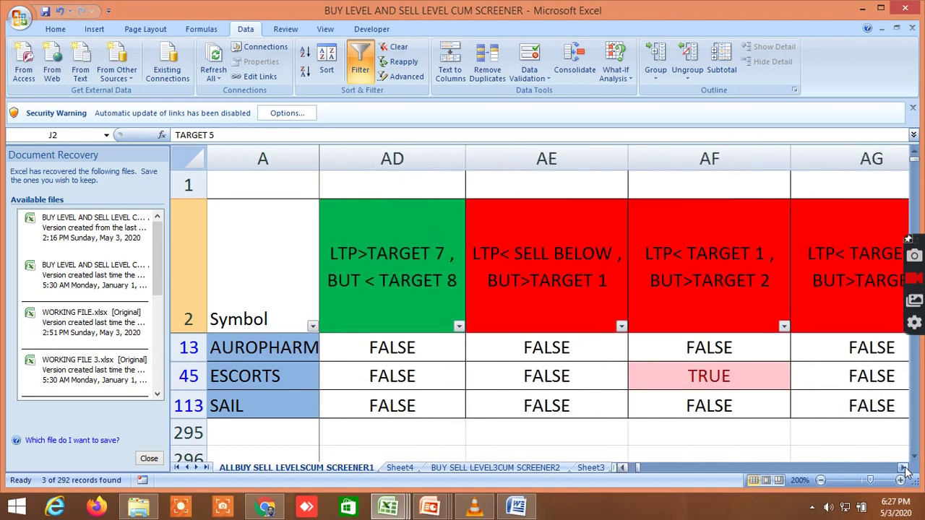
{"action": "left_click", "coordinate": [903, 468]}
{"action": "left_click", "coordinate": [903, 467]}
{"action": "left_click", "coordinate": [903, 468]}
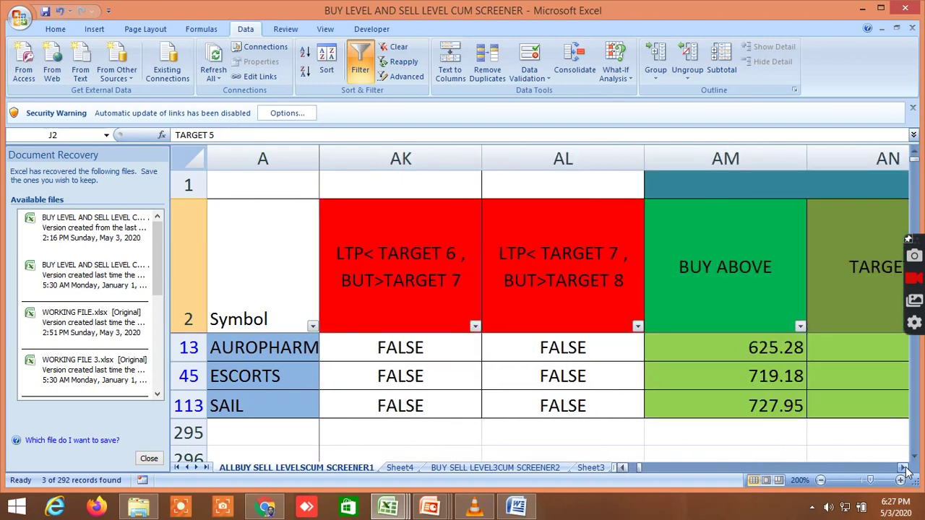
{"action": "left_click", "coordinate": [903, 468]}
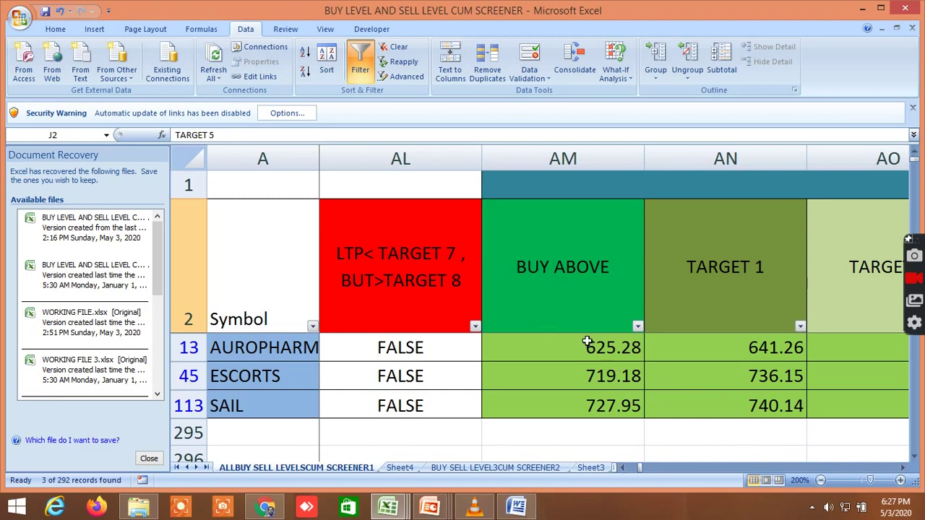
{"action": "left_click", "coordinate": [622, 468]}
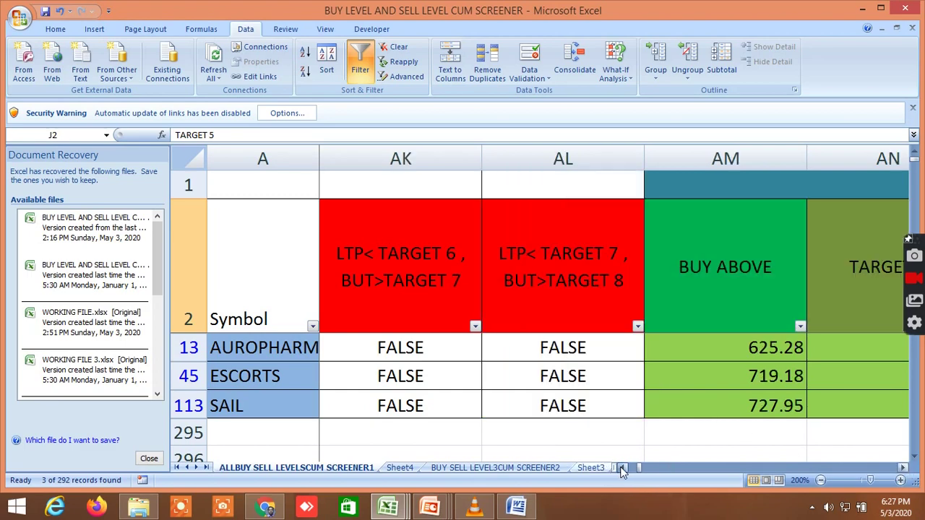
{"action": "left_click", "coordinate": [622, 469]}
{"action": "left_click_drag", "start_coordinate": [622, 468], "coordinate": [623, 469]}
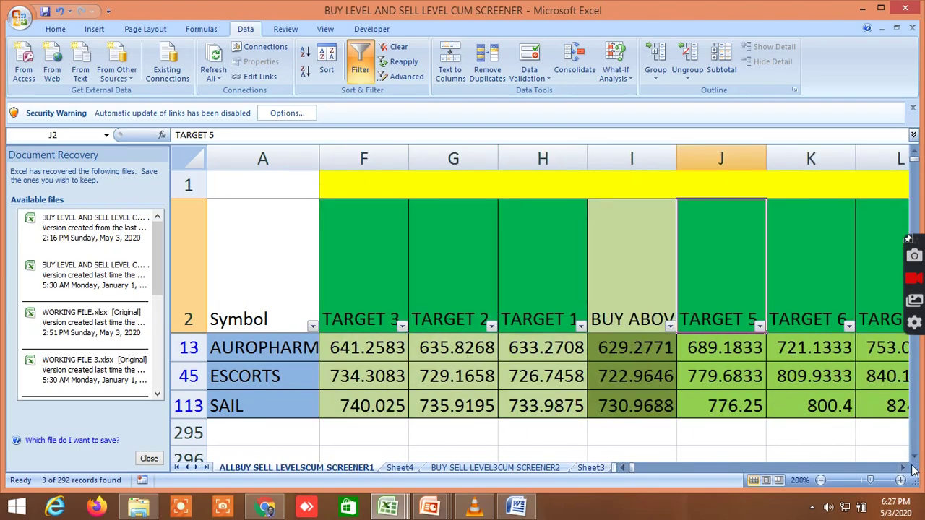
- Examine the LTP-versus-target condition columns and the buy and sell targets of the second level set for the filtered symbols
{"action": "left_click_drag", "start_coordinate": [907, 469], "coordinate": [907, 470]}
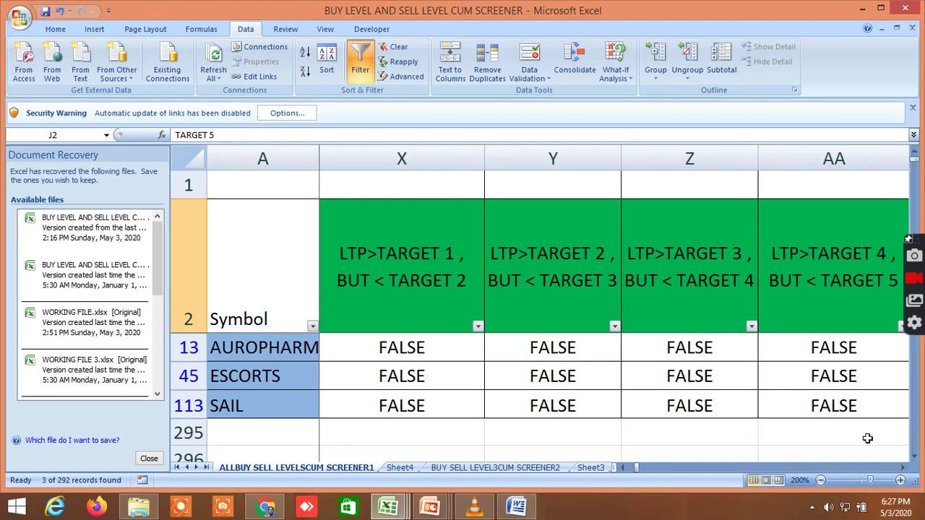
{"action": "left_click", "coordinate": [905, 468]}
{"action": "left_click", "coordinate": [905, 468]}
{"action": "left_click", "coordinate": [905, 468]}
{"action": "left_click", "coordinate": [905, 468]}
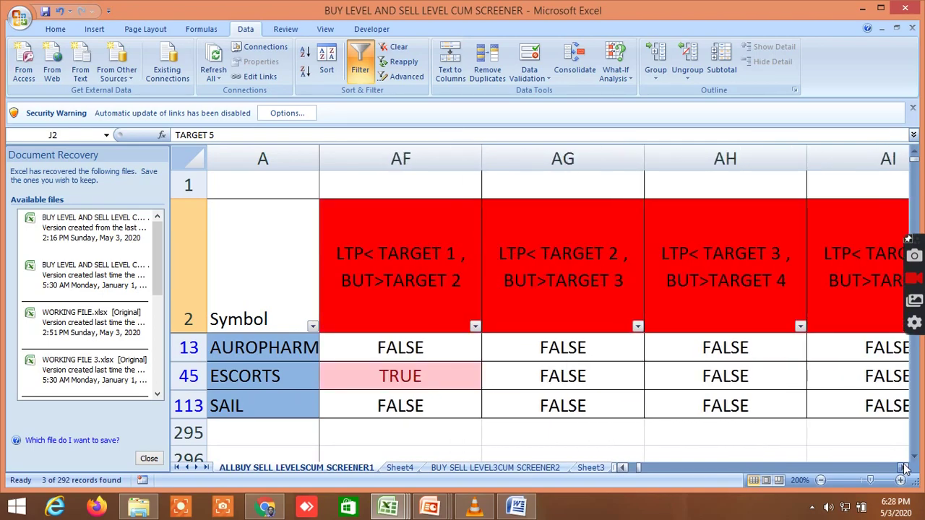
{"action": "left_click", "coordinate": [904, 468]}
{"action": "left_click", "coordinate": [905, 468]}
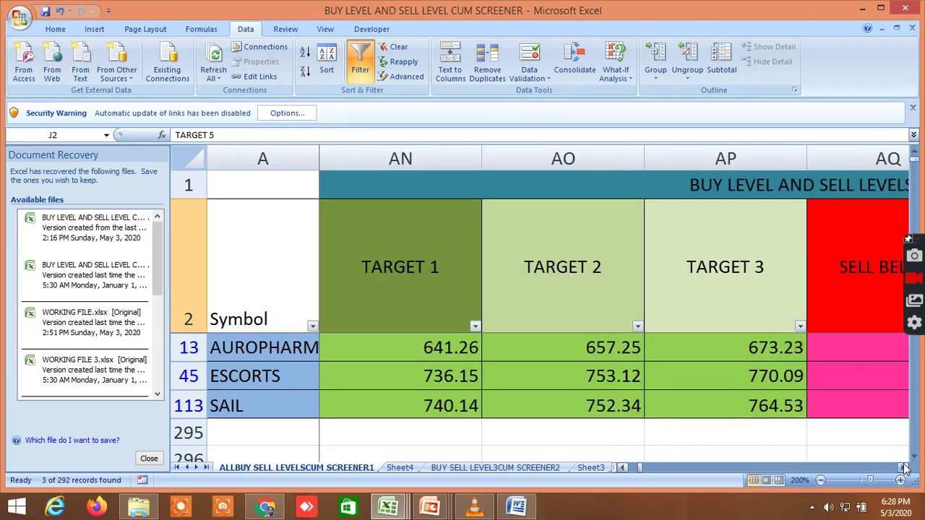
{"action": "left_click", "coordinate": [905, 468]}
{"action": "left_click", "coordinate": [904, 468]}
{"action": "left_click", "coordinate": [905, 468]}
{"action": "left_click", "coordinate": [904, 468]}
{"action": "left_click", "coordinate": [905, 468]}
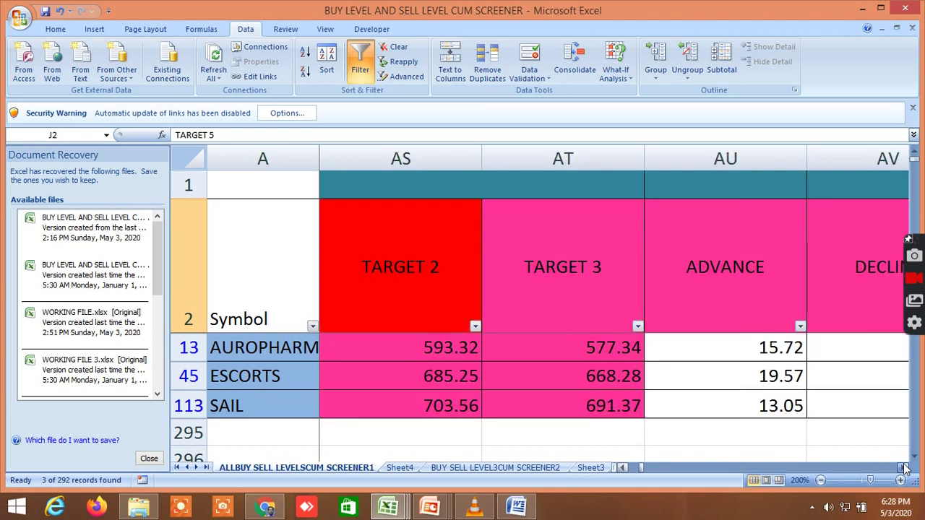
- Examine the resistance levels R1 to R7 and the support levels from S1 under BUY LEVEL AND SELL LEVELS 3
{"action": "left_click", "coordinate": [904, 468]}
{"action": "left_click", "coordinate": [904, 468]}
{"action": "left_click", "coordinate": [904, 468]}
{"action": "left_click", "coordinate": [904, 468]}
{"action": "left_click", "coordinate": [904, 468]}
{"action": "left_click", "coordinate": [905, 468]}
{"action": "left_click", "coordinate": [904, 468]}
{"action": "left_click", "coordinate": [905, 468]}
{"action": "left_click_drag", "start_coordinate": [905, 468], "coordinate": [905, 469]}
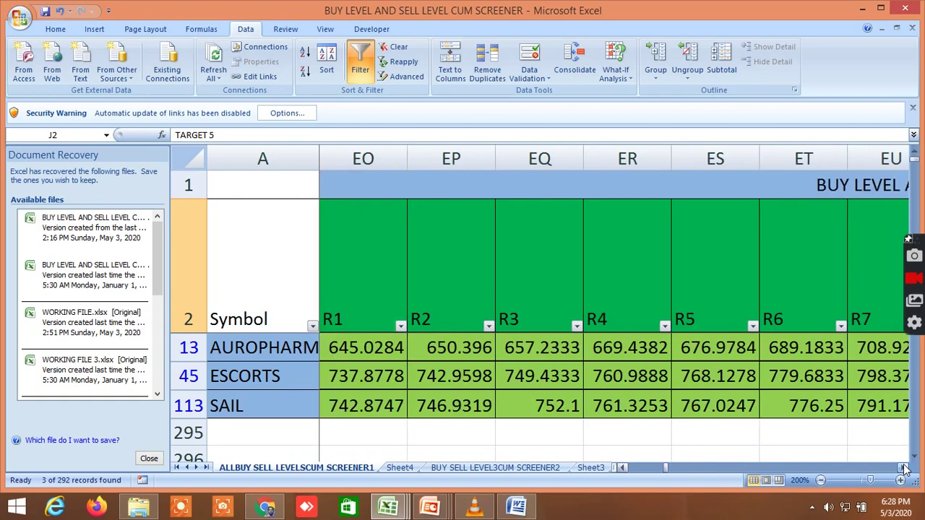
{"action": "left_click", "coordinate": [374, 280]}
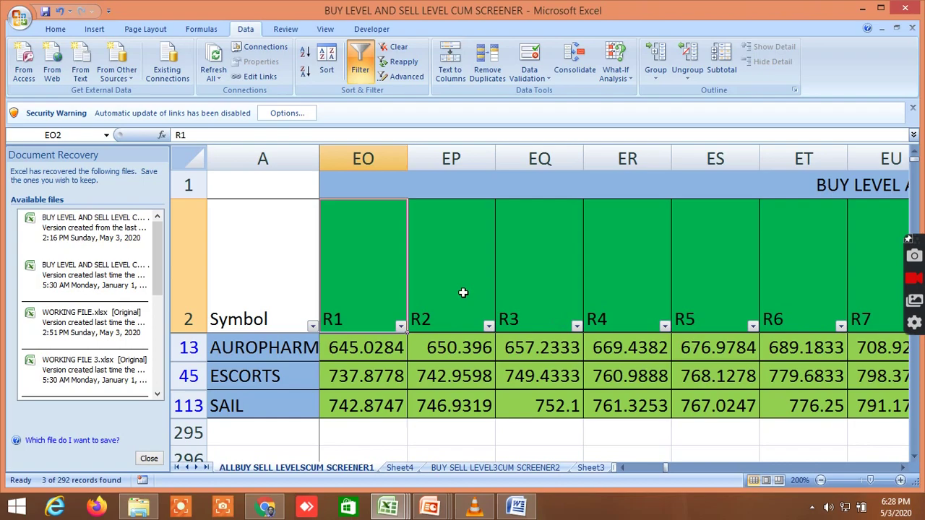
{"action": "left_click", "coordinate": [703, 188]}
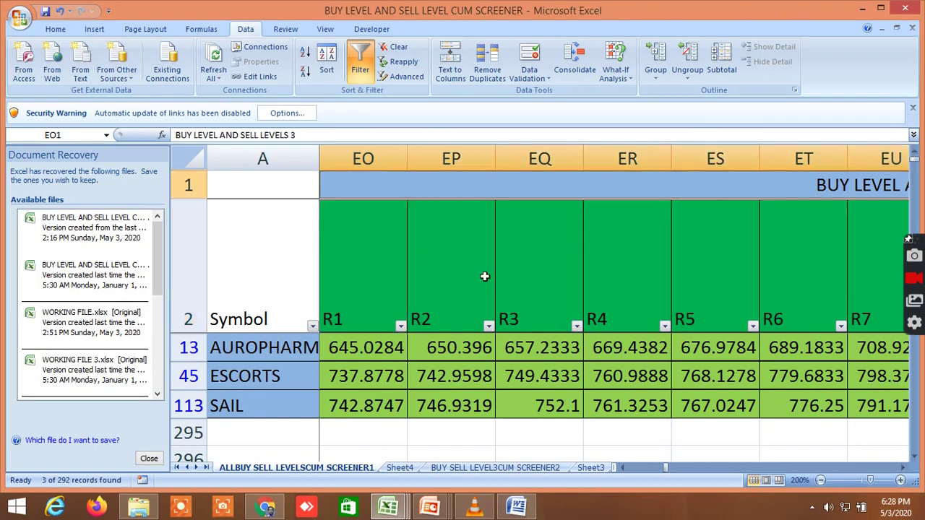
{"action": "left_click", "coordinate": [354, 267]}
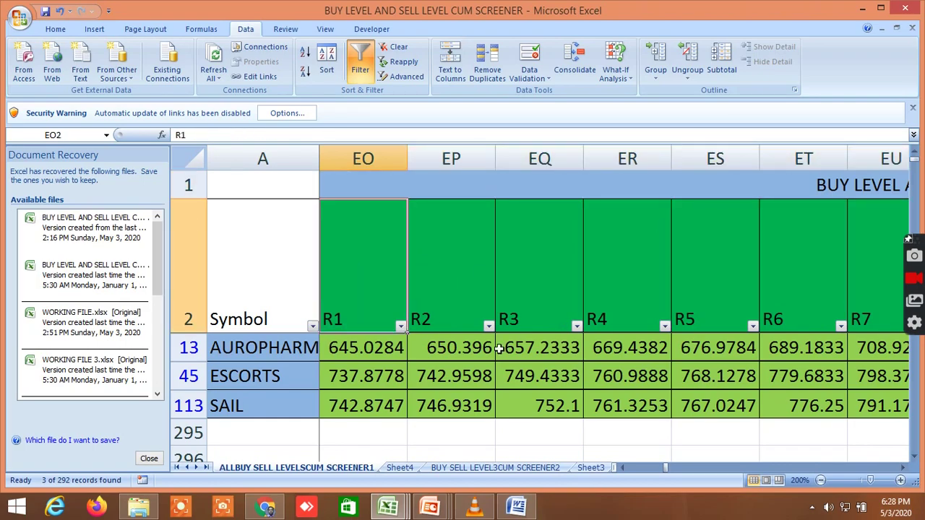
{"action": "left_click", "coordinate": [902, 467]}
{"action": "left_click", "coordinate": [901, 467]}
{"action": "left_click", "coordinate": [901, 468]}
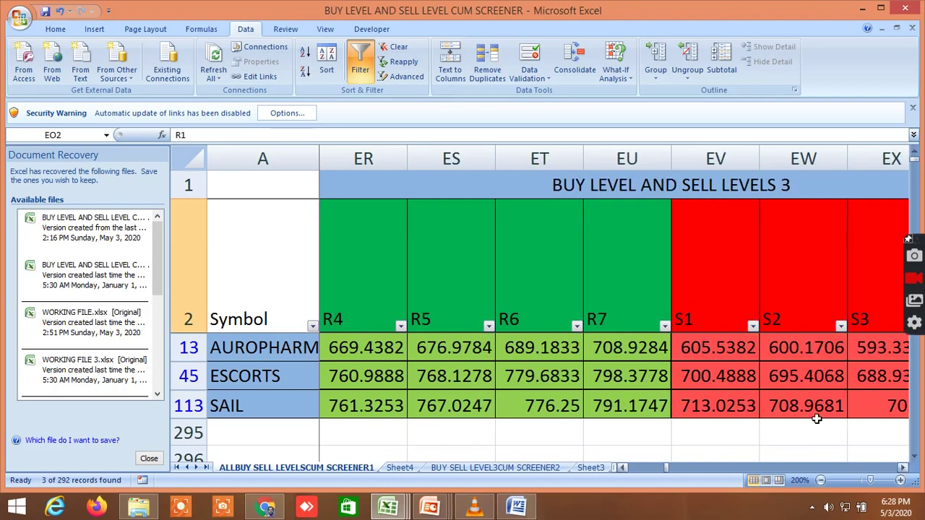
{"action": "left_click", "coordinate": [731, 306]}
{"action": "left_click", "coordinate": [902, 467]}
{"action": "left_click_drag", "start_coordinate": [901, 468], "coordinate": [901, 468]}
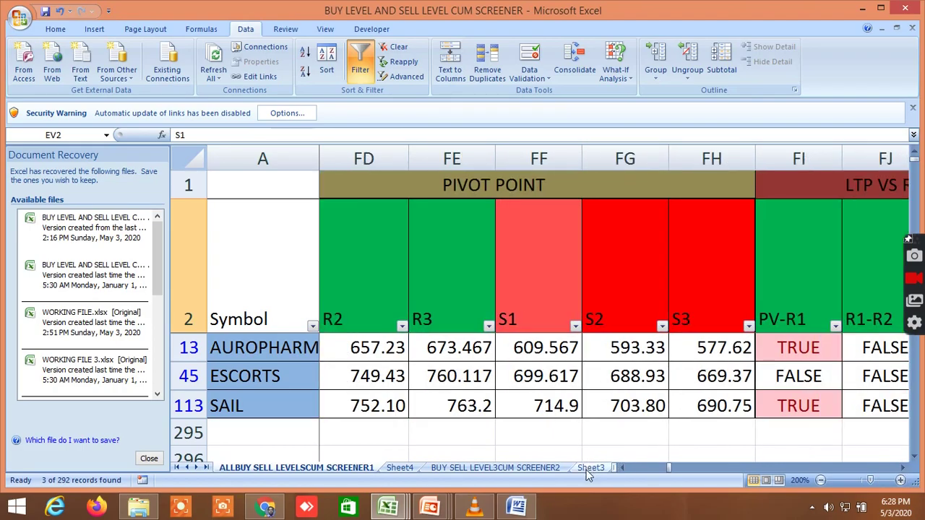
- Examine the PIVOT POINT resistance and support columns and the GANN ANGLES values up to 360 for the filtered symbols
{"action": "left_click", "coordinate": [622, 467]}
{"action": "left_click", "coordinate": [623, 468]}
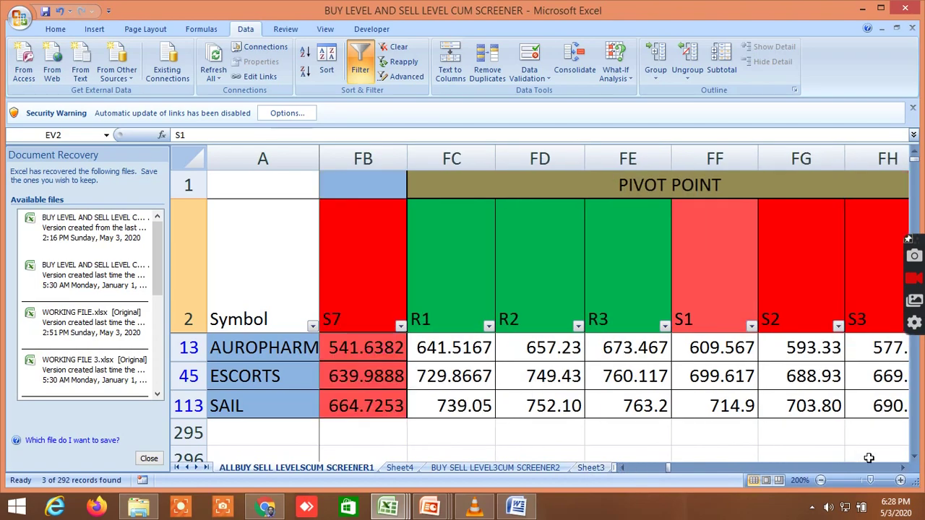
{"action": "left_click_drag", "start_coordinate": [901, 469], "coordinate": [902, 470]}
{"action": "left_click", "coordinate": [902, 469]}
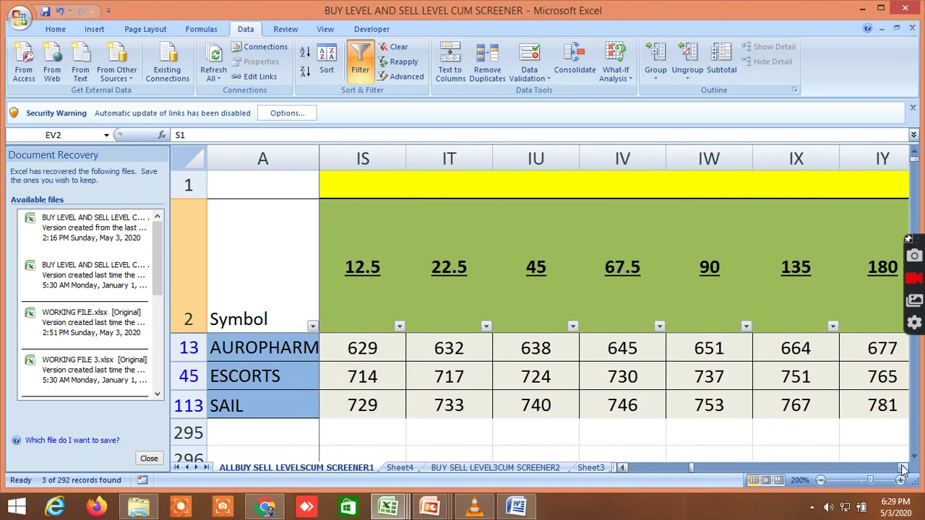
{"action": "left_click", "coordinate": [902, 470]}
{"action": "left_click", "coordinate": [902, 469]}
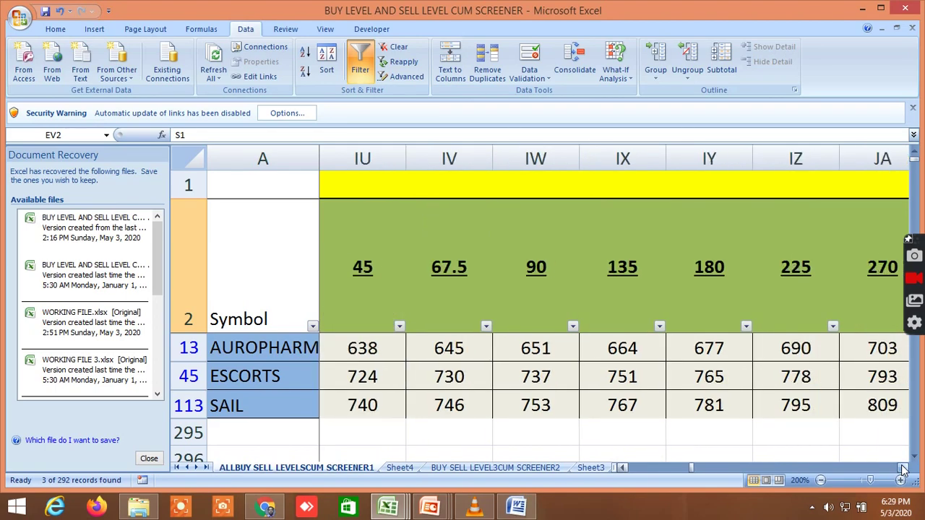
{"action": "left_click", "coordinate": [902, 469]}
{"action": "left_click", "coordinate": [901, 469]}
{"action": "left_click", "coordinate": [901, 470]}
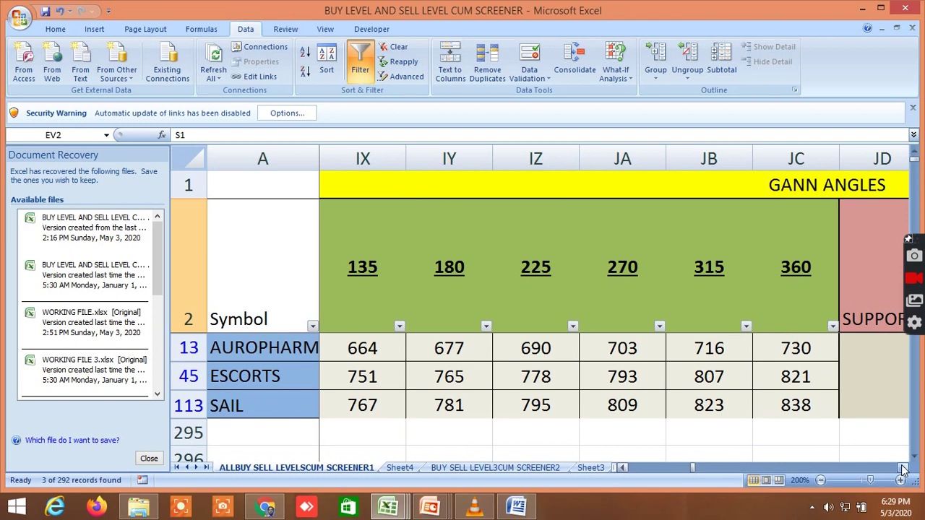
- Examine the GANN ANGLES support values from 22.5 to 360 for the filtered symbols
{"action": "left_click", "coordinate": [901, 470]}
{"action": "left_click", "coordinate": [902, 469]}
{"action": "left_click", "coordinate": [901, 470]}
{"action": "left_click", "coordinate": [901, 470]}
{"action": "left_click", "coordinate": [902, 470]}
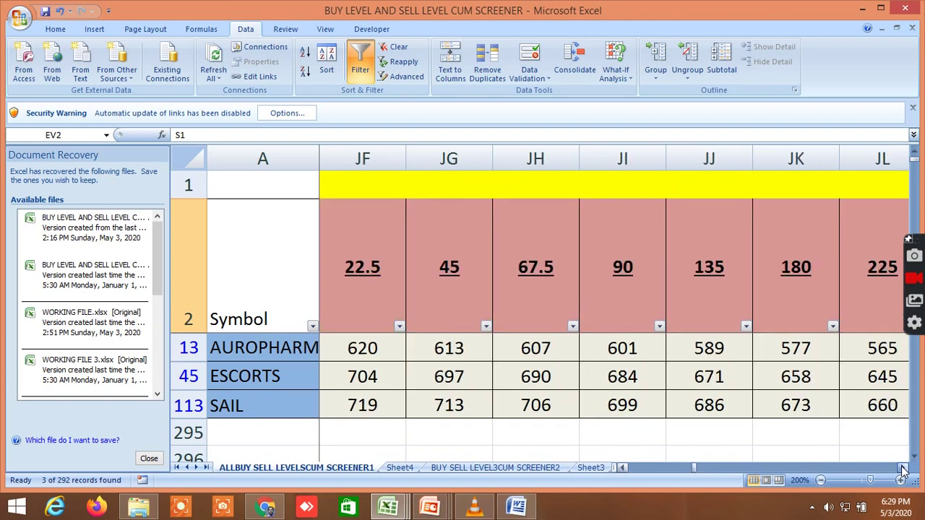
{"action": "left_click", "coordinate": [901, 469]}
{"action": "left_click", "coordinate": [901, 470]}
{"action": "left_click", "coordinate": [901, 469]}
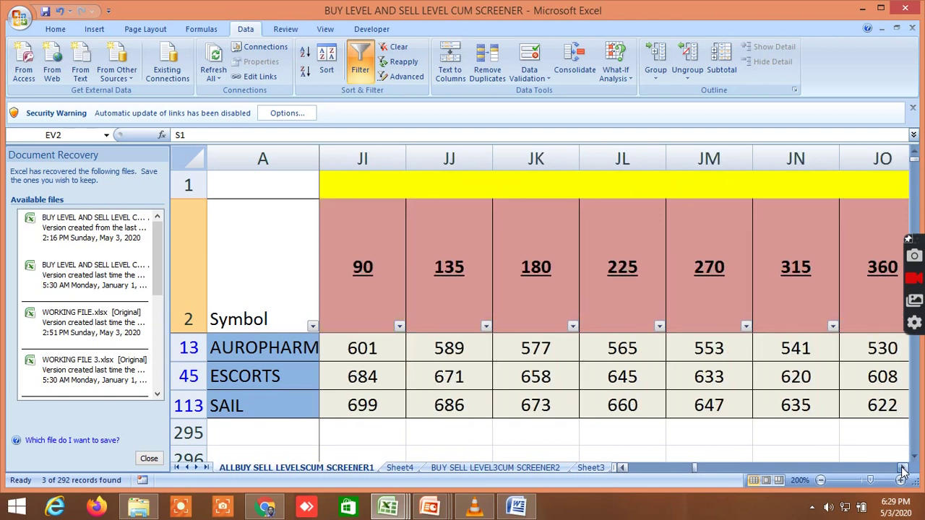
{"action": "left_click", "coordinate": [902, 469]}
{"action": "left_click", "coordinate": [901, 470]}
{"action": "left_click", "coordinate": [901, 469]}
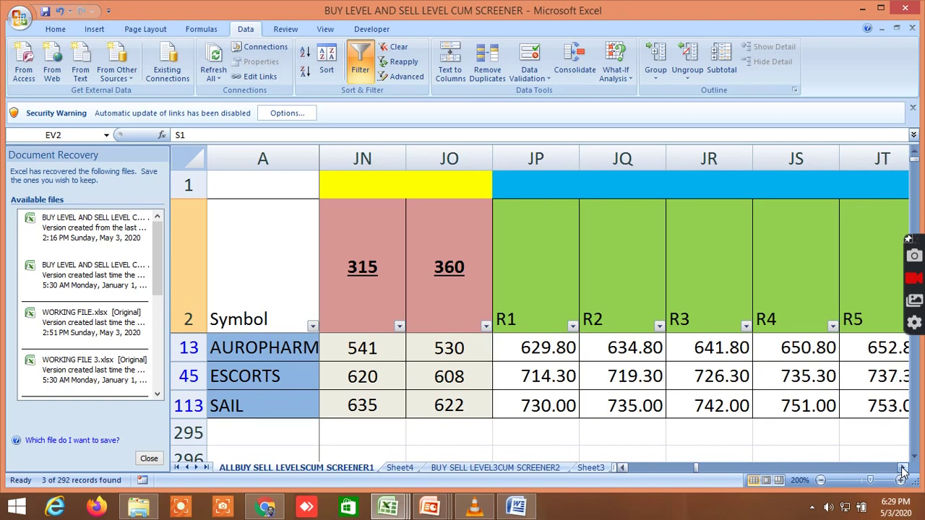
- Examine the resistance levels from R1 onward in the GANN SQUARE OF 9 section for the filtered symbols
{"action": "left_click", "coordinate": [902, 469]}
{"action": "left_click", "coordinate": [901, 470]}
{"action": "left_click", "coordinate": [902, 470]}
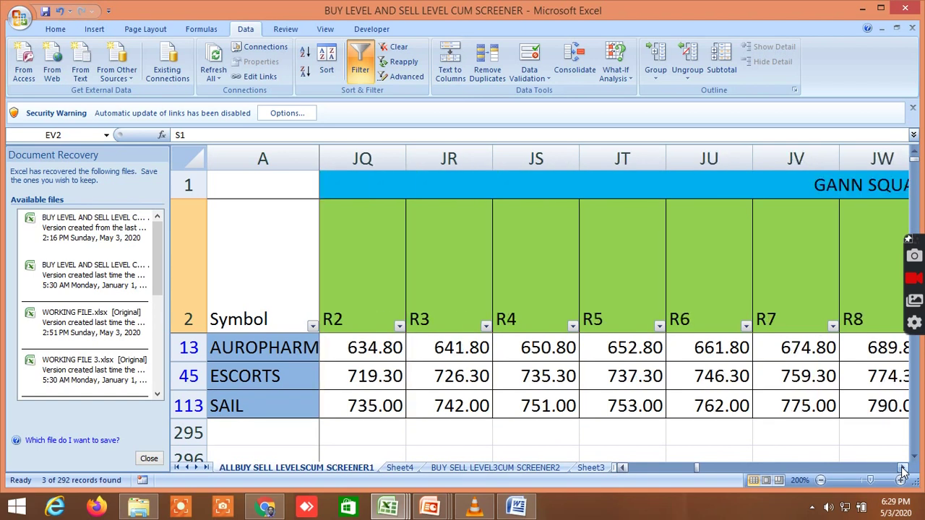
{"action": "left_click", "coordinate": [902, 470]}
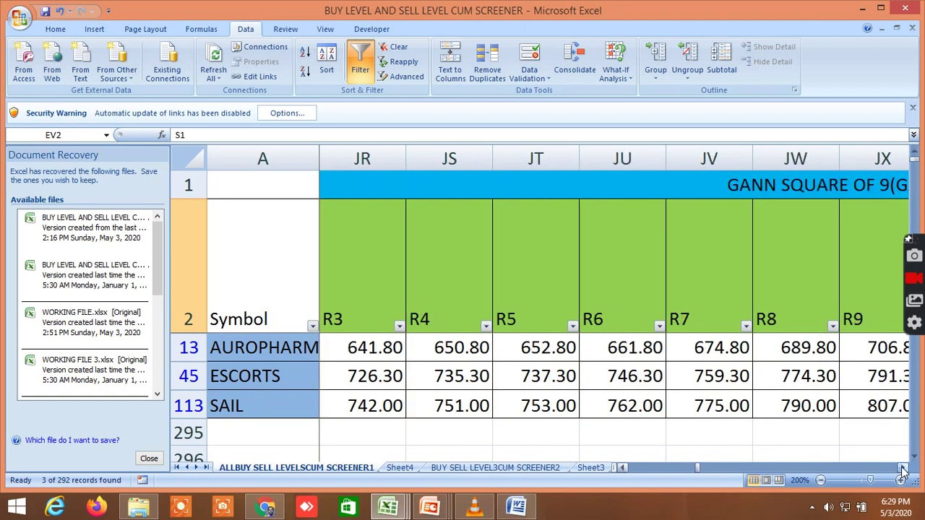
{"action": "left_click_drag", "start_coordinate": [901, 470], "coordinate": [902, 470]}
{"action": "left_click", "coordinate": [902, 470]}
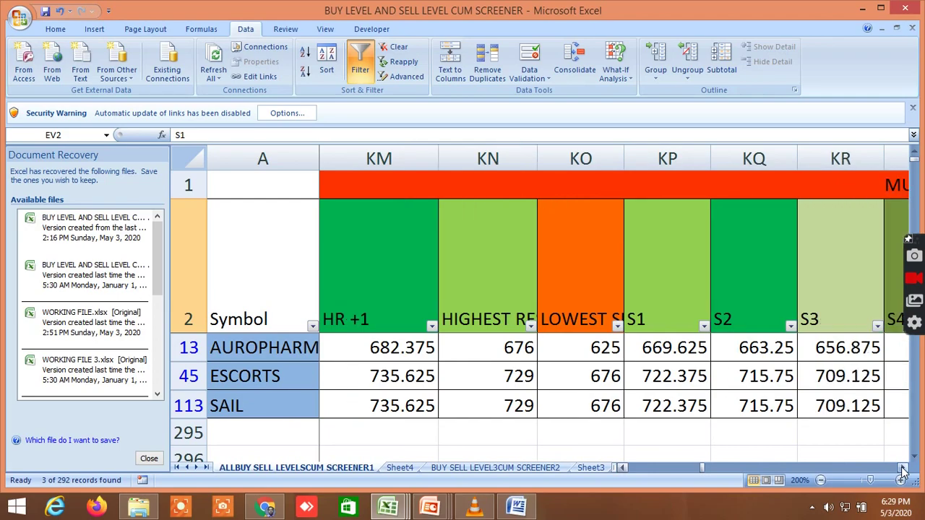
- Check the HIGHEST RESISTANCE and LOWEST SUPPORT columns of Murrey's mathematical levels, along with HR+1 to HR+3
{"action": "left_click", "coordinate": [902, 470]}
{"action": "left_click", "coordinate": [391, 296]}
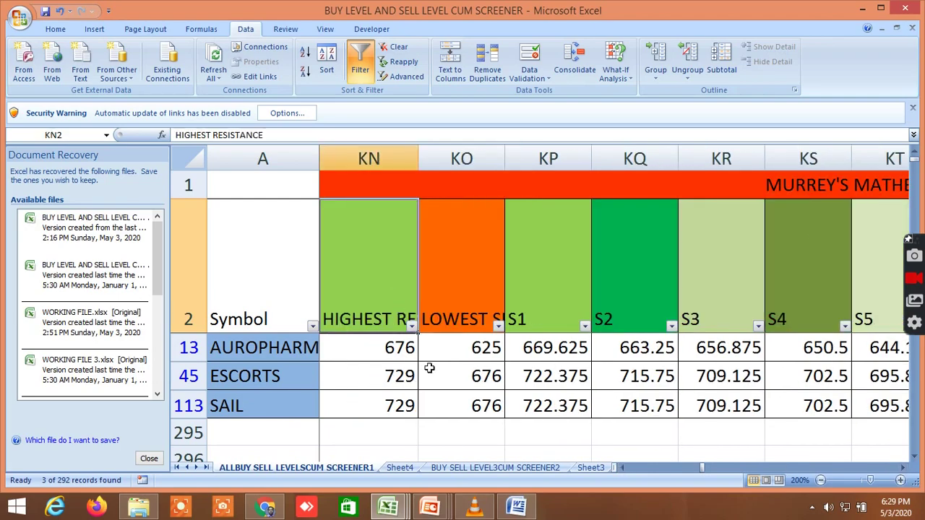
{"action": "left_click", "coordinate": [455, 282]}
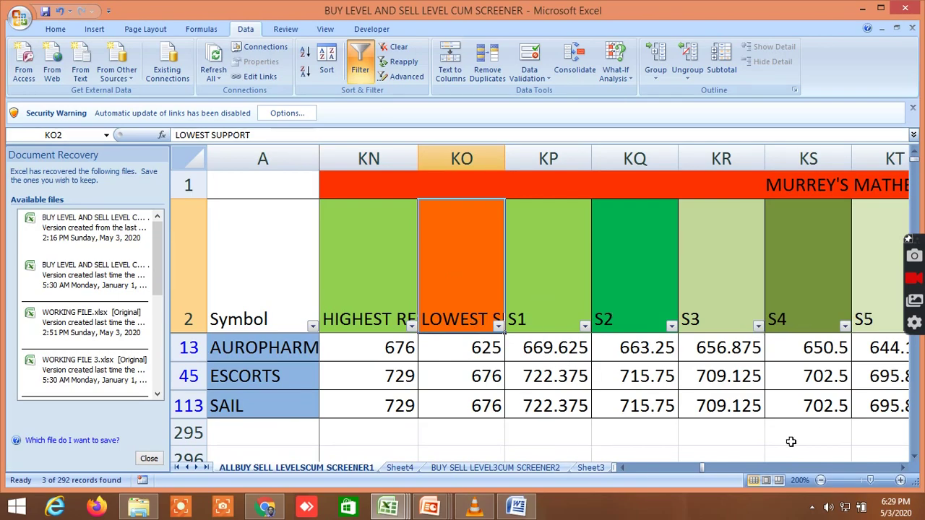
{"action": "left_click", "coordinate": [620, 467]}
{"action": "left_click", "coordinate": [620, 467]}
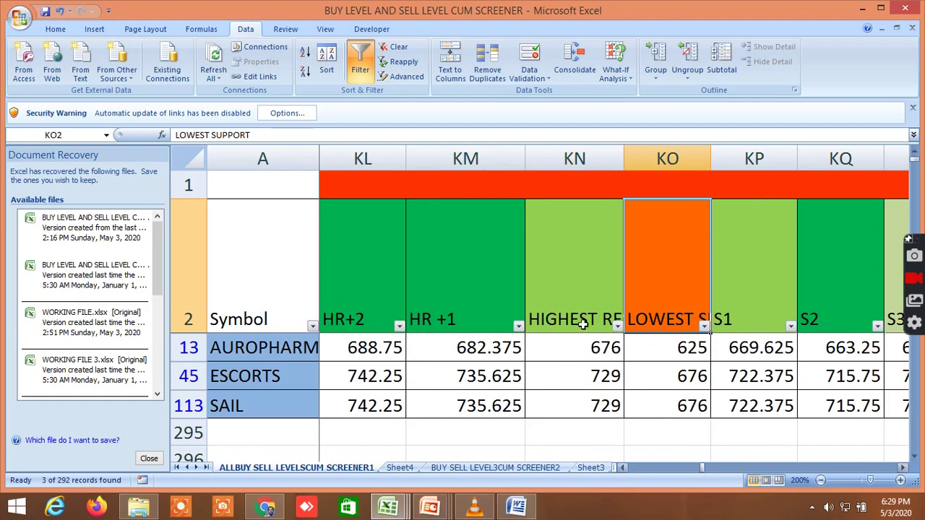
{"action": "left_click", "coordinate": [620, 467]}
{"action": "left_click", "coordinate": [621, 467]}
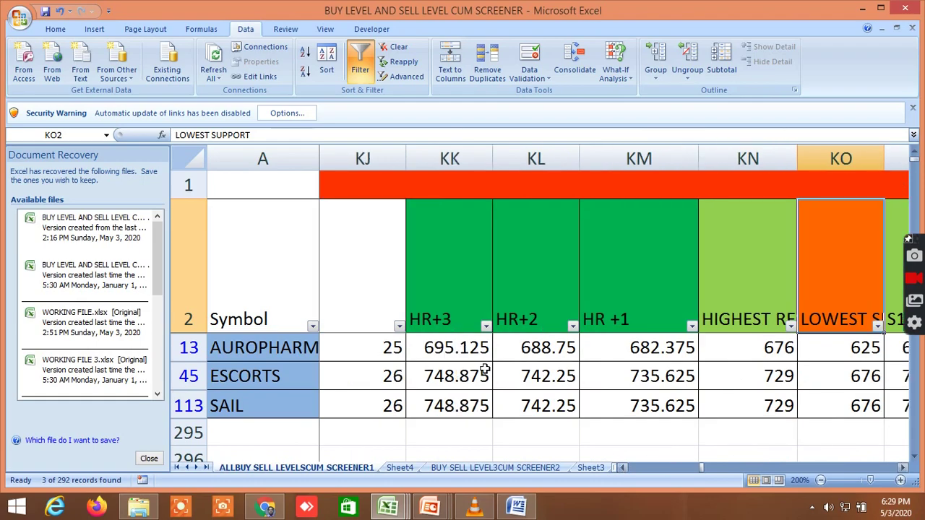
- Review Murrey's support levels from S1 and the remaining columns through the UP and DOWN results under PROBABILITY W.R.T GANN 360
{"action": "left_click", "coordinate": [901, 468]}
{"action": "left_click_drag", "start_coordinate": [901, 467], "coordinate": [902, 467]}
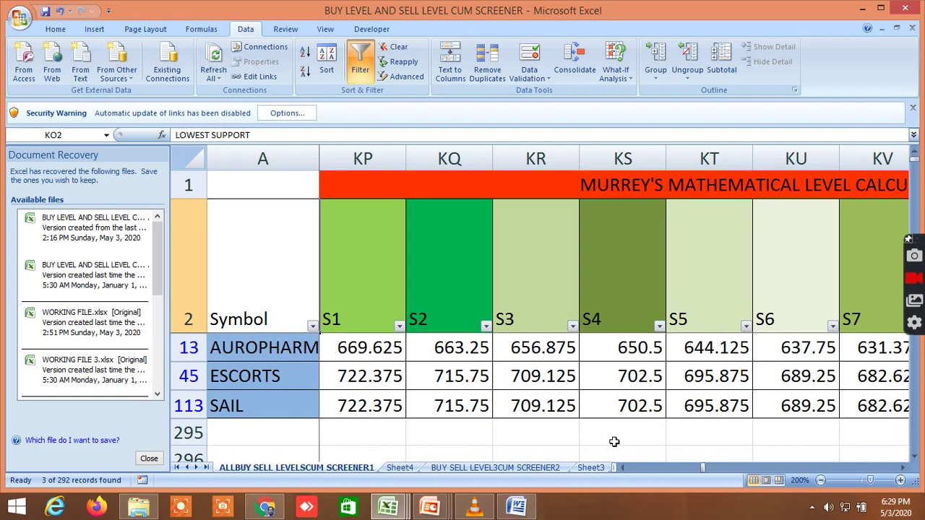
{"action": "left_click_drag", "start_coordinate": [620, 469], "coordinate": [619, 469]}
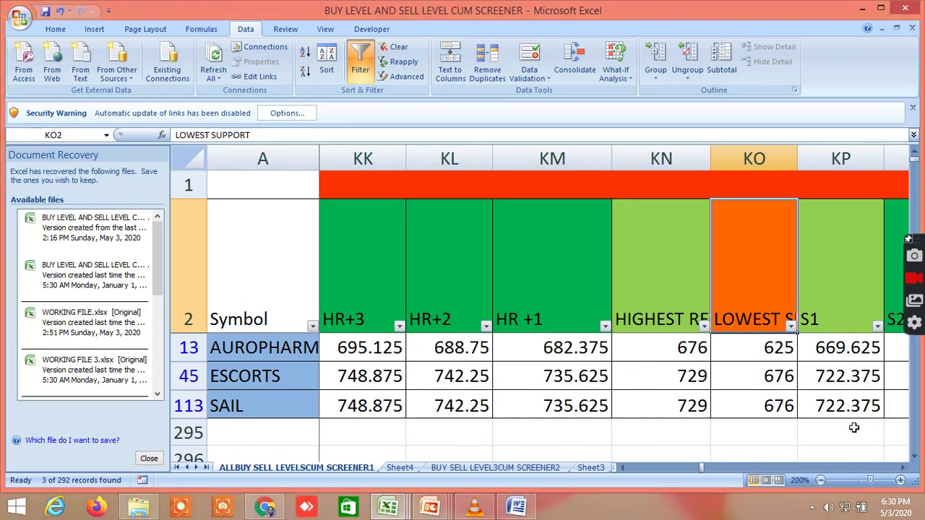
{"action": "left_click", "coordinate": [902, 468]}
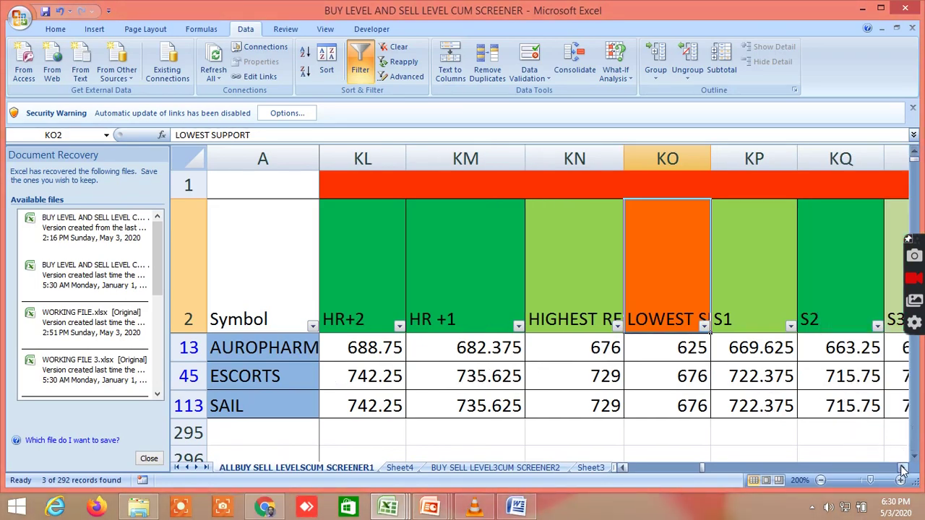
{"action": "left_click", "coordinate": [903, 468]}
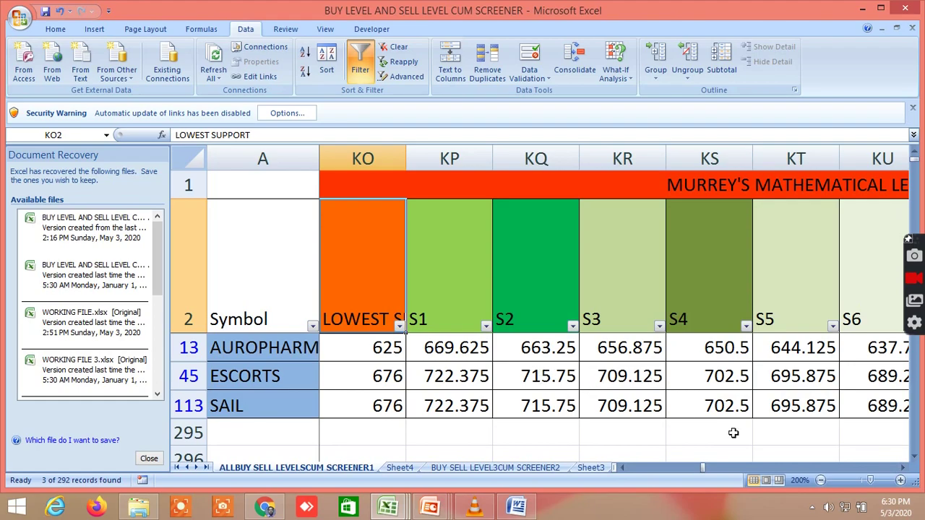
{"action": "left_click_drag", "start_coordinate": [902, 468], "coordinate": [904, 469]}
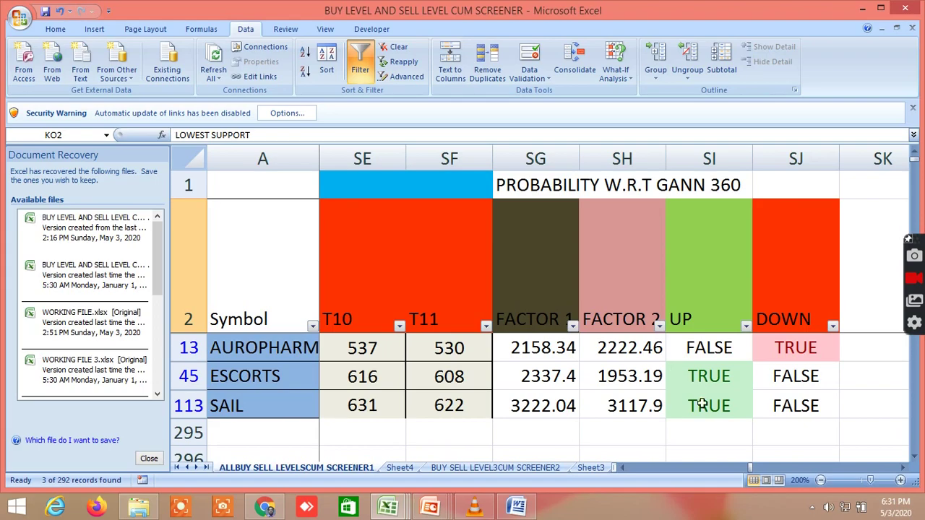
- Turn off the column filters and look through the first stocks' high, low and close prices in the full symbol list
{"action": "left_click_drag", "start_coordinate": [752, 470], "coordinate": [628, 470]}
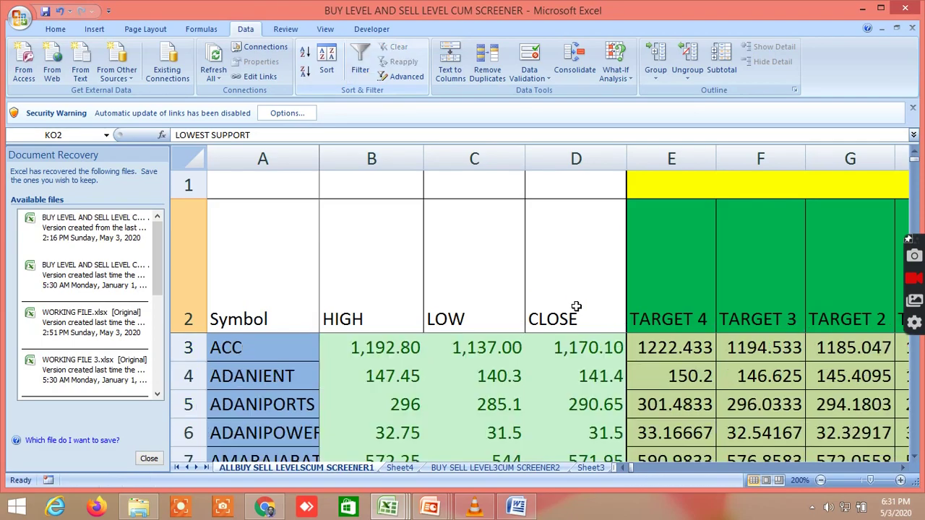
{"action": "scroll", "coordinate": [712, 392], "scroll_direction": "down", "scroll_amount": 1}
{"action": "scroll", "coordinate": [712, 393], "scroll_direction": "down", "scroll_amount": 1}
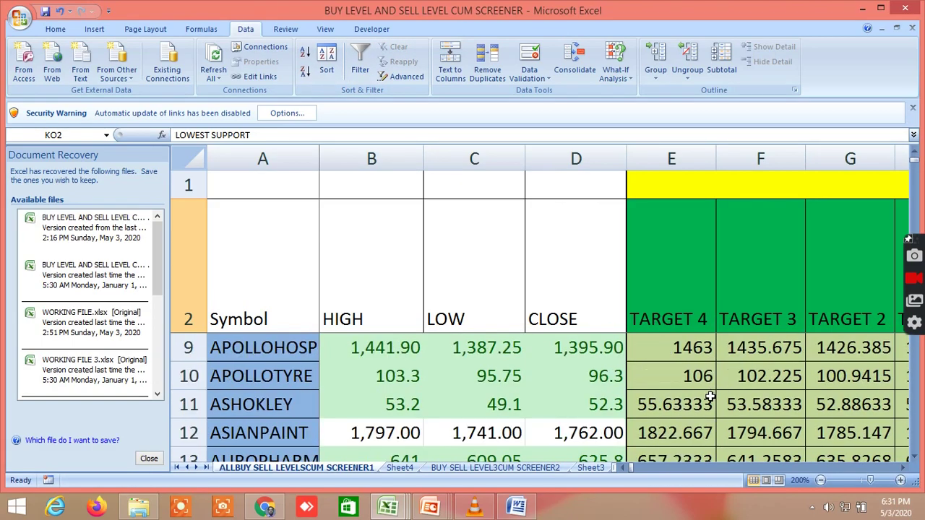
{"action": "scroll", "coordinate": [712, 403], "scroll_direction": "down", "scroll_amount": 1}
{"action": "scroll", "coordinate": [712, 404], "scroll_direction": "up", "scroll_amount": 1}
{"action": "scroll", "coordinate": [711, 408], "scroll_direction": "down", "scroll_amount": 1}
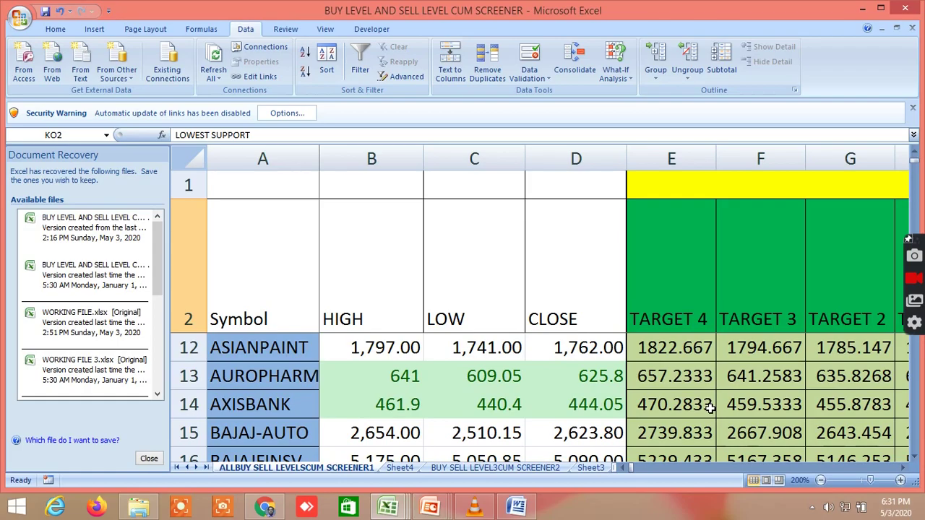
{"action": "scroll", "coordinate": [710, 409], "scroll_direction": "down", "scroll_amount": 1}
{"action": "scroll", "coordinate": [711, 409], "scroll_direction": "down", "scroll_amount": 5}
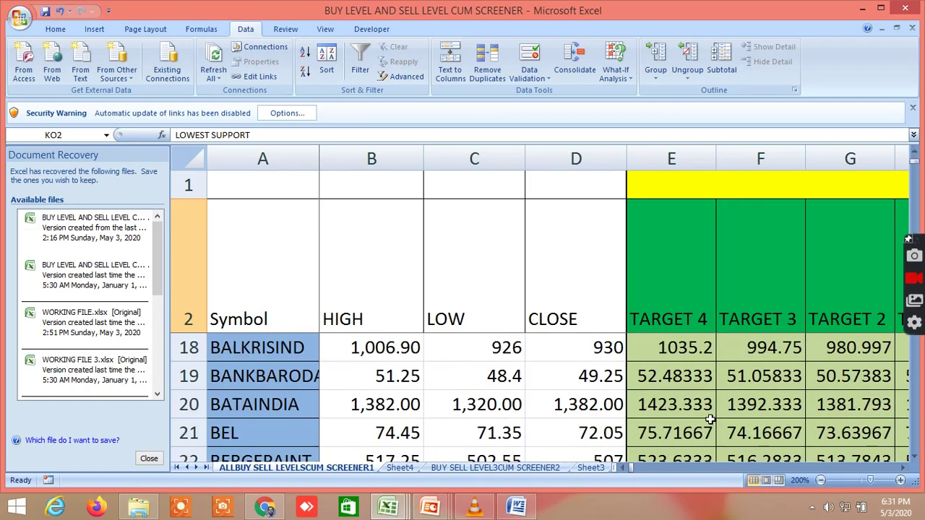
{"action": "left_click", "coordinate": [711, 419]}
{"action": "right_click", "coordinate": [711, 419]}
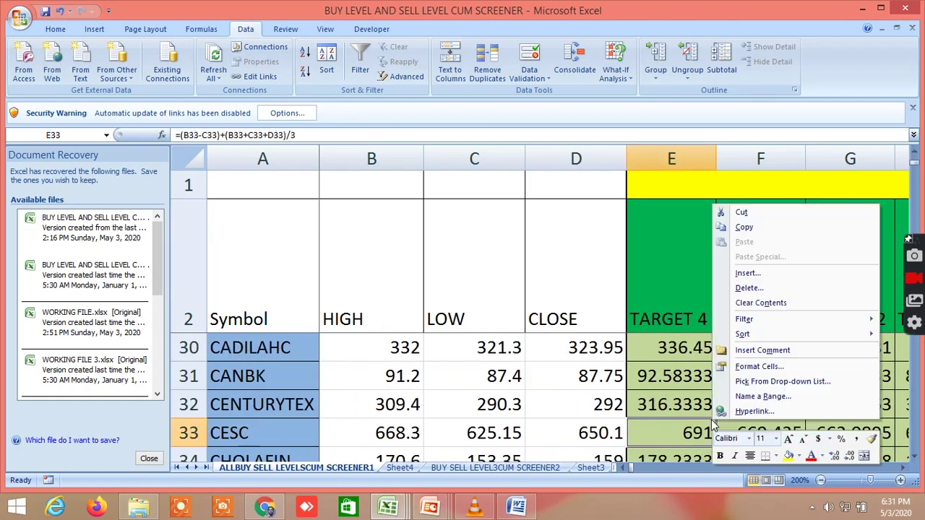
{"action": "left_click", "coordinate": [562, 247]}
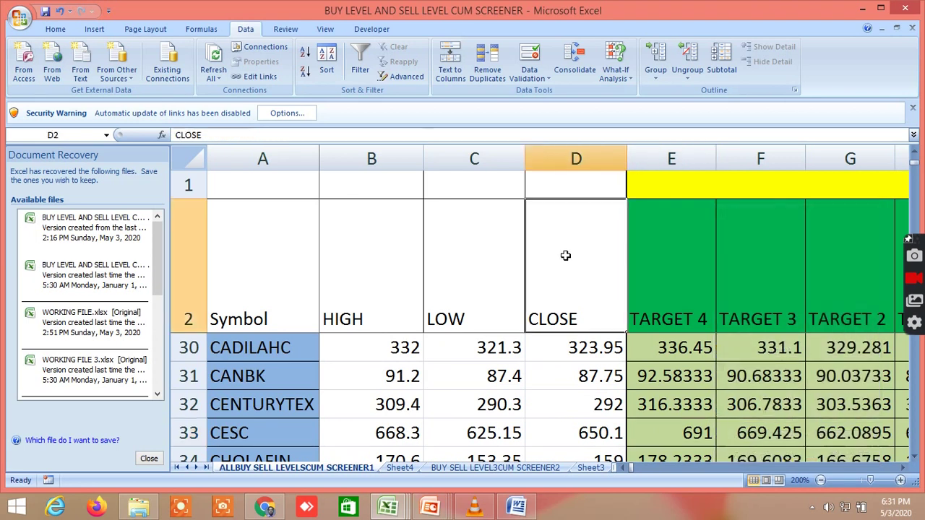
- Look through the HIGH, LOW, CLOSE and target values of the stocks from CADILAHC down to MARICO
{"action": "scroll", "coordinate": [703, 395], "scroll_direction": "down", "scroll_amount": 1}
{"action": "scroll", "coordinate": [737, 407], "scroll_direction": "up", "scroll_amount": 1}
{"action": "scroll", "coordinate": [736, 408], "scroll_direction": "down", "scroll_amount": 2}
{"action": "scroll", "coordinate": [736, 410], "scroll_direction": "down", "scroll_amount": 1}
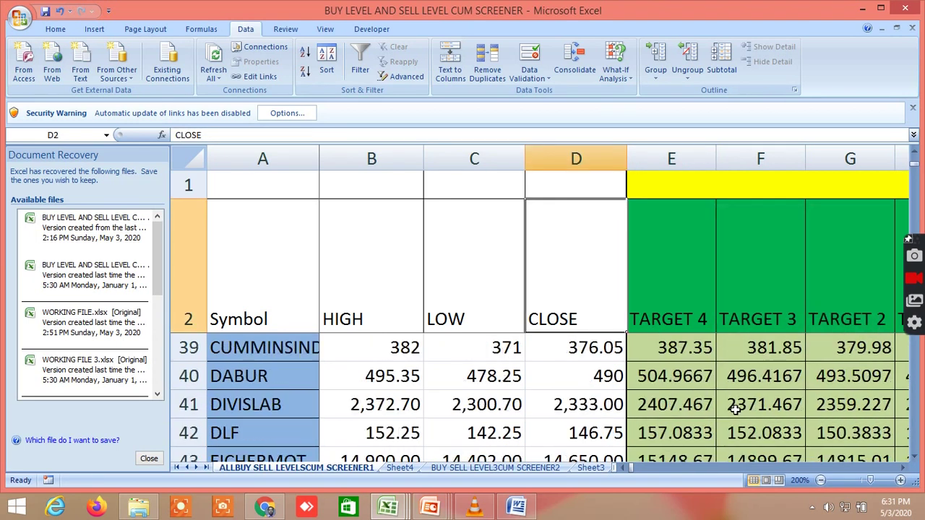
{"action": "scroll", "coordinate": [733, 410], "scroll_direction": "down", "scroll_amount": 3}
{"action": "scroll", "coordinate": [733, 410], "scroll_direction": "down", "scroll_amount": 2}
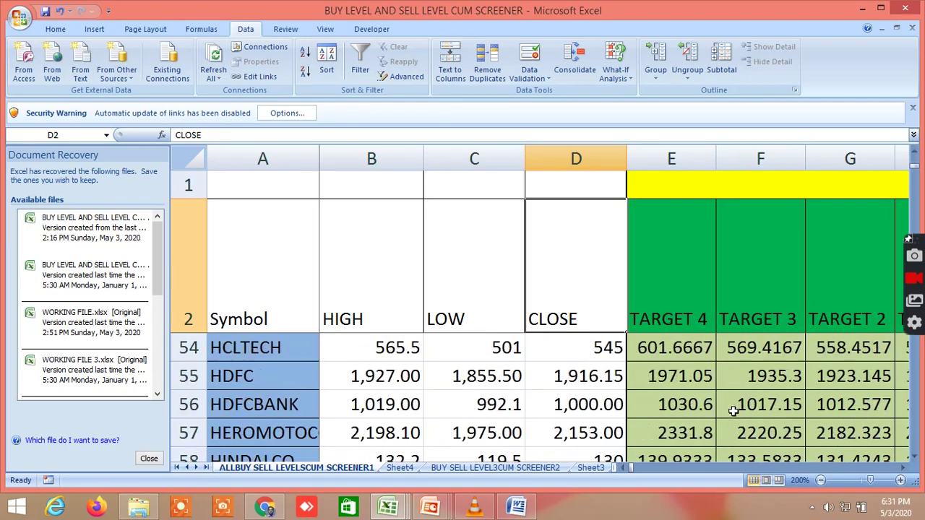
{"action": "scroll", "coordinate": [733, 411], "scroll_direction": "down", "scroll_amount": 3}
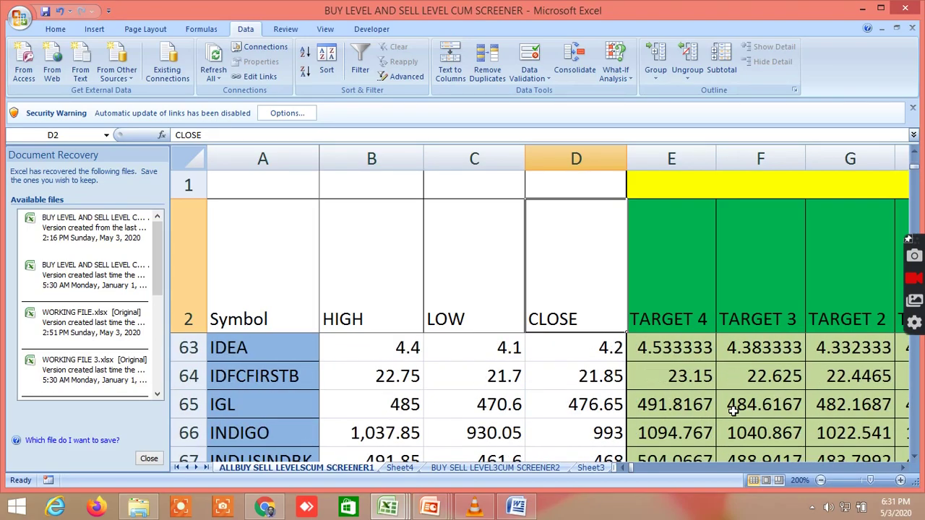
{"action": "scroll", "coordinate": [733, 410], "scroll_direction": "up", "scroll_amount": 1}
{"action": "scroll", "coordinate": [733, 411], "scroll_direction": "down", "scroll_amount": 1}
{"action": "scroll", "coordinate": [731, 410], "scroll_direction": "up", "scroll_amount": 2}
{"action": "scroll", "coordinate": [731, 410], "scroll_direction": "down", "scroll_amount": 5}
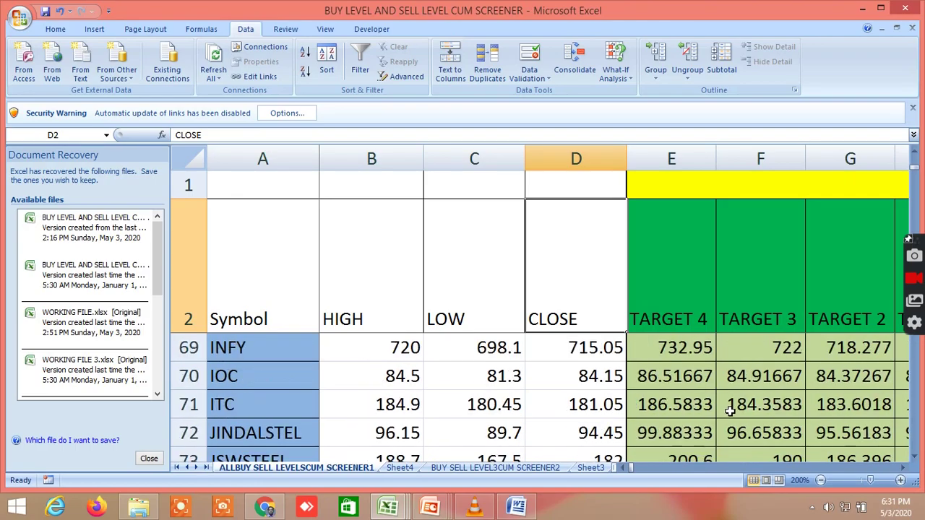
{"action": "scroll", "coordinate": [730, 408], "scroll_direction": "down", "scroll_amount": 4}
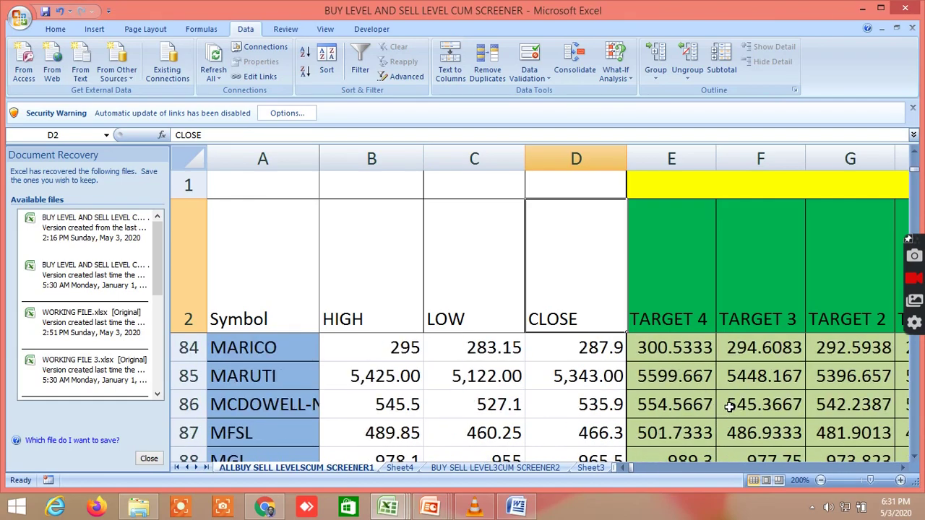
- Find the NIFTY and BANKNIFTY spot and futures rows below the commodity symbols
{"action": "scroll", "coordinate": [730, 406], "scroll_direction": "down", "scroll_amount": 3}
{"action": "scroll", "coordinate": [729, 408], "scroll_direction": "up", "scroll_amount": 1}
{"action": "scroll", "coordinate": [730, 409], "scroll_direction": "down", "scroll_amount": 1}
{"action": "scroll", "coordinate": [729, 410], "scroll_direction": "down", "scroll_amount": 2}
{"action": "scroll", "coordinate": [730, 410], "scroll_direction": "down", "scroll_amount": 6}
{"action": "scroll", "coordinate": [730, 410], "scroll_direction": "down", "scroll_amount": 1}
{"action": "scroll", "coordinate": [730, 410], "scroll_direction": "down", "scroll_amount": 4}
{"action": "scroll", "coordinate": [730, 410], "scroll_direction": "down", "scroll_amount": 2}
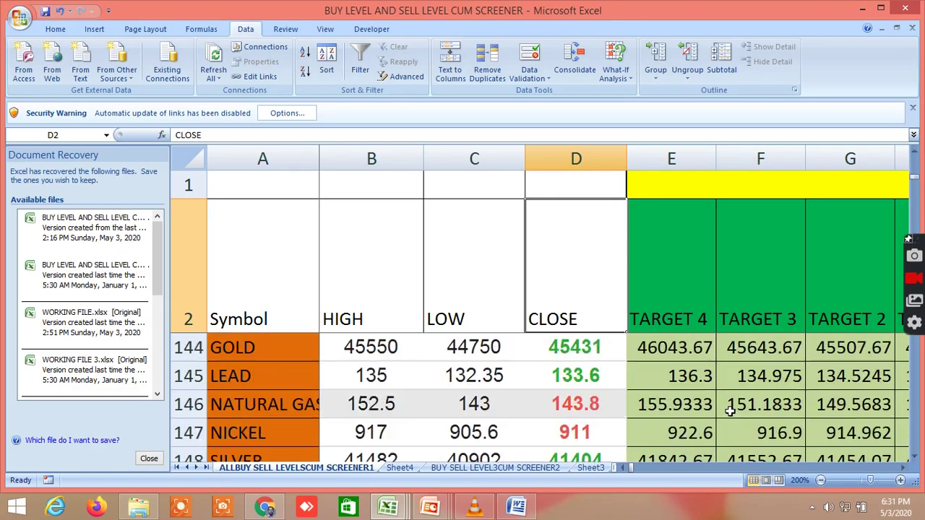
{"action": "scroll", "coordinate": [730, 409], "scroll_direction": "down", "scroll_amount": 3}
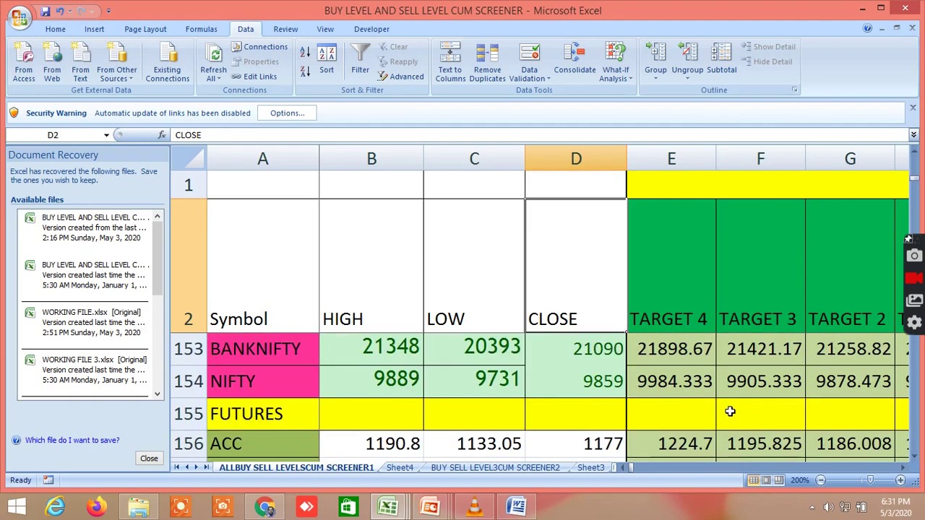
{"action": "scroll", "coordinate": [730, 411], "scroll_direction": "up", "scroll_amount": 1}
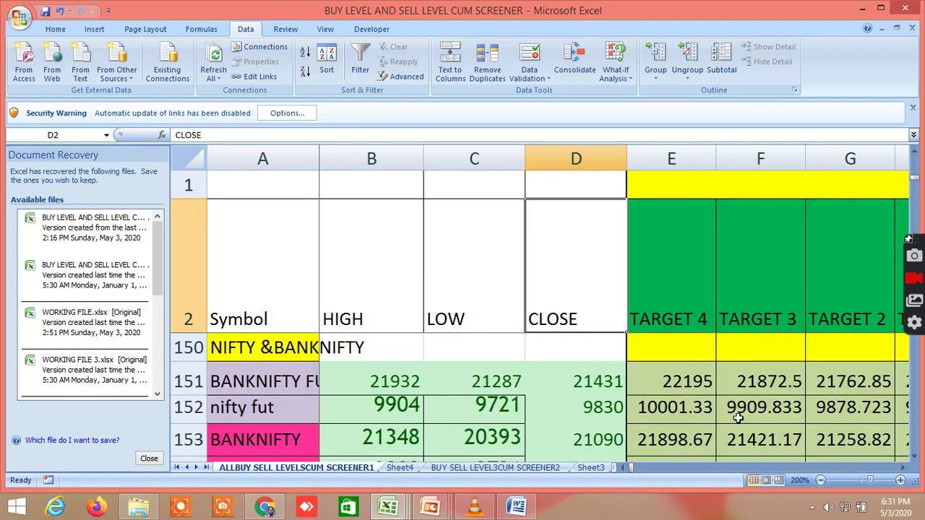
{"action": "left_click", "coordinate": [914, 459]}
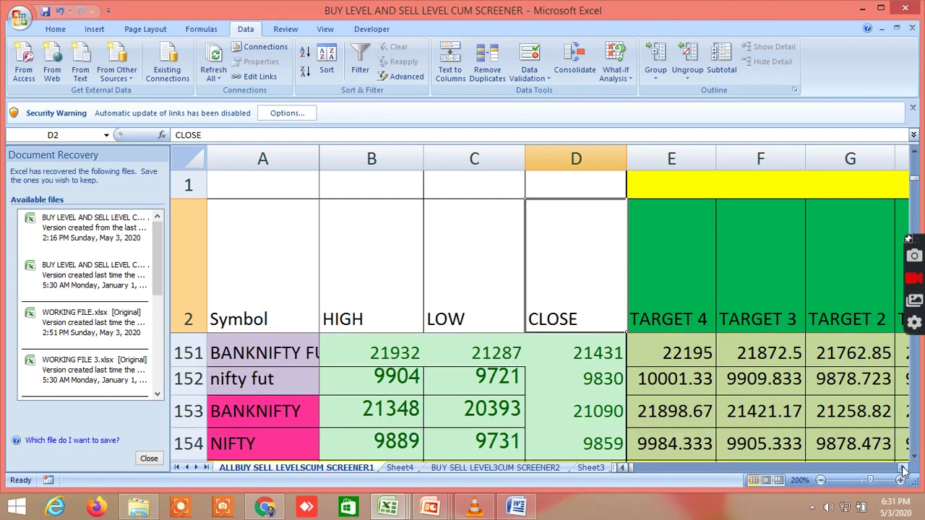
- Examine the CLOSE, TARGET 4 to TARGET 1 and BUY ABOVE columns for the NIFTY and BANKNIFTY rows
{"action": "left_click", "coordinate": [902, 468]}
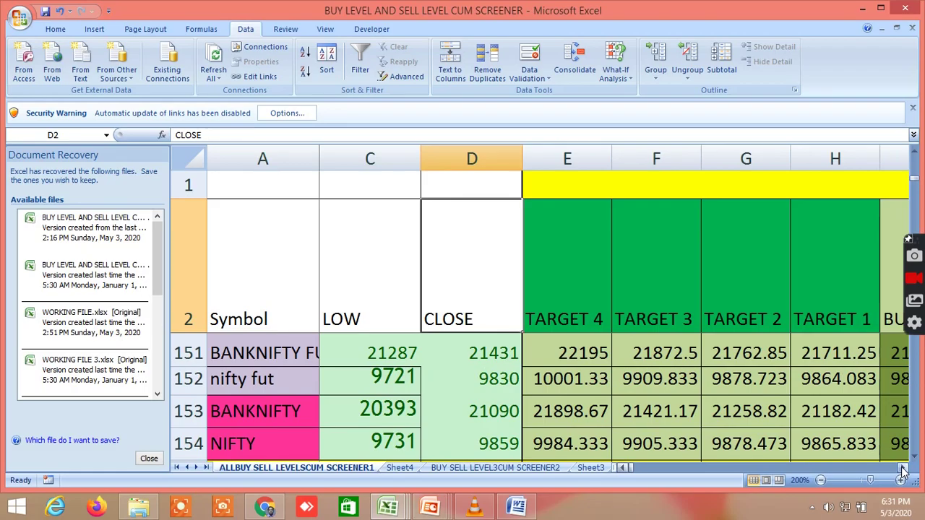
{"action": "left_click", "coordinate": [903, 468]}
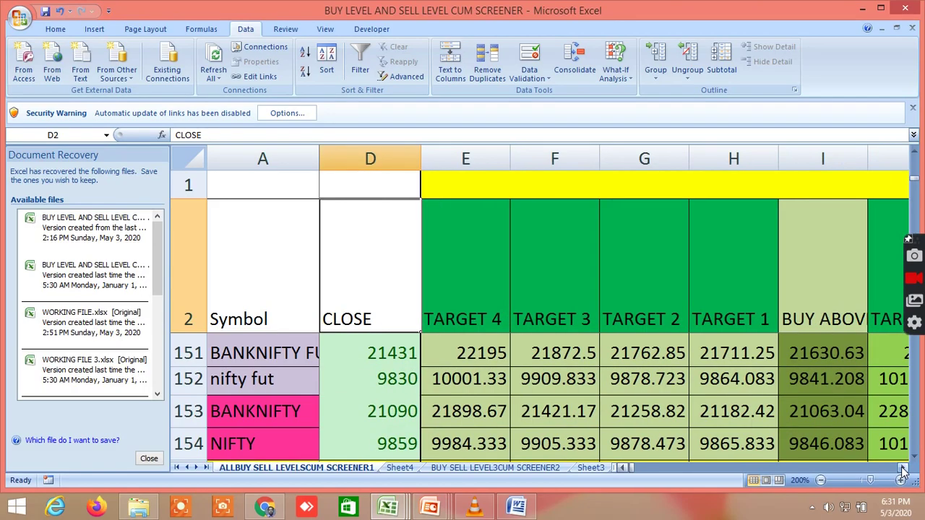
{"action": "left_click", "coordinate": [902, 468]}
{"action": "left_click", "coordinate": [903, 468]}
{"action": "left_click", "coordinate": [903, 468]}
{"action": "left_click", "coordinate": [902, 468]}
{"action": "left_click", "coordinate": [902, 469]}
{"action": "left_click", "coordinate": [902, 468]}
- Review the PIVOT POINT levels and the PROBABILITY W.R.T GANN 360 factors and UP/DOWN results for the NIFTY and BANKNIFTY rows
{"action": "left_click_drag", "start_coordinate": [902, 468], "coordinate": [903, 468]}
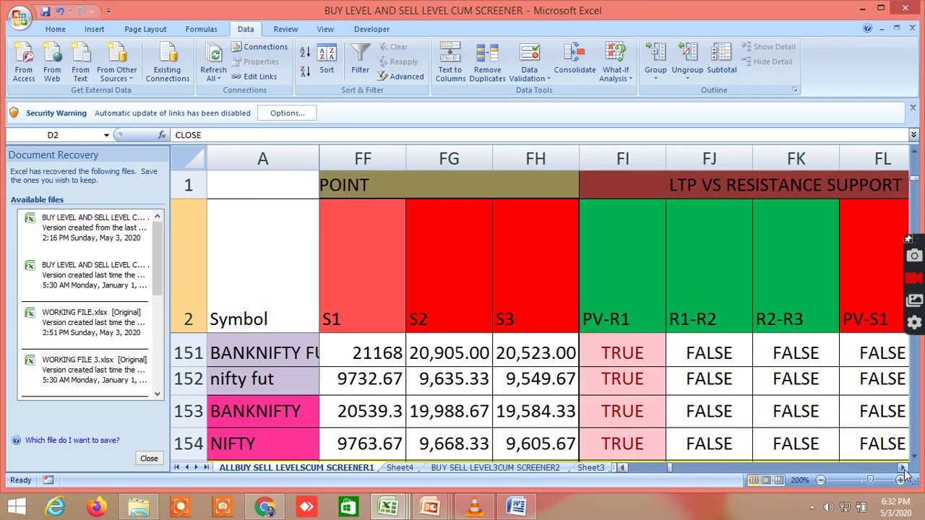
{"action": "left_click_drag", "start_coordinate": [625, 470], "coordinate": [625, 471]}
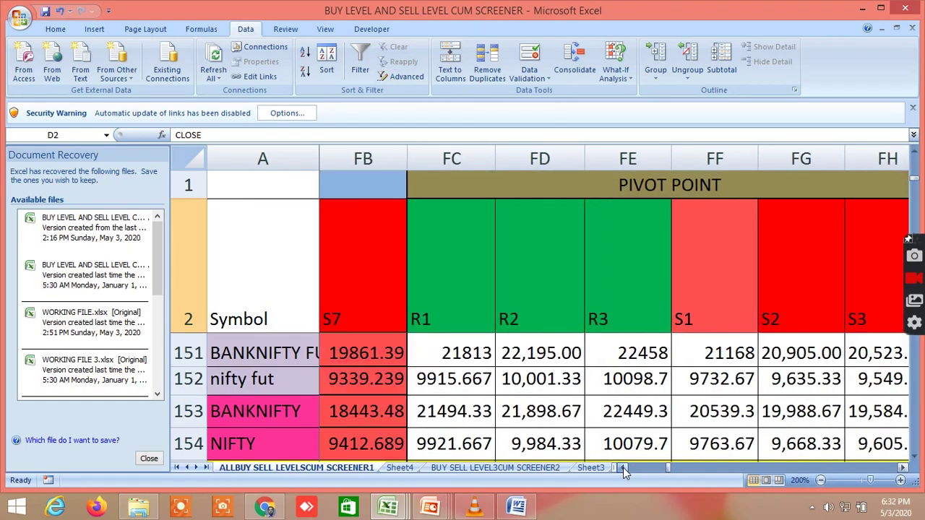
{"action": "left_click_drag", "start_coordinate": [902, 470], "coordinate": [902, 471]}
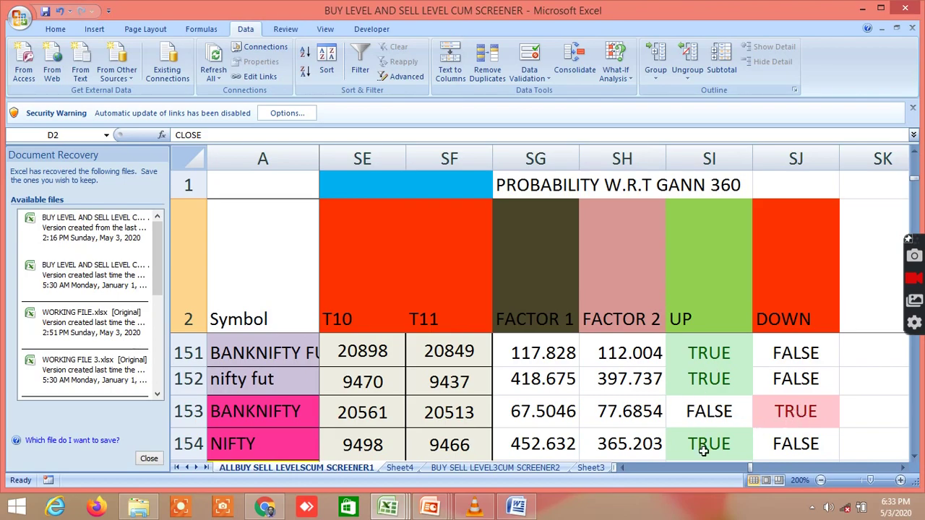
- Look through the HIGH, LOW, CLOSE and target values of the commodity symbols above the NIFTY and BANKNIFTY rows
{"action": "left_click_drag", "start_coordinate": [750, 471], "coordinate": [625, 476]}
{"action": "scroll", "coordinate": [651, 409], "scroll_direction": "up", "scroll_amount": 1}
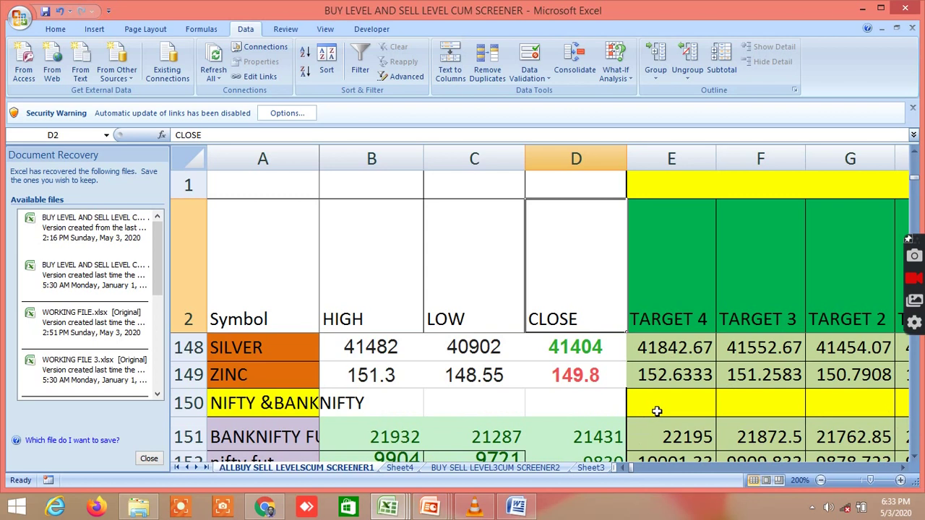
{"action": "scroll", "coordinate": [657, 411], "scroll_direction": "up", "scroll_amount": 2}
{"action": "scroll", "coordinate": [656, 411], "scroll_direction": "down", "scroll_amount": 1}
{"action": "scroll", "coordinate": [657, 413], "scroll_direction": "up", "scroll_amount": 1}
{"action": "scroll", "coordinate": [657, 412], "scroll_direction": "up", "scroll_amount": 2}
{"action": "scroll", "coordinate": [656, 412], "scroll_direction": "down", "scroll_amount": 3}
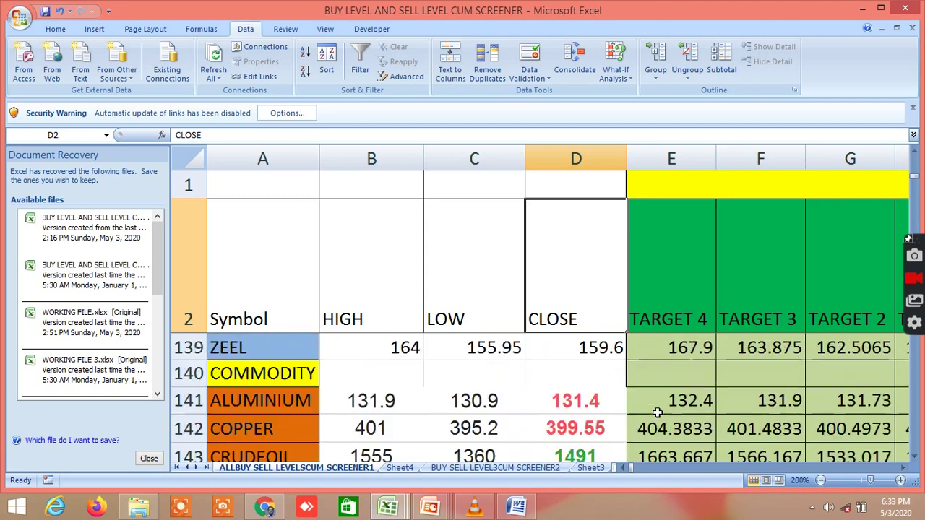
{"action": "scroll", "coordinate": [657, 412], "scroll_direction": "up", "scroll_amount": 1}
{"action": "scroll", "coordinate": [657, 412], "scroll_direction": "down", "scroll_amount": 1}
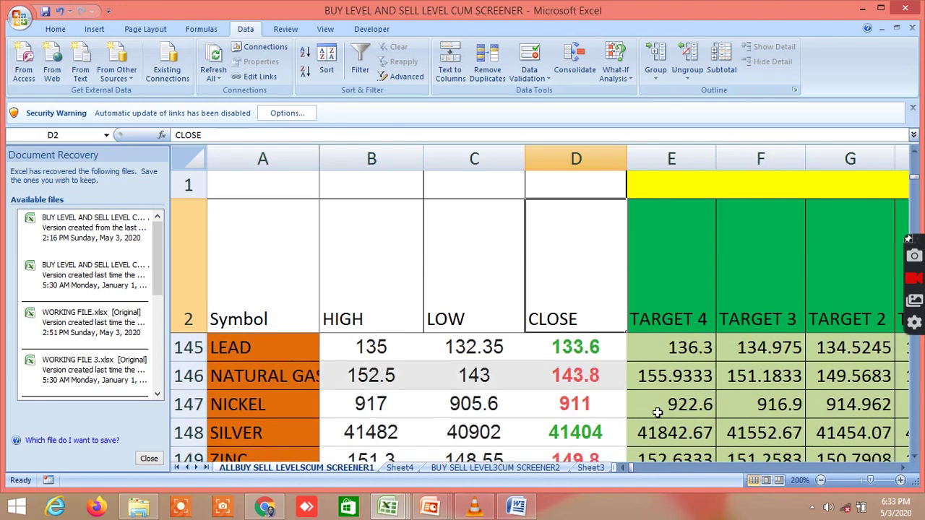
- Review the ALUMINIUM, COPPER, CRUDEOIL and GOLD rows across to the PROBABILITY W.R.T GANN 360 factors and UP/DOWN results
{"action": "left_click", "coordinate": [914, 154]}
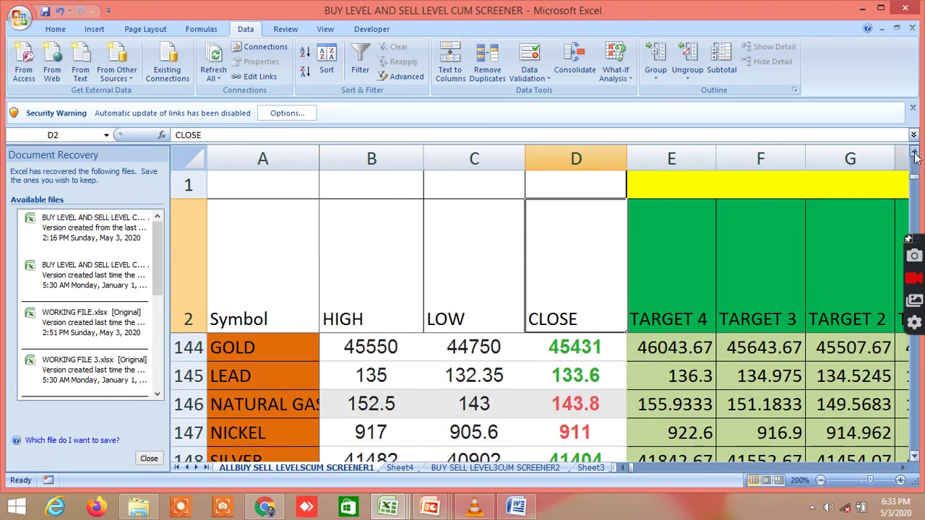
{"action": "left_click", "coordinate": [913, 154]}
{"action": "left_click", "coordinate": [913, 154]}
{"action": "left_click", "coordinate": [913, 154]}
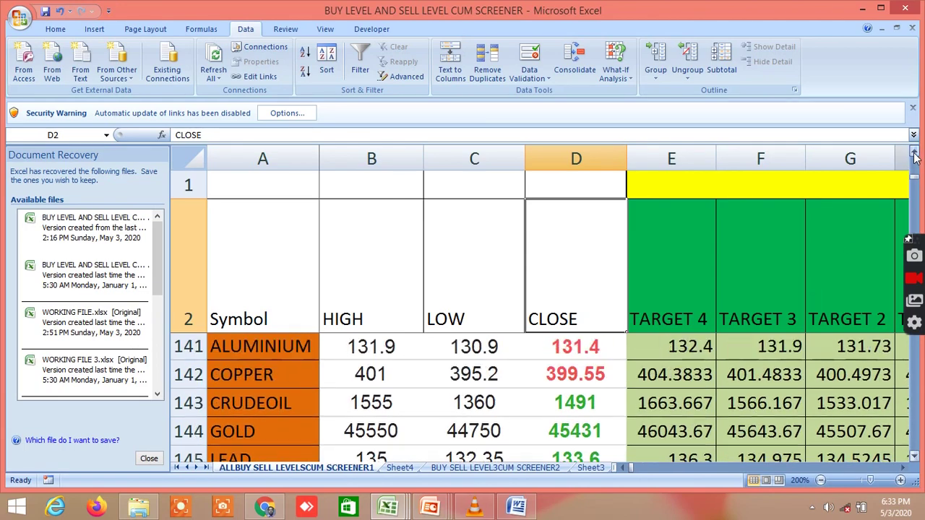
{"action": "left_click", "coordinate": [900, 469]}
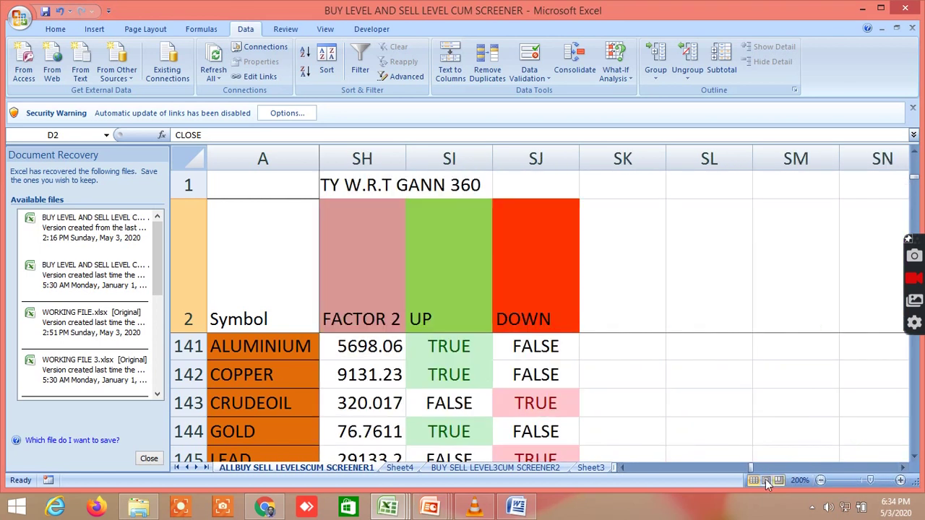
{"action": "left_click_drag", "start_coordinate": [752, 466], "coordinate": [617, 467]}
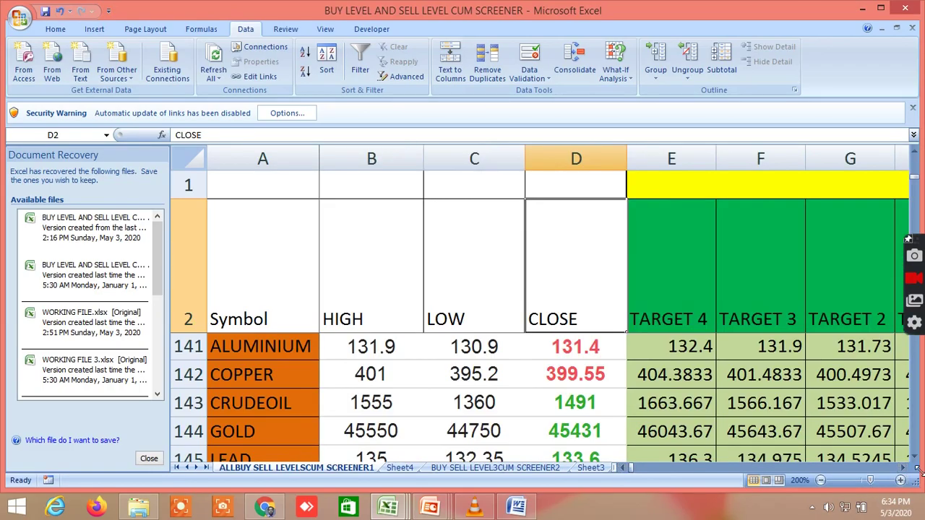
- Review the NATURAL GAS, NICKEL, SILVER and ZINC rows across the degree levels, R1 to R5 and the remaining level columns
{"action": "left_click", "coordinate": [914, 458]}
{"action": "left_click", "coordinate": [914, 458]}
{"action": "left_click", "coordinate": [914, 458]}
{"action": "left_click", "coordinate": [914, 458]}
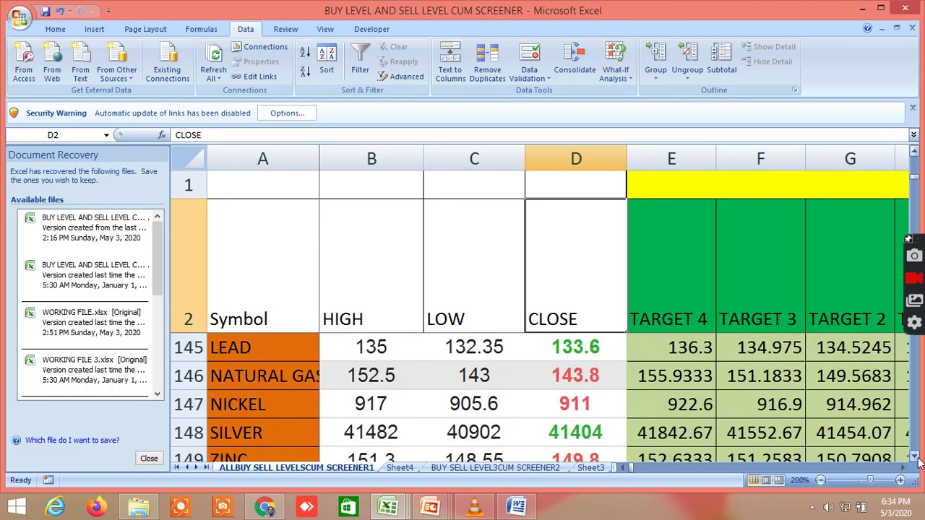
{"action": "left_click", "coordinate": [914, 457]}
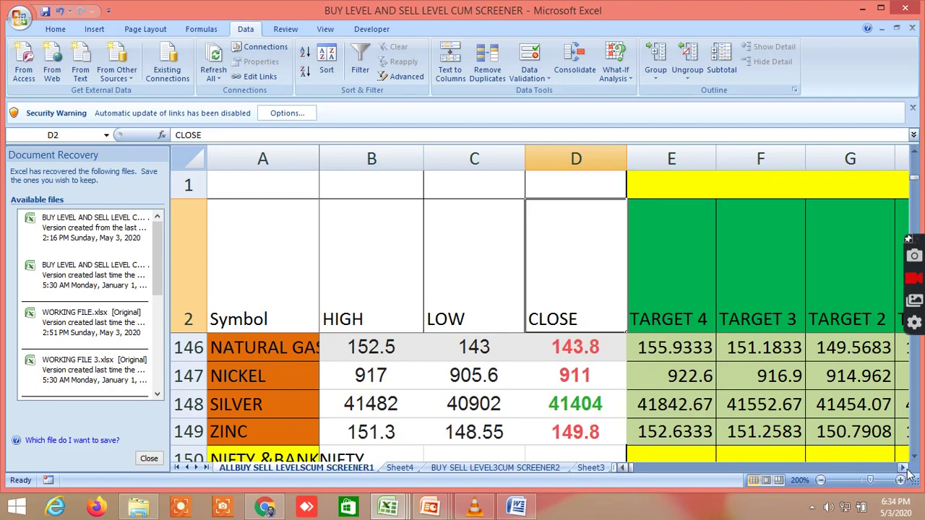
{"action": "left_click_drag", "start_coordinate": [905, 467], "coordinate": [905, 467]}
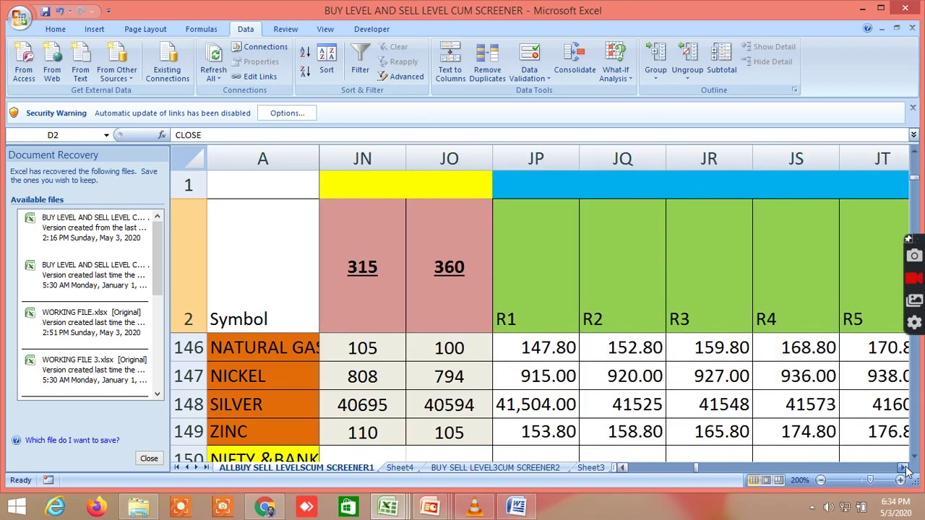
{"action": "left_click_drag", "start_coordinate": [907, 471], "coordinate": [907, 471]}
{"action": "left_click_drag", "start_coordinate": [758, 468], "coordinate": [627, 467]}
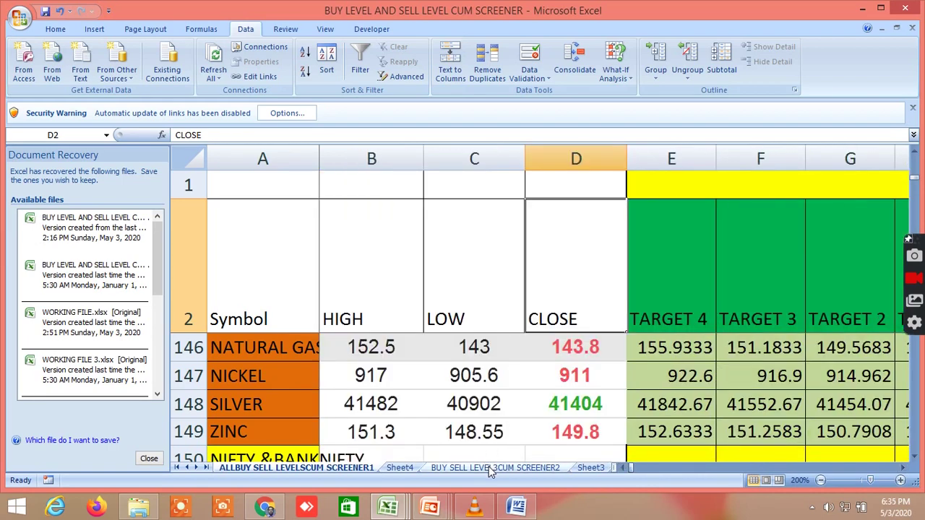
- Open the BUY SELL LEVEL3CUM SCREENER2 sheet
{"action": "left_click", "coordinate": [491, 468]}
{"action": "scroll", "coordinate": [645, 356], "scroll_direction": "up", "scroll_amount": 2}
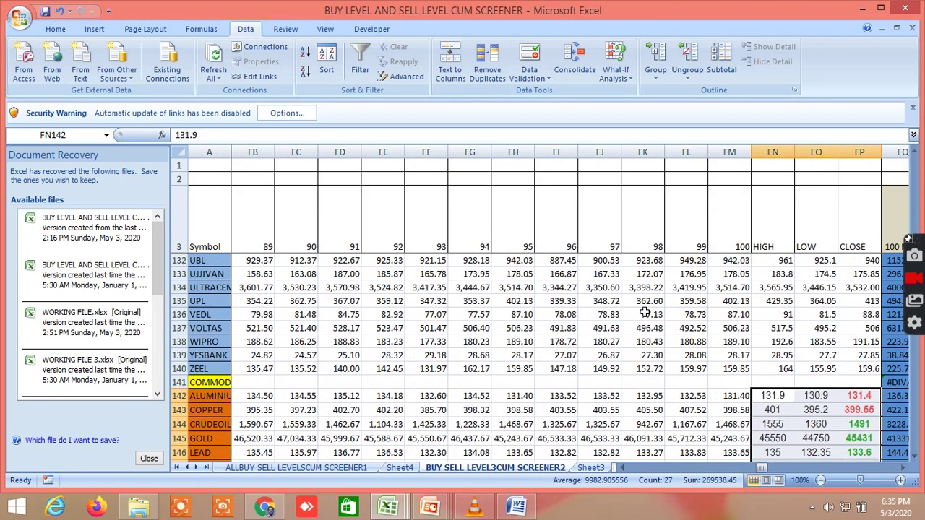
{"action": "scroll", "coordinate": [613, 321], "scroll_direction": "up", "scroll_amount": 1}
{"action": "right_click", "coordinate": [620, 316]}
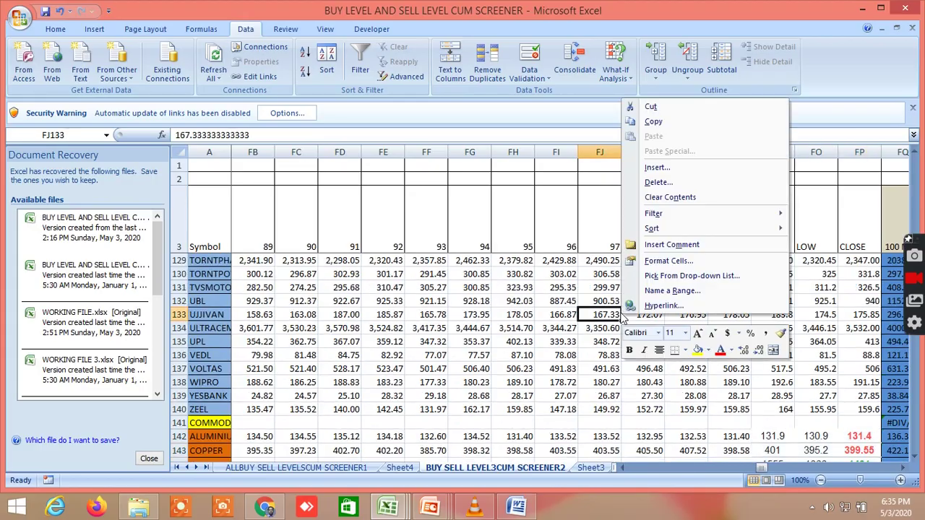
{"action": "left_click", "coordinate": [471, 220]}
{"action": "scroll", "coordinate": [730, 361], "scroll_direction": "down", "scroll_amount": 1}
{"action": "right_click", "coordinate": [732, 390]}
{"action": "right_click", "coordinate": [744, 452]}
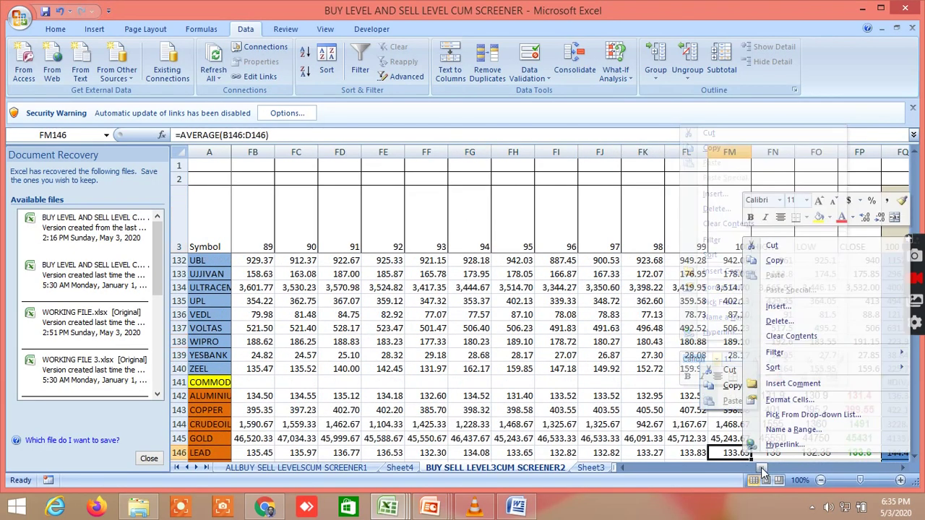
{"action": "right_click", "coordinate": [762, 471]}
{"action": "left_click", "coordinate": [722, 455]}
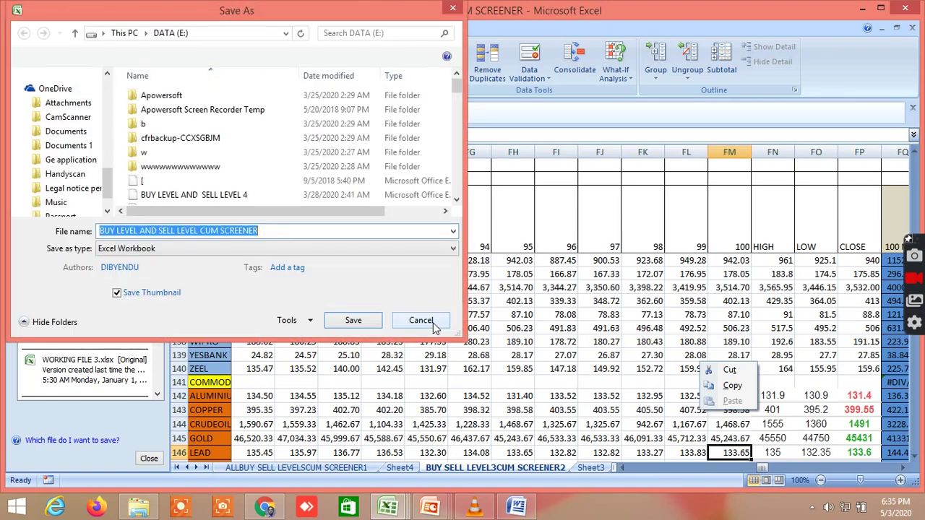
{"action": "left_click", "coordinate": [421, 321]}
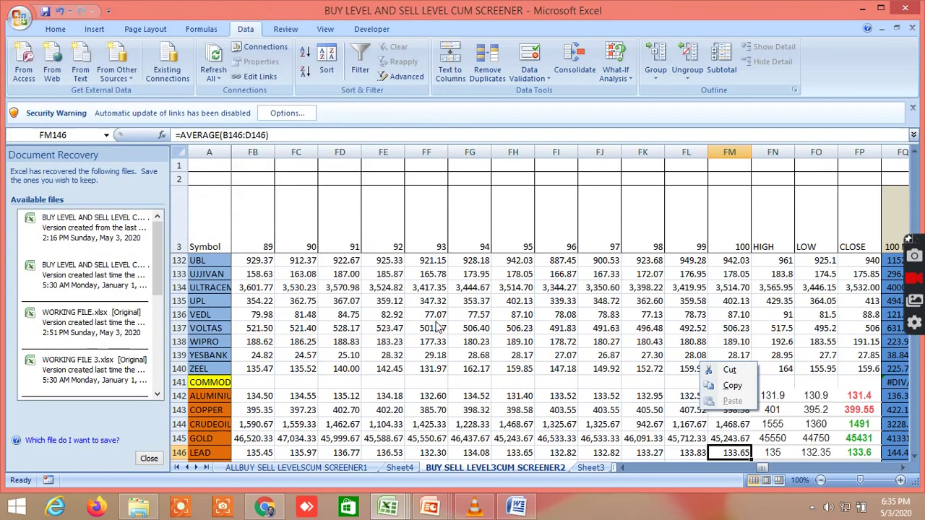
{"action": "right_click", "coordinate": [752, 473]}
- Find the HIGH, LOW, CLOSE, pivot point and UPTREND buy/sell columns for the symbols starting at ACC
{"action": "left_click_drag", "start_coordinate": [757, 468], "coordinate": [712, 473]}
{"action": "left_click", "coordinate": [626, 468]}
{"action": "scroll", "coordinate": [535, 369], "scroll_direction": "down", "scroll_amount": 1}
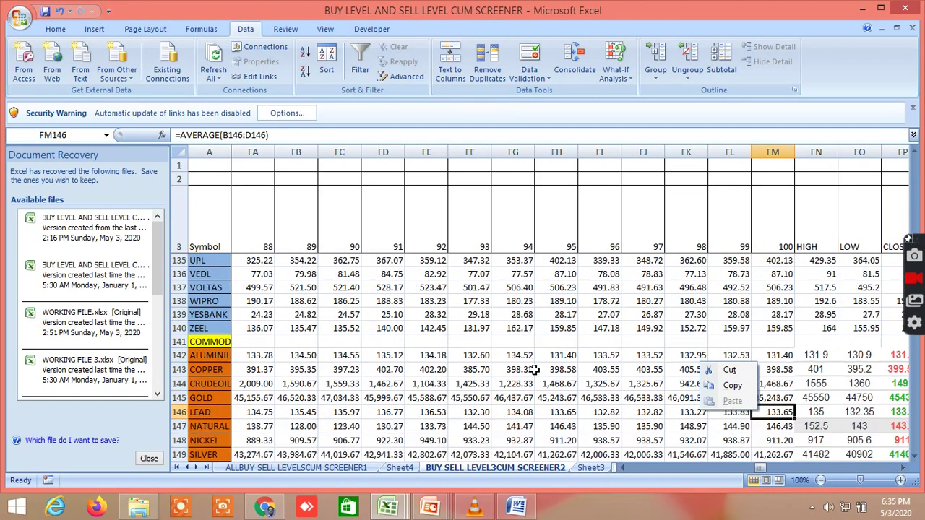
{"action": "scroll", "coordinate": [421, 309], "scroll_direction": "down", "scroll_amount": 1}
{"action": "scroll", "coordinate": [421, 307], "scroll_direction": "up", "scroll_amount": 1}
{"action": "left_click_drag", "start_coordinate": [763, 468], "coordinate": [673, 450]}
{"action": "right_click", "coordinate": [673, 450]}
{"action": "left_click_drag", "start_coordinate": [749, 473], "coordinate": [665, 463]}
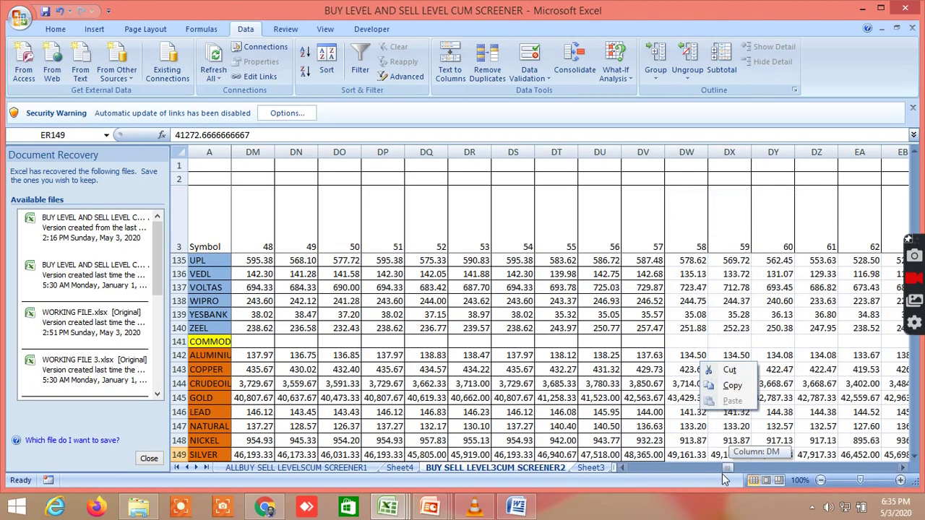
{"action": "left_click_drag", "start_coordinate": [732, 464], "coordinate": [625, 473]}
{"action": "scroll", "coordinate": [687, 240], "scroll_direction": "down", "scroll_amount": 1}
{"action": "scroll", "coordinate": [690, 243], "scroll_direction": "up", "scroll_amount": 1}
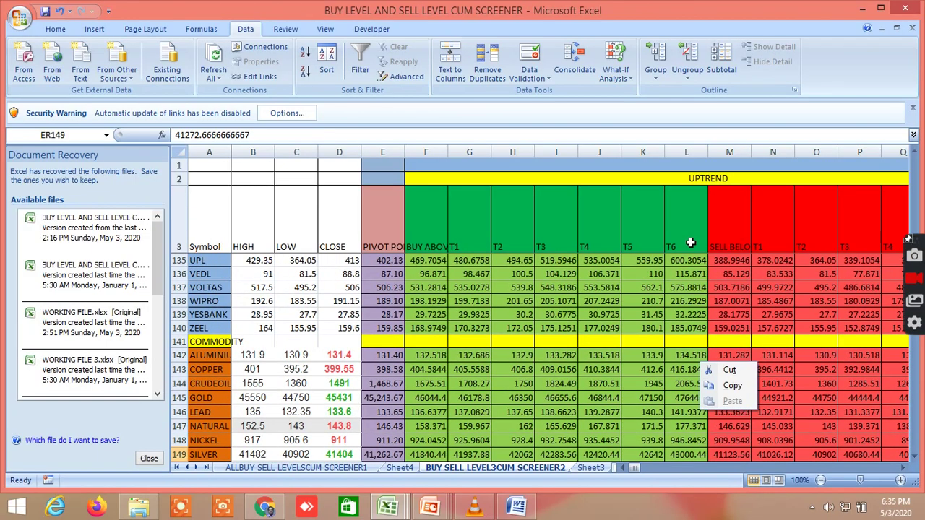
{"action": "scroll", "coordinate": [690, 244], "scroll_direction": "up", "scroll_amount": 1}
{"action": "left_click_drag", "start_coordinate": [914, 155], "coordinate": [913, 154]}
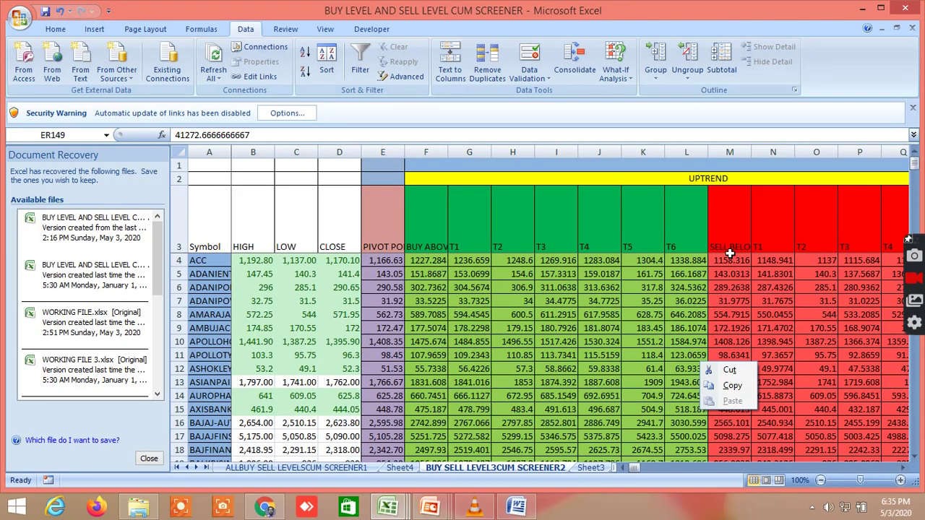
- Examine the BUY LEVEL AND SELL LEVELS 3 columns with BUY ABOVE, SELL BELOW and T1 to T6 for UPTREND and DOWNTREND
{"action": "left_click", "coordinate": [904, 468]}
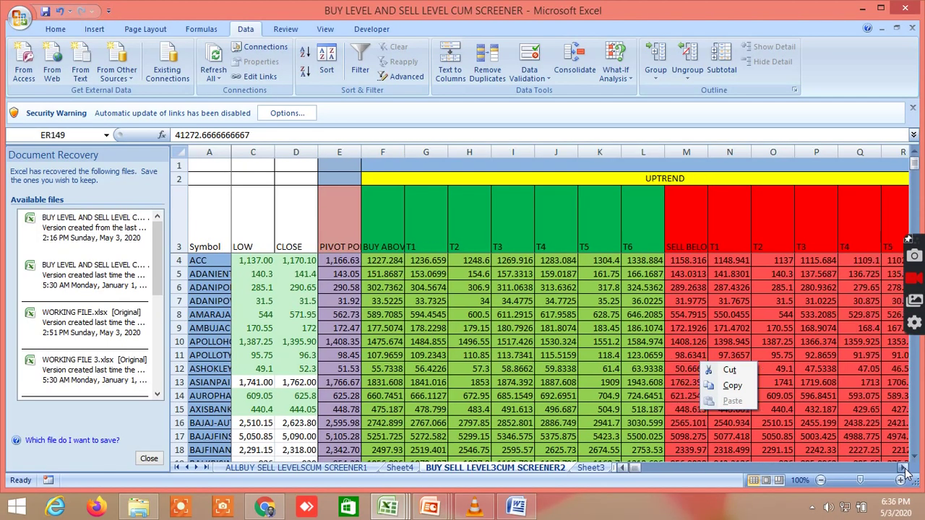
{"action": "left_click", "coordinate": [905, 468]}
{"action": "left_click", "coordinate": [905, 468]}
{"action": "left_click", "coordinate": [905, 469]}
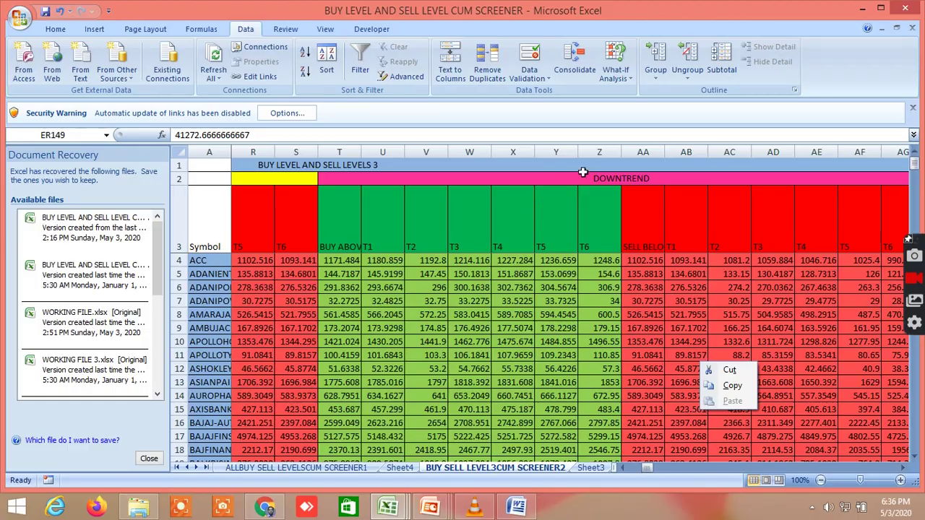
{"action": "left_click", "coordinate": [904, 468]}
{"action": "left_click", "coordinate": [904, 468]}
{"action": "left_click", "coordinate": [904, 468]}
{"action": "left_click", "coordinate": [904, 468]}
{"action": "left_click", "coordinate": [904, 469]}
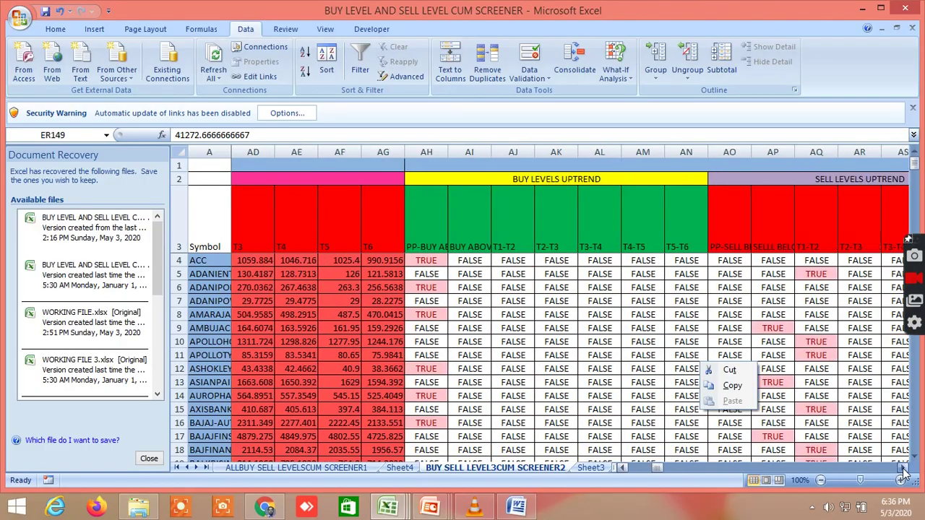
- Review the LTP POSITION WITH RELATION TO BUY SELL LEVELS results and the LTP close to buy and sell entry level columns
{"action": "left_click", "coordinate": [905, 468]}
{"action": "left_click", "coordinate": [904, 468]}
{"action": "left_click", "coordinate": [904, 469]}
{"action": "left_click", "coordinate": [905, 468]}
{"action": "left_click", "coordinate": [905, 468]}
{"action": "left_click", "coordinate": [905, 469]}
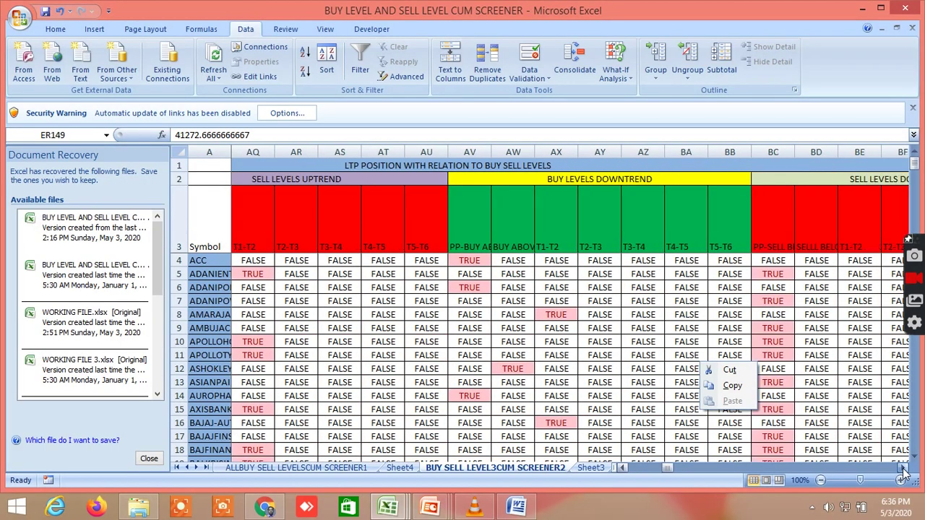
{"action": "left_click", "coordinate": [905, 468]}
{"action": "left_click", "coordinate": [905, 468]}
{"action": "left_click", "coordinate": [905, 468]}
{"action": "left_click", "coordinate": [904, 468]}
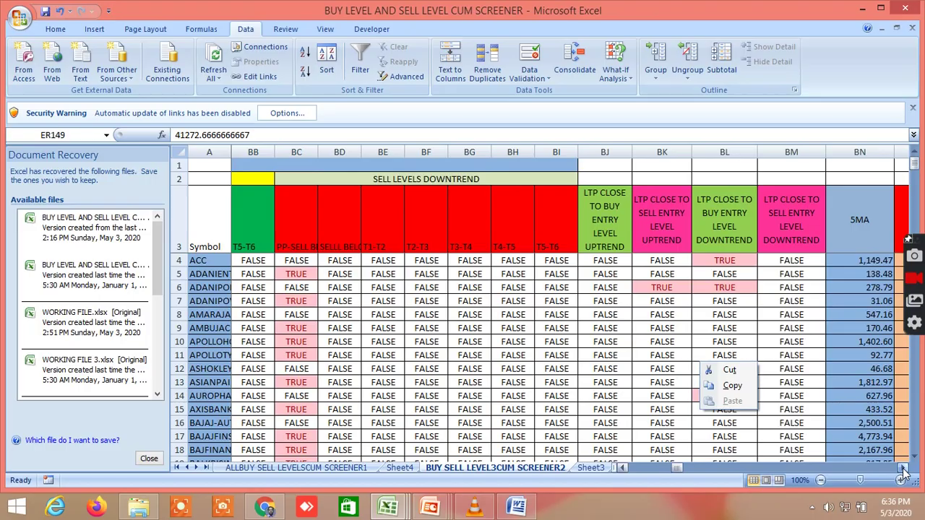
- Check the 5MA and 30MA values and the 5-30 MA CROSS UP and DOWN results
{"action": "left_click", "coordinate": [905, 468]}
{"action": "left_click", "coordinate": [905, 468]}
{"action": "left_click", "coordinate": [905, 468]}
{"action": "left_click", "coordinate": [905, 469]}
{"action": "left_click", "coordinate": [904, 468]}
{"action": "left_click", "coordinate": [905, 468]}
{"action": "left_click", "coordinate": [904, 469]}
{"action": "left_click", "coordinate": [905, 469]}
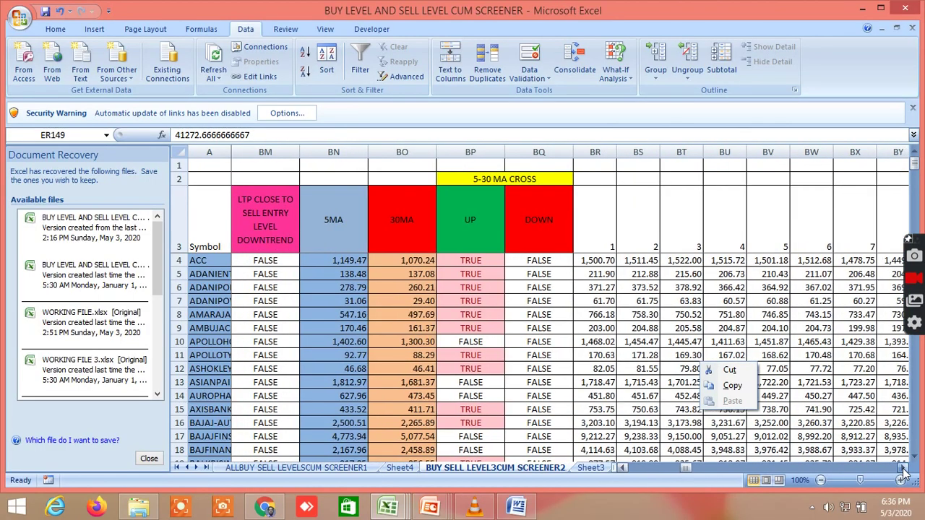
- Look through the numbered price columns up to 100 and the HIGH, LOW and CLOSE columns that follow them
{"action": "left_click", "coordinate": [905, 468]}
{"action": "left_click", "coordinate": [905, 468]}
{"action": "left_click", "coordinate": [905, 468]}
{"action": "left_click", "coordinate": [905, 468]}
{"action": "left_click", "coordinate": [905, 468]}
{"action": "left_click", "coordinate": [905, 468]}
{"action": "left_click", "coordinate": [904, 468]}
{"action": "left_click", "coordinate": [904, 468]}
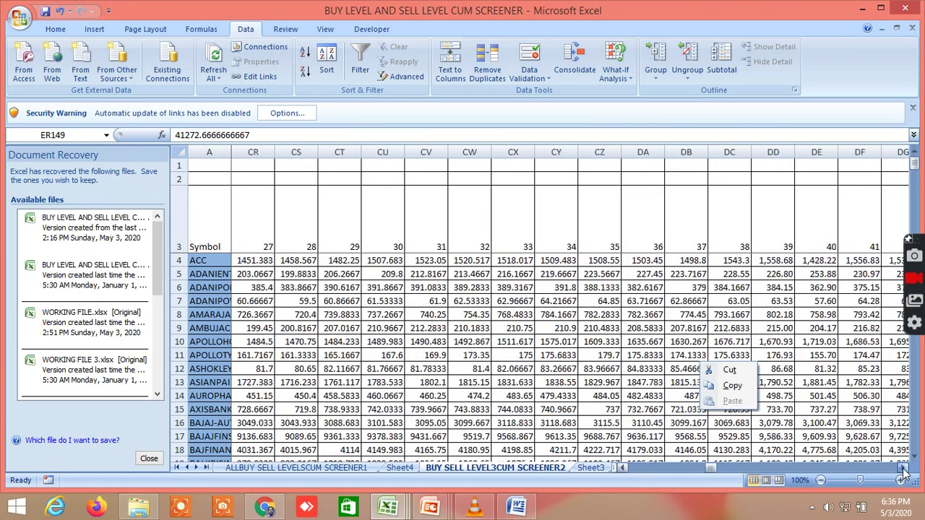
{"action": "left_click", "coordinate": [905, 468]}
{"action": "left_click", "coordinate": [904, 468]}
{"action": "left_click", "coordinate": [905, 468]}
{"action": "left_click", "coordinate": [905, 468]}
{"action": "left_click", "coordinate": [904, 468]}
{"action": "left_click", "coordinate": [905, 468]}
{"action": "left_click", "coordinate": [904, 468]}
{"action": "left_click", "coordinate": [904, 468]}
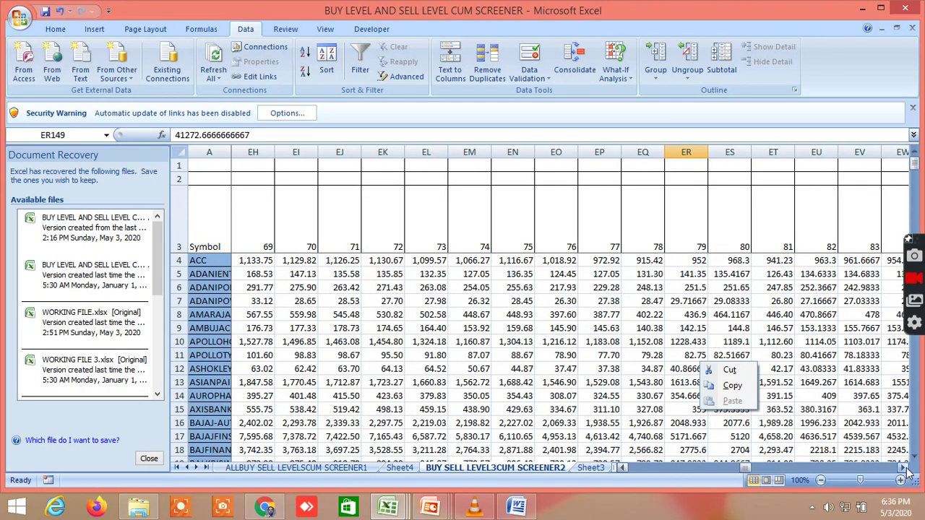
{"action": "left_click", "coordinate": [905, 468]}
{"action": "left_click", "coordinate": [904, 468]}
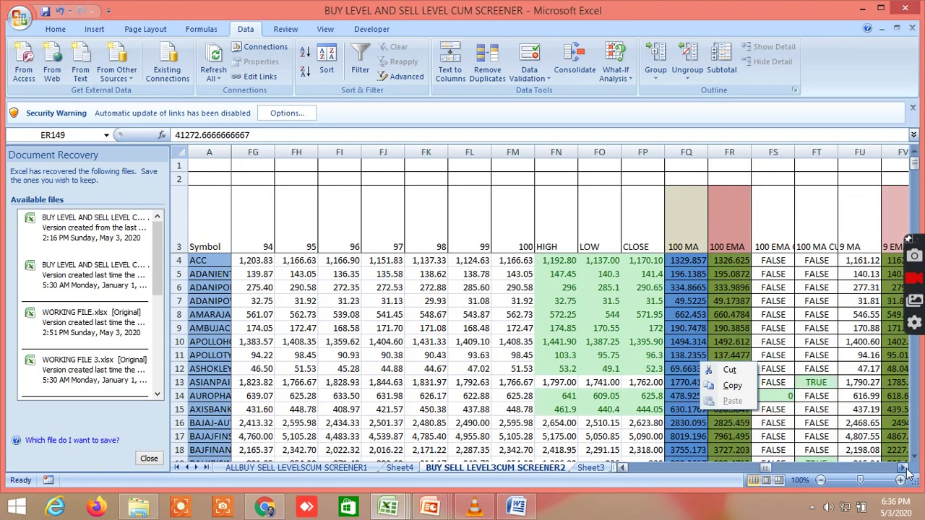
- Examine the 100 EMA, 9-55 EMA, ROC and 14 EMA columns with their UP and DOWN results
{"action": "left_click", "coordinate": [905, 468]}
{"action": "left_click", "coordinate": [905, 468]}
{"action": "left_click", "coordinate": [905, 468]}
{"action": "left_click", "coordinate": [905, 468]}
{"action": "left_click", "coordinate": [905, 468]}
{"action": "left_click", "coordinate": [904, 468]}
{"action": "left_click", "coordinate": [905, 468]}
{"action": "left_click", "coordinate": [905, 468]}
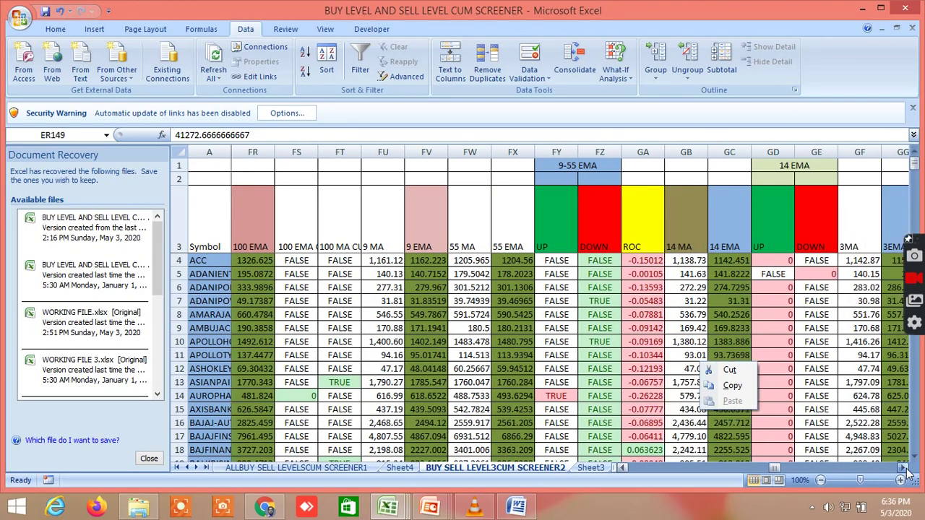
- Review the 3EMA to 50EMA averages and the 3-30EMACROSS and 5-34MACROSS UP and DOWN results
{"action": "left_click", "coordinate": [904, 468]}
{"action": "left_click", "coordinate": [905, 468]}
{"action": "left_click", "coordinate": [905, 468]}
{"action": "left_click", "coordinate": [904, 468]}
{"action": "left_click", "coordinate": [905, 468]}
{"action": "left_click", "coordinate": [905, 468]}
{"action": "left_click", "coordinate": [904, 468]}
{"action": "left_click", "coordinate": [904, 468]}
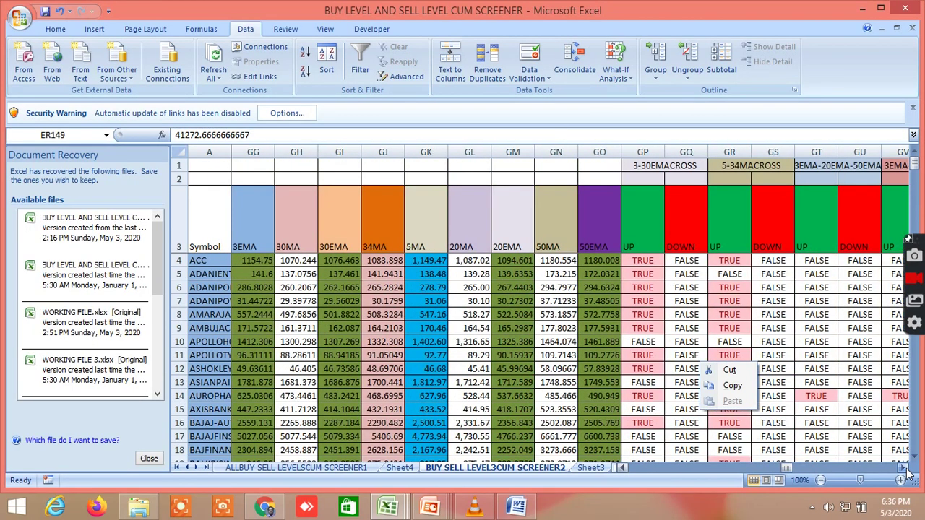
- Check the 3EMA-20EMA-50EMA and 3EMA-20EMA-50EMA-100EMA crossover results and the 81 EMA and 25 EMA columns
{"action": "left_click", "coordinate": [904, 468]}
{"action": "left_click", "coordinate": [904, 468]}
{"action": "left_click", "coordinate": [904, 468]}
{"action": "left_click", "coordinate": [904, 468]}
{"action": "left_click", "coordinate": [905, 468]}
{"action": "left_click", "coordinate": [904, 468]}
{"action": "left_click", "coordinate": [905, 468]}
{"action": "left_click", "coordinate": [905, 468]}
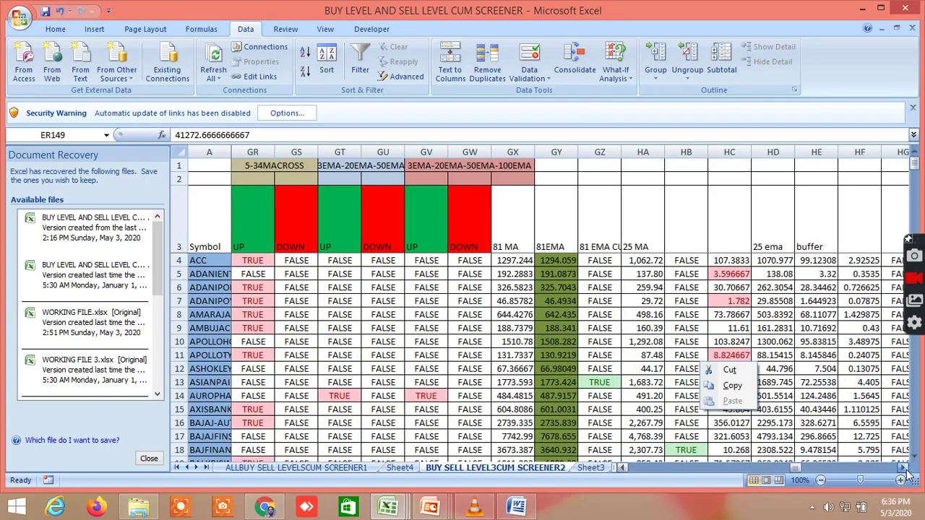
- Examine the SHORT TERM EMA'S section, covering the MA and EMA columns for periods 3 to 18
{"action": "left_click", "coordinate": [904, 468]}
{"action": "left_click", "coordinate": [905, 469]}
{"action": "left_click", "coordinate": [904, 468]}
{"action": "left_click", "coordinate": [905, 468]}
{"action": "left_click", "coordinate": [904, 468]}
{"action": "left_click", "coordinate": [905, 468]}
{"action": "left_click", "coordinate": [904, 468]}
{"action": "left_click", "coordinate": [904, 469]}
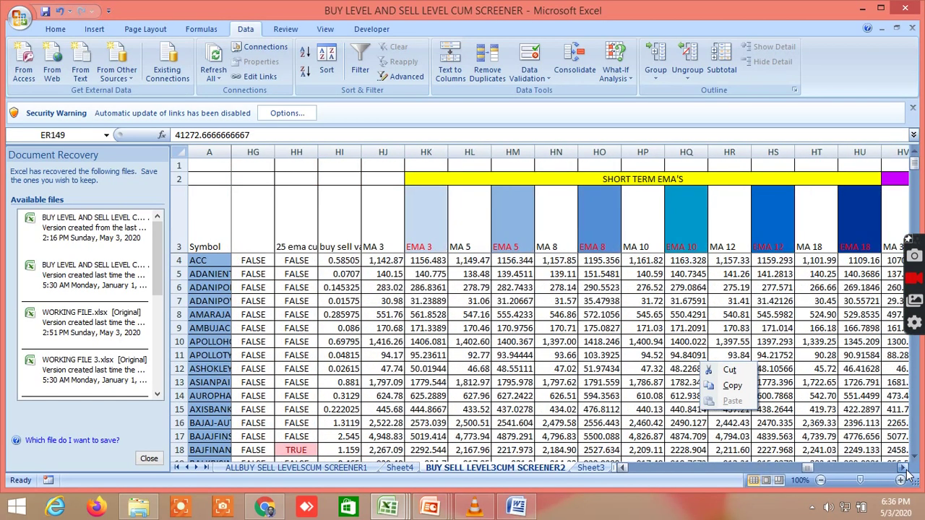
- Review the average trend, strong trend, PULL BACK BUY and PULL BACK SELL columns, and return to the 100 MA columns
{"action": "left_click", "coordinate": [904, 468]}
{"action": "left_click", "coordinate": [904, 468]}
{"action": "left_click", "coordinate": [904, 468]}
{"action": "left_click", "coordinate": [905, 468]}
{"action": "left_click", "coordinate": [905, 468]}
{"action": "left_click", "coordinate": [904, 469]}
{"action": "left_click", "coordinate": [905, 468]}
{"action": "left_click", "coordinate": [904, 468]}
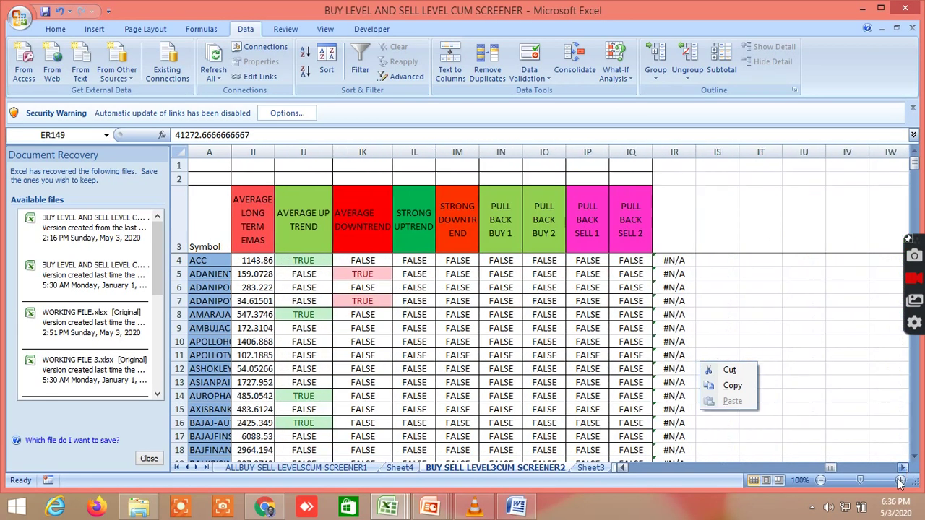
{"action": "left_click_drag", "start_coordinate": [832, 471], "coordinate": [778, 482]}
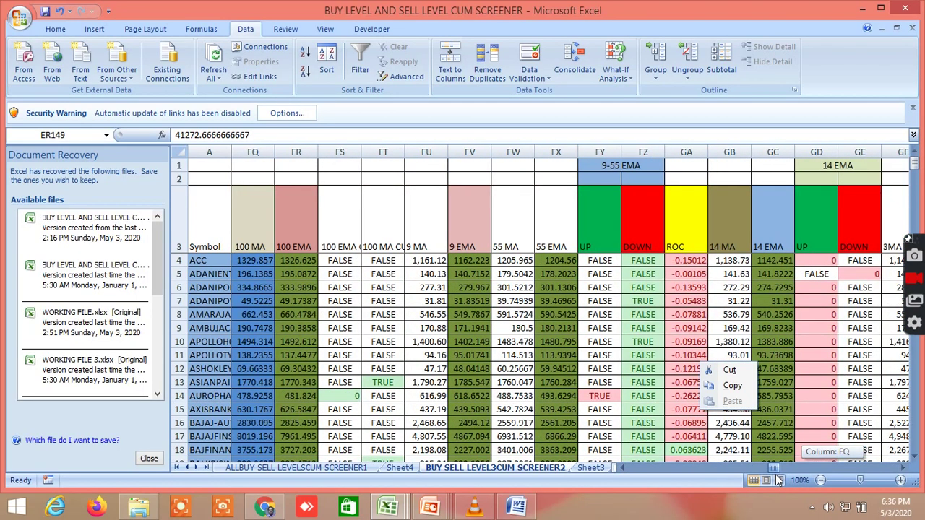
{"action": "left_click", "coordinate": [779, 480]}
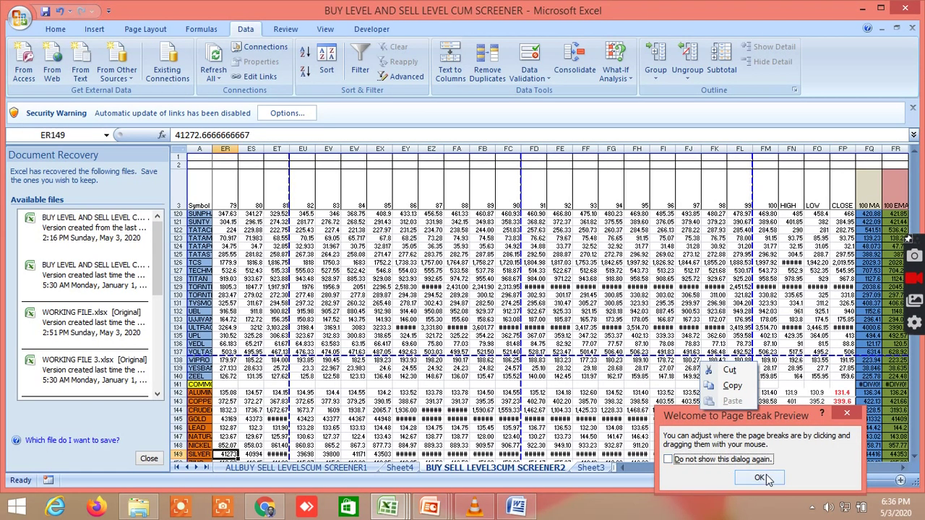
{"action": "left_click", "coordinate": [760, 478]}
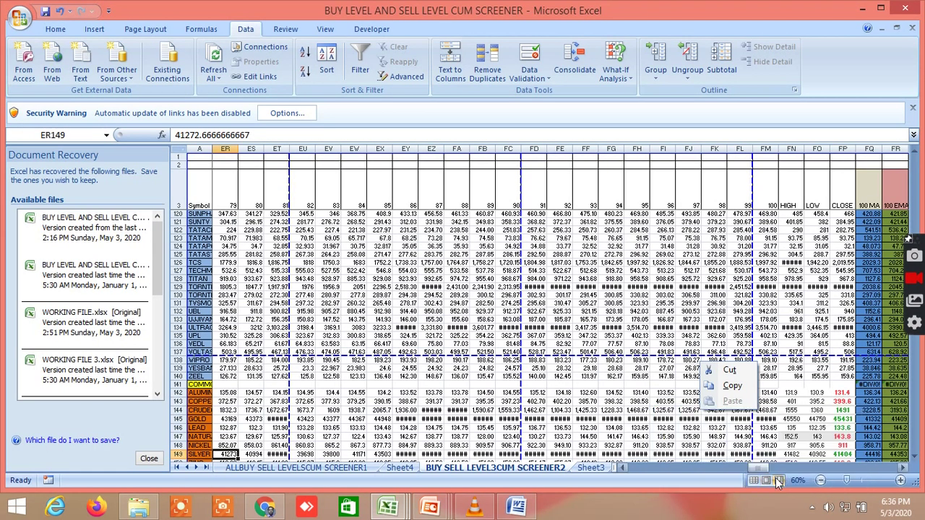
{"action": "left_click", "coordinate": [753, 481]}
- Return to the HIGH, LOW, CLOSE and 100 MA columns at the first stock rows of the second screener sheet
{"action": "left_click", "coordinate": [659, 277]}
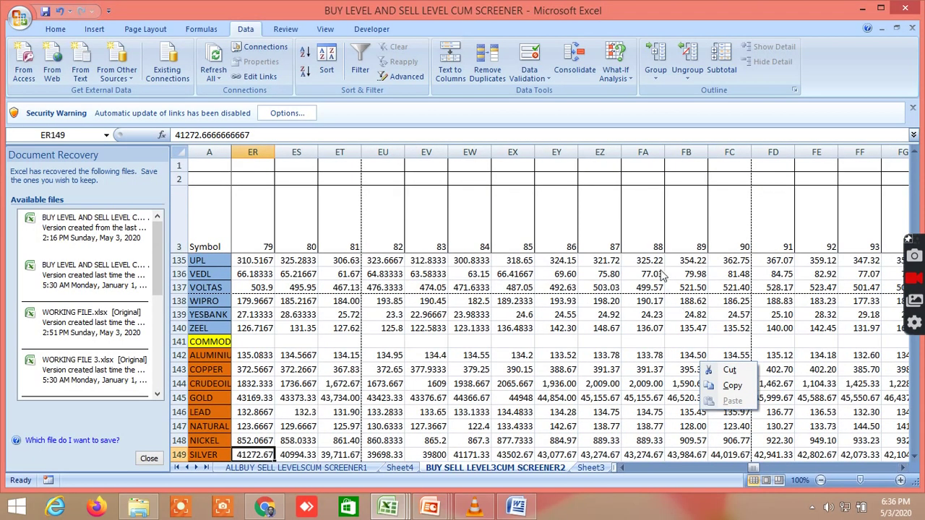
{"action": "left_click", "coordinate": [903, 471]}
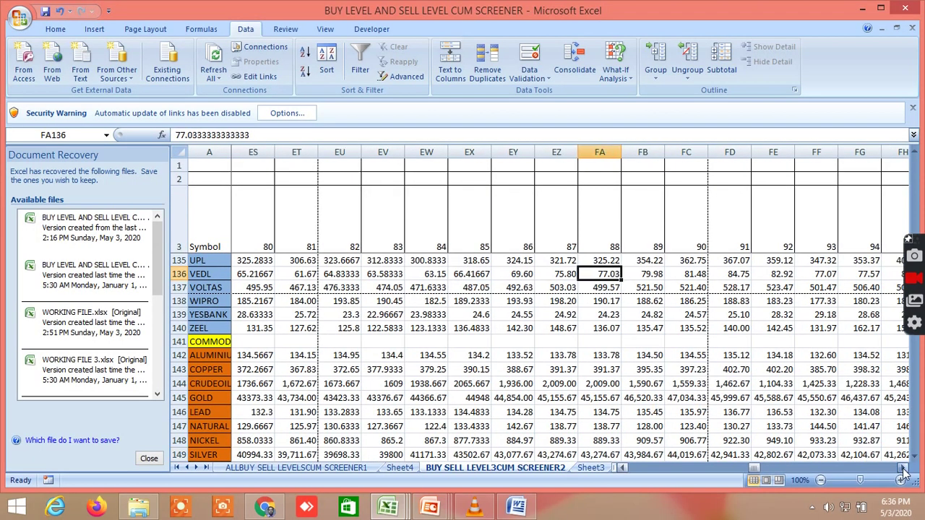
{"action": "left_click", "coordinate": [903, 471]}
{"action": "left_click", "coordinate": [903, 471]}
{"action": "left_click", "coordinate": [903, 471]}
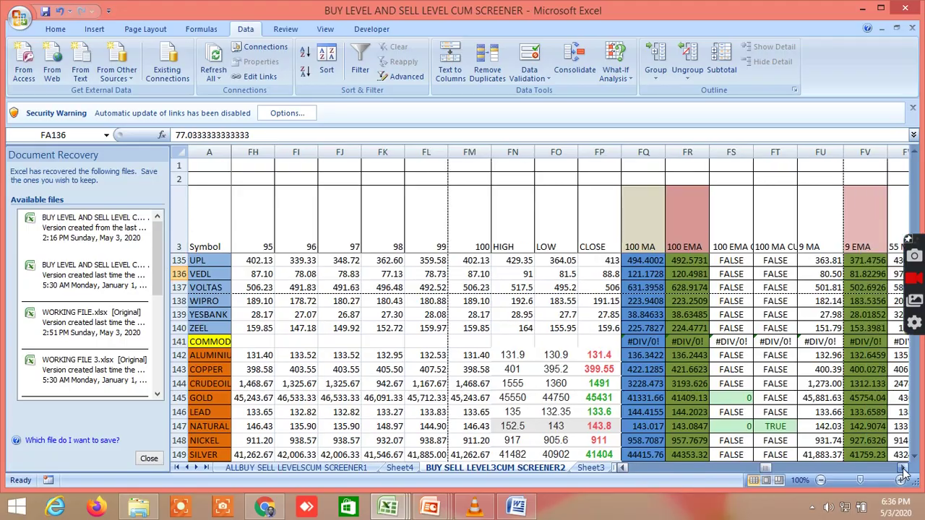
{"action": "left_click", "coordinate": [903, 471]}
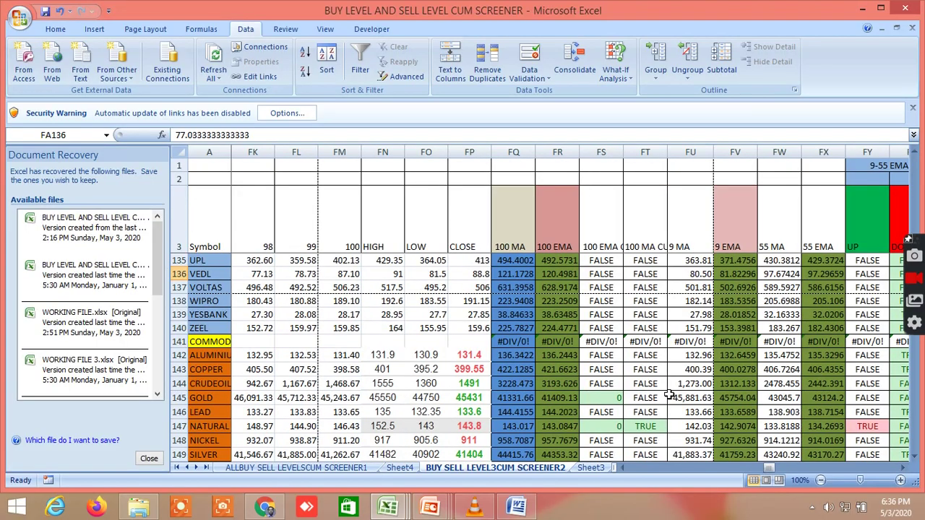
{"action": "scroll", "coordinate": [653, 342], "scroll_direction": "up", "scroll_amount": 1}
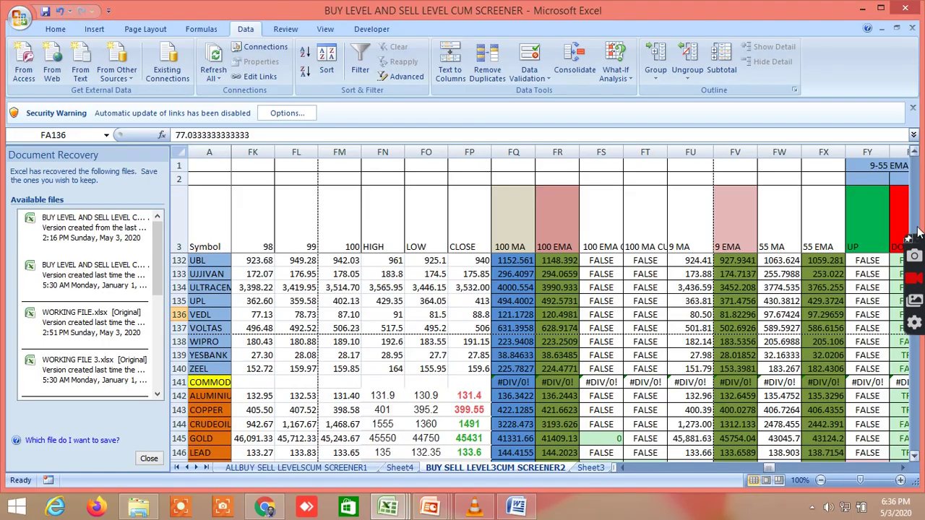
{"action": "left_click_drag", "start_coordinate": [914, 154], "coordinate": [914, 154]}
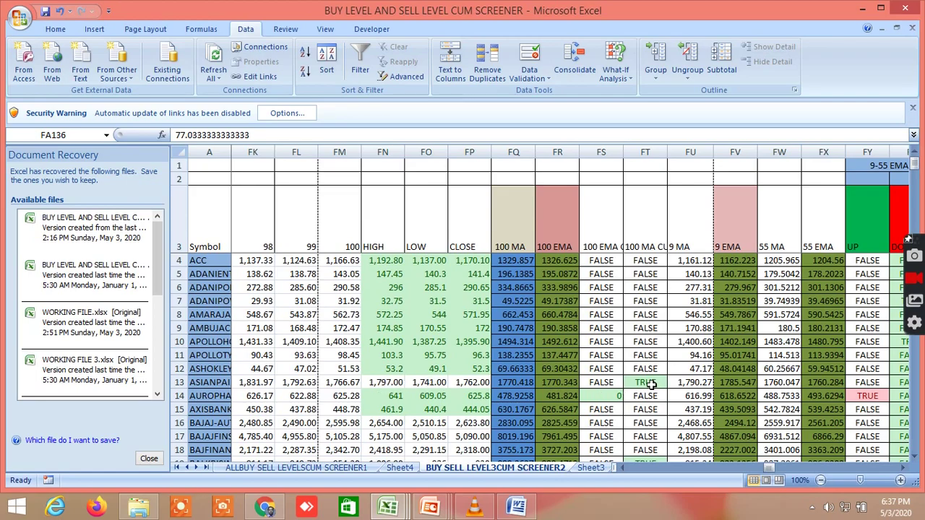
- Inspect the 100 MA crossover formulas for ASIANPAINT and BALKRISIND
{"action": "left_click", "coordinate": [650, 384]}
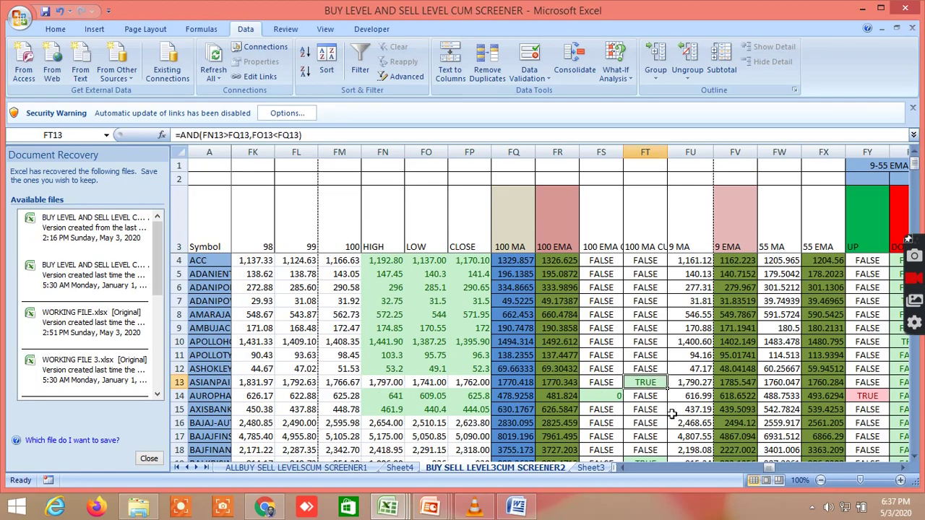
{"action": "scroll", "coordinate": [669, 412], "scroll_direction": "down", "scroll_amount": 1}
{"action": "right_click", "coordinate": [669, 413]}
{"action": "key", "text": "Escape"}
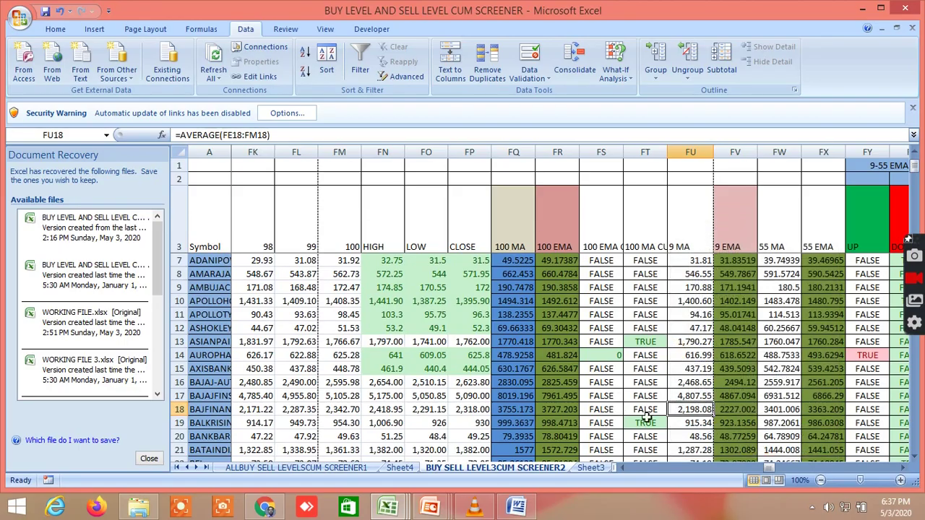
{"action": "left_click", "coordinate": [651, 425]}
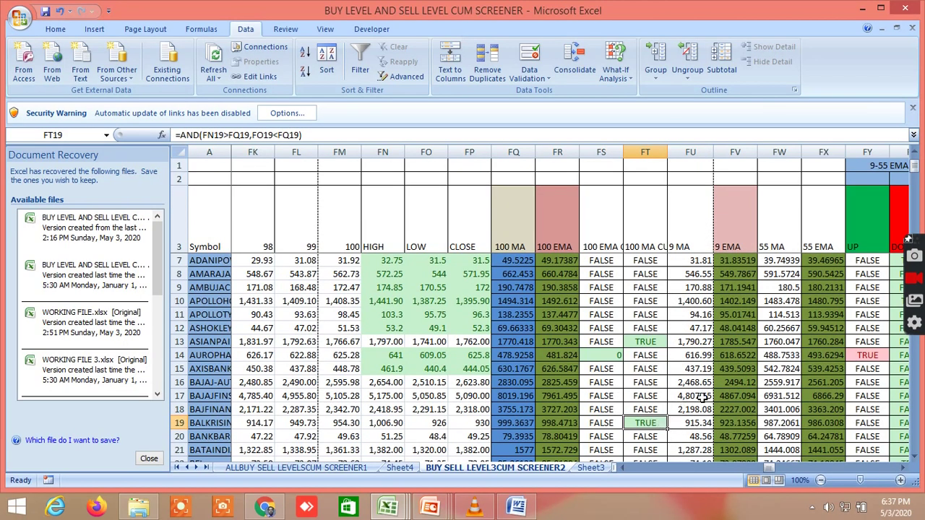
- Continue down the 100 MA crossover column and inspect the formulas for CESC, ESCORTS and HEROMOTOCO
{"action": "scroll", "coordinate": [701, 396], "scroll_direction": "down", "scroll_amount": 3}
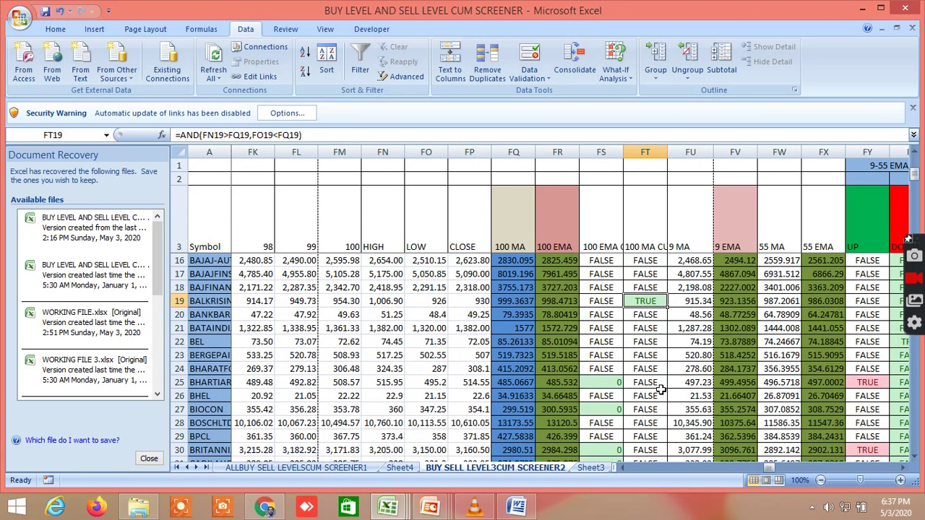
{"action": "scroll", "coordinate": [661, 390], "scroll_direction": "down", "scroll_amount": 2}
{"action": "left_click", "coordinate": [648, 423]}
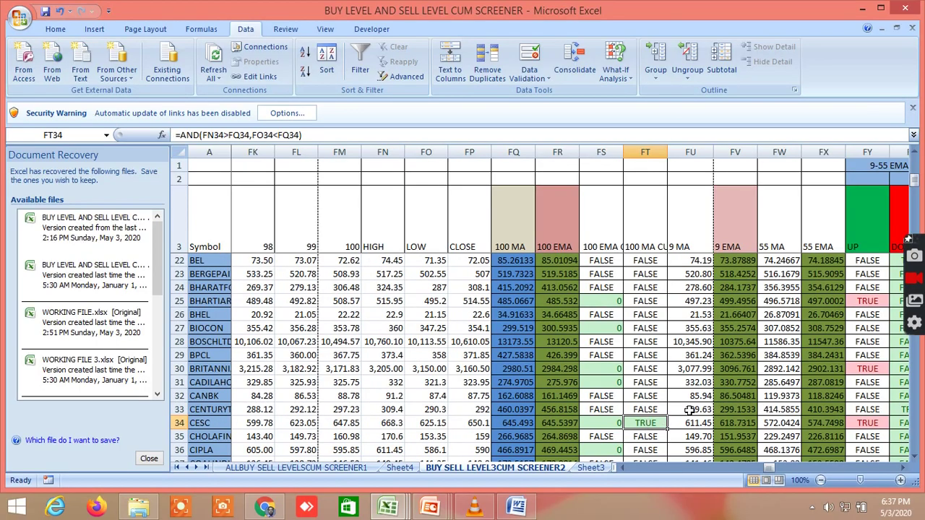
{"action": "scroll", "coordinate": [690, 409], "scroll_direction": "down", "scroll_amount": 3}
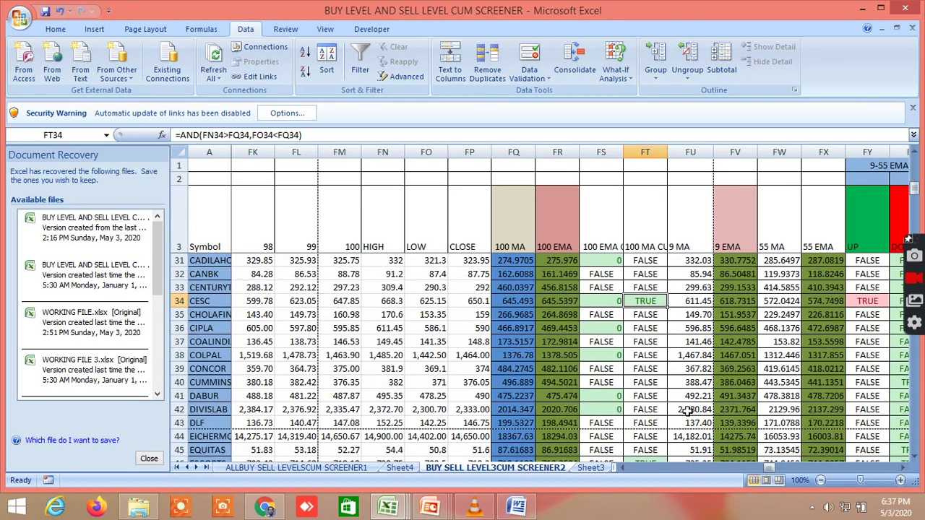
{"action": "scroll", "coordinate": [688, 409], "scroll_direction": "down", "scroll_amount": 2}
{"action": "left_click", "coordinate": [655, 385]}
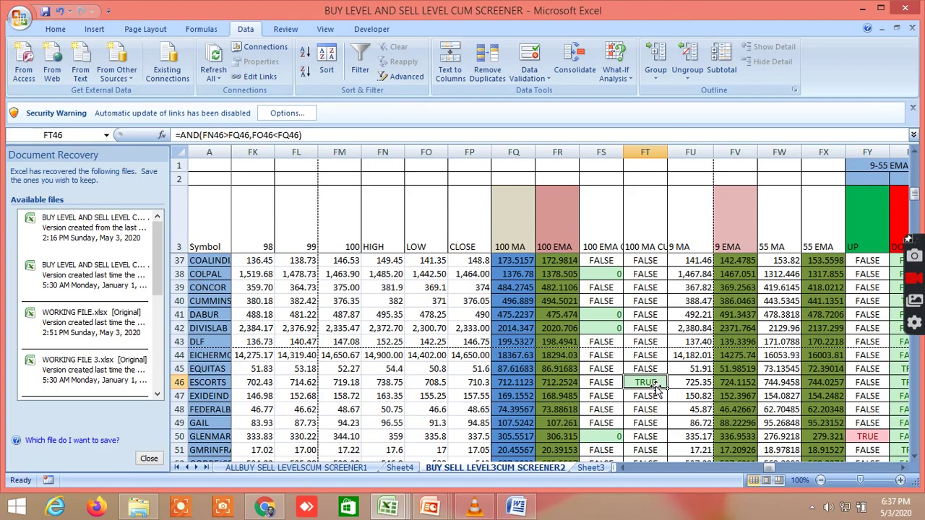
{"action": "scroll", "coordinate": [679, 427], "scroll_direction": "down", "scroll_amount": 2}
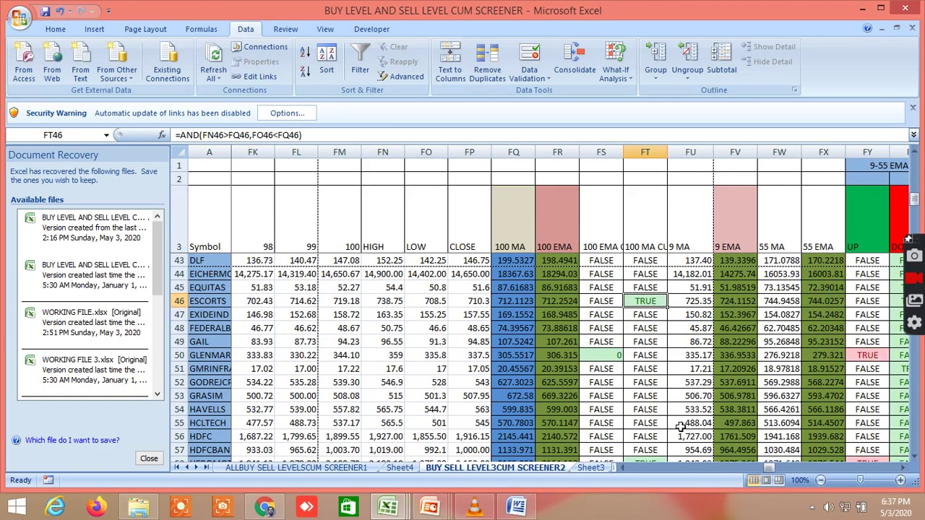
{"action": "scroll", "coordinate": [680, 427], "scroll_direction": "down", "scroll_amount": 2}
{"action": "left_click", "coordinate": [650, 383]}
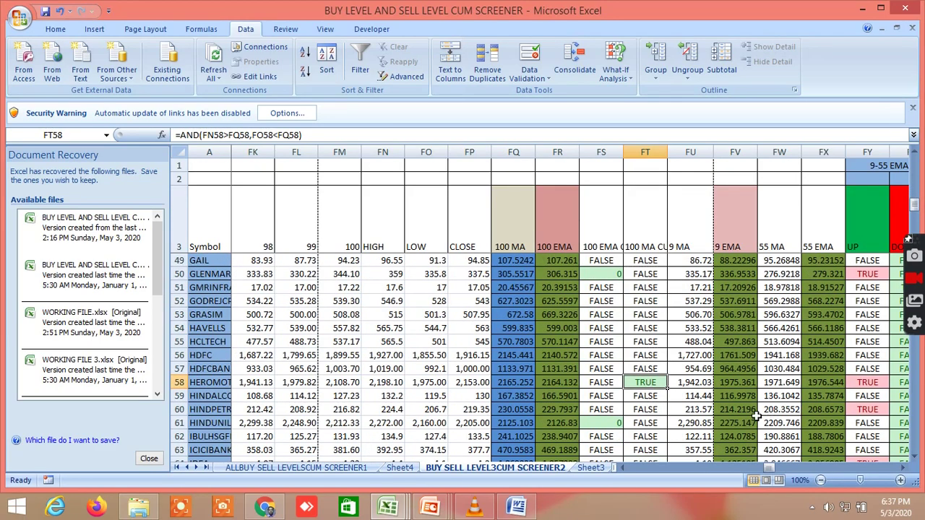
- Open the ARBRITRAGE sheet and review the spot versus future closes, BASIS, BASIS% and STDEV for all stocks down to ZEEL
{"action": "left_click", "coordinate": [604, 468]}
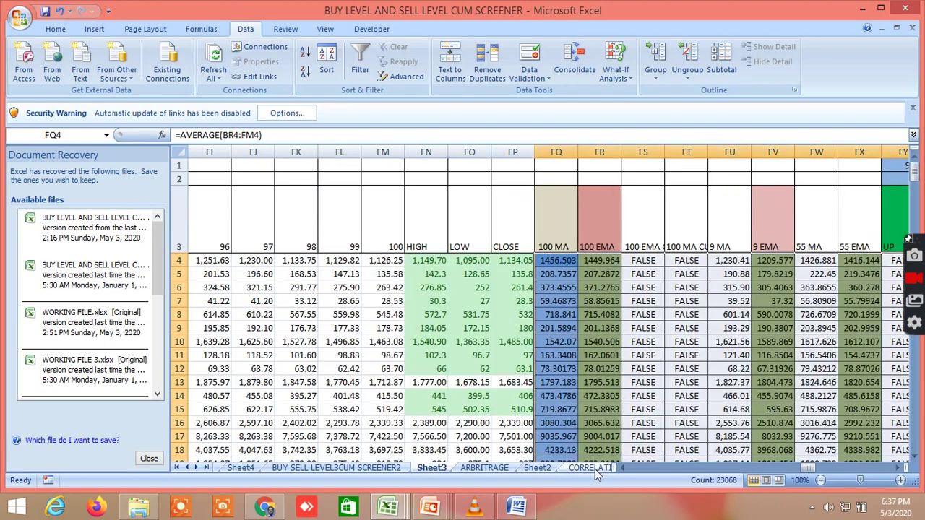
{"action": "left_click", "coordinate": [500, 469]}
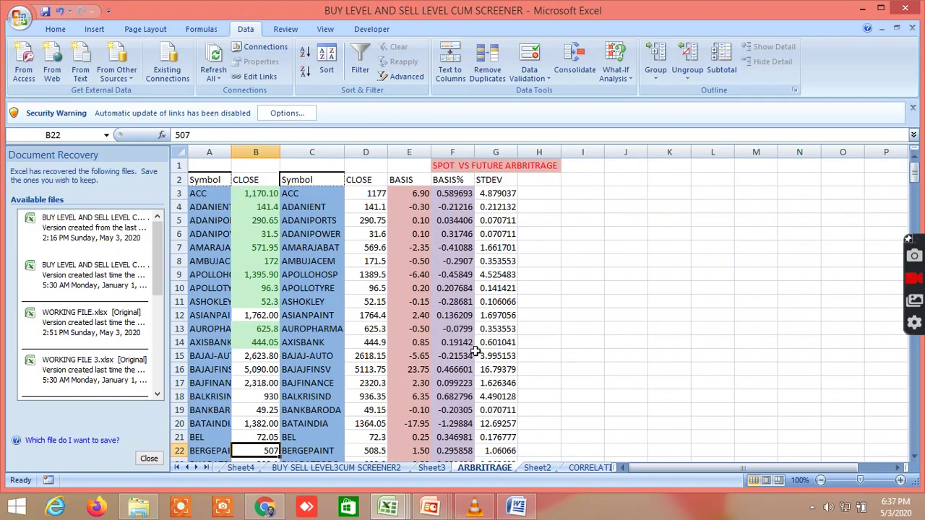
{"action": "scroll", "coordinate": [477, 333], "scroll_direction": "down", "scroll_amount": 3}
{"action": "scroll", "coordinate": [480, 328], "scroll_direction": "down", "scroll_amount": 8}
{"action": "scroll", "coordinate": [482, 329], "scroll_direction": "down", "scroll_amount": 4}
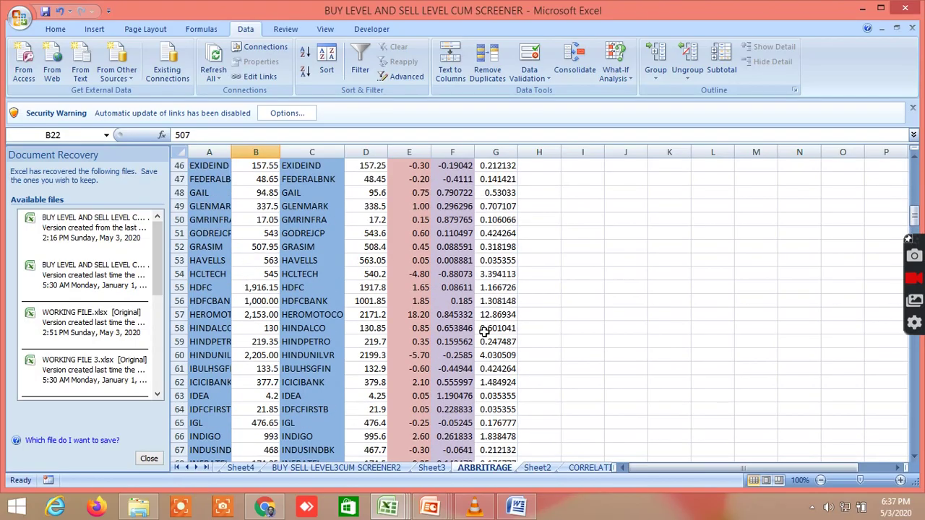
{"action": "scroll", "coordinate": [484, 330], "scroll_direction": "down", "scroll_amount": 6}
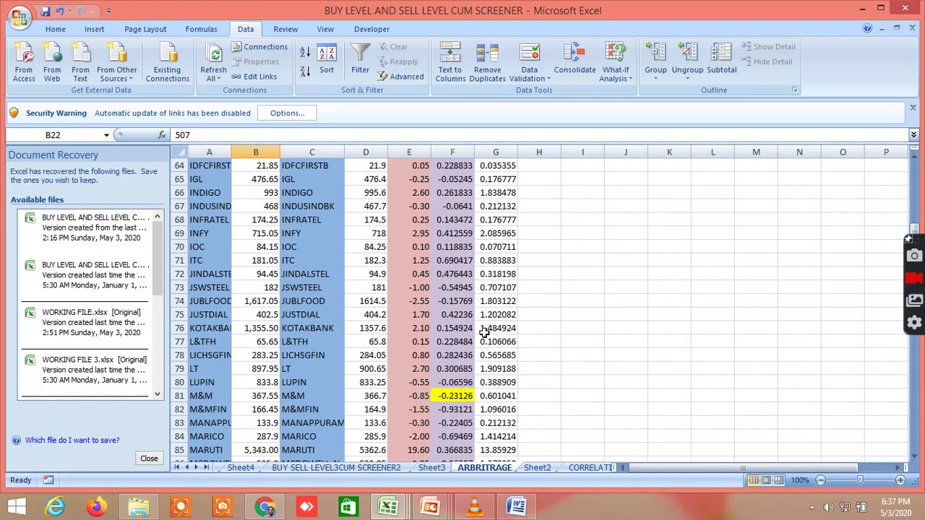
{"action": "scroll", "coordinate": [484, 331], "scroll_direction": "down", "scroll_amount": 3}
{"action": "scroll", "coordinate": [484, 332], "scroll_direction": "down", "scroll_amount": 4}
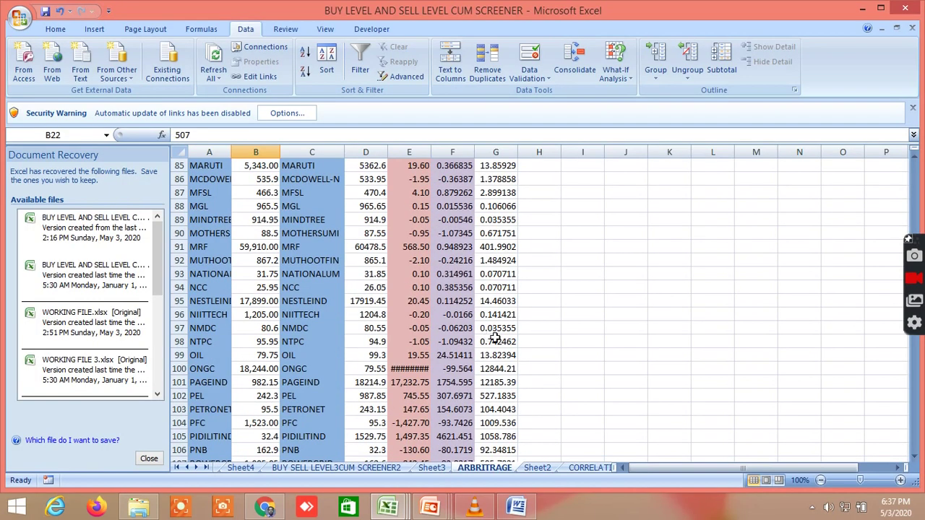
{"action": "scroll", "coordinate": [502, 343], "scroll_direction": "down", "scroll_amount": 5}
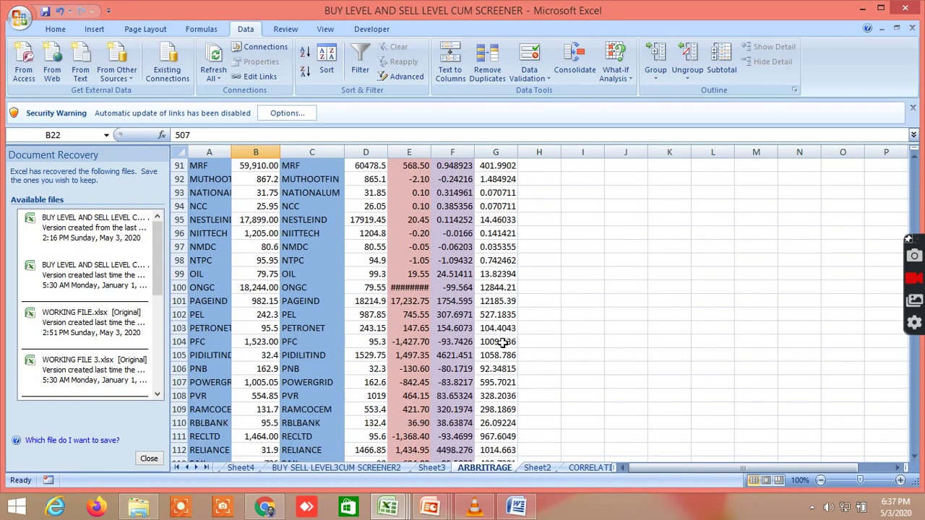
{"action": "scroll", "coordinate": [502, 342], "scroll_direction": "down", "scroll_amount": 3}
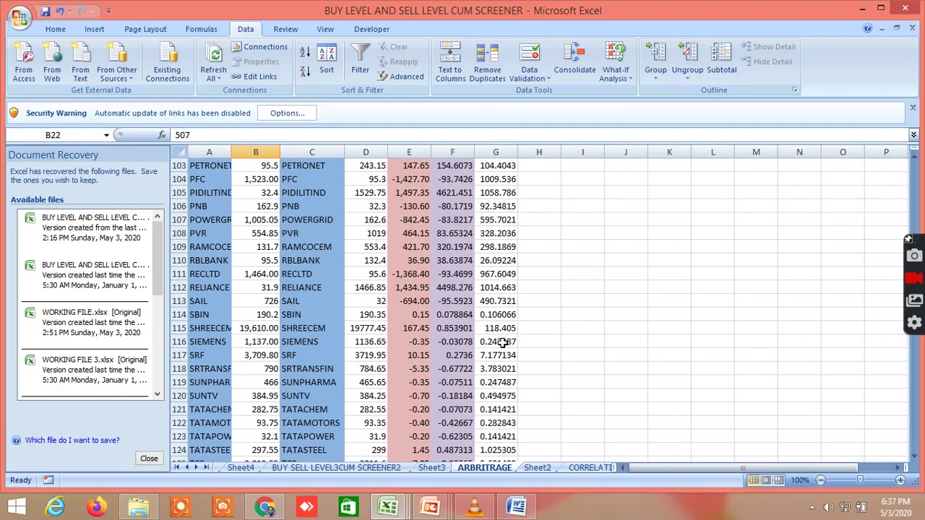
{"action": "scroll", "coordinate": [502, 342], "scroll_direction": "down", "scroll_amount": 4}
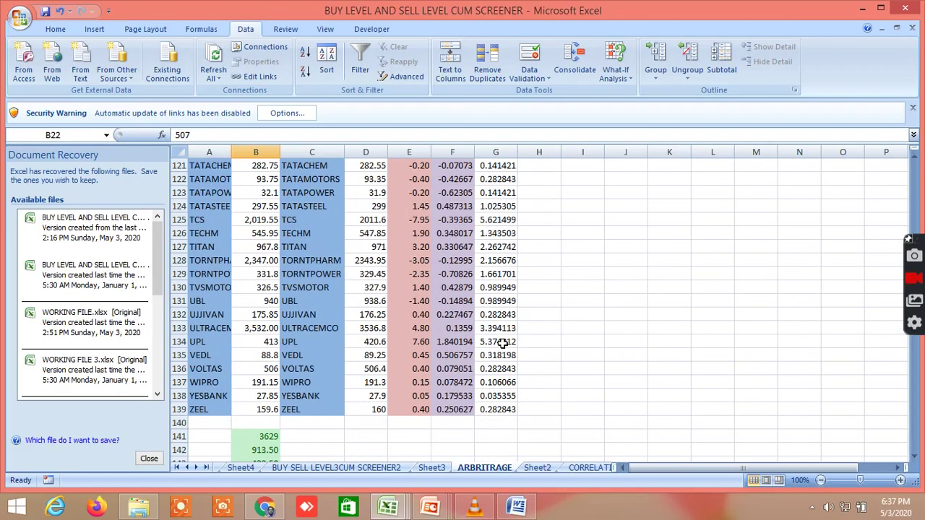
{"action": "scroll", "coordinate": [502, 343], "scroll_direction": "up", "scroll_amount": 1}
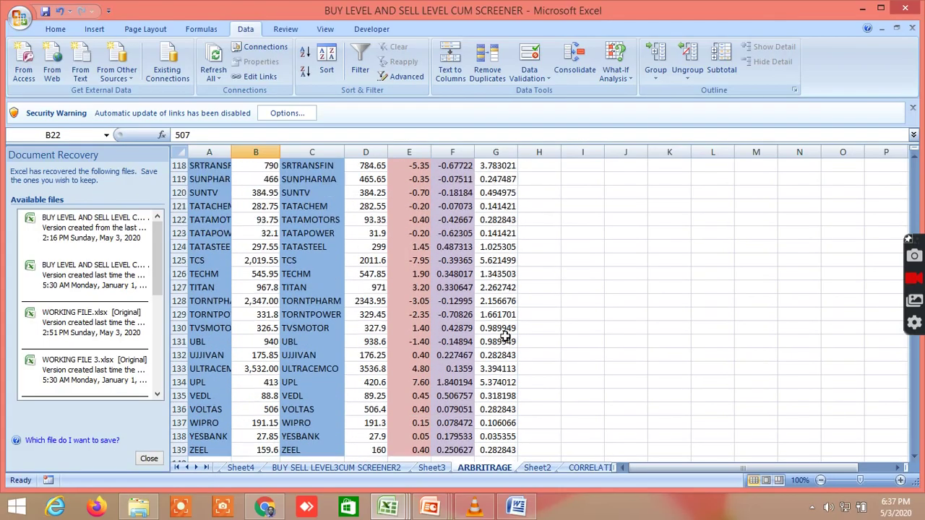
- Open the CORRELATION PAIR TRADING sheet and bring up the pair names with their price-change and buy/sell signal columns
{"action": "left_click", "coordinate": [589, 467]}
{"action": "scroll", "coordinate": [600, 383], "scroll_direction": "up", "scroll_amount": 3}
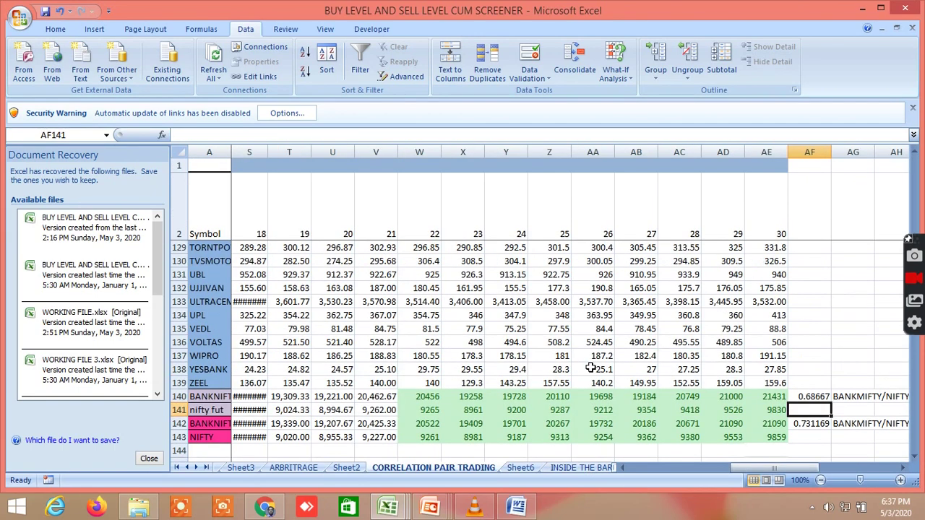
{"action": "left_click_drag", "start_coordinate": [752, 469], "coordinate": [829, 470]}
{"action": "scroll", "coordinate": [473, 338], "scroll_direction": "up", "scroll_amount": 1}
{"action": "scroll", "coordinate": [473, 338], "scroll_direction": "up", "scroll_amount": 4}
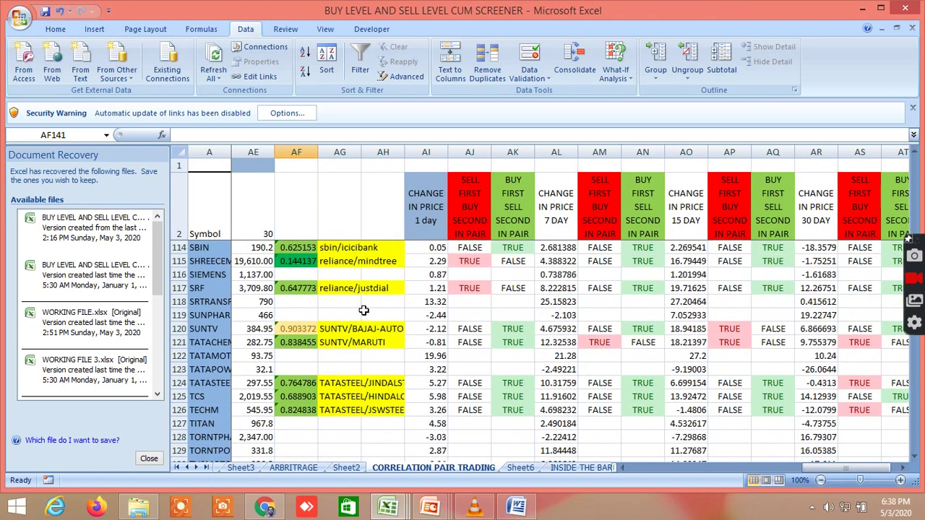
- Review the correlation pairs and their 1, 7, 15 and 30 day signals from the reliance pairs up past the NESTLEIND row
{"action": "scroll", "coordinate": [364, 310], "scroll_direction": "up", "scroll_amount": 1}
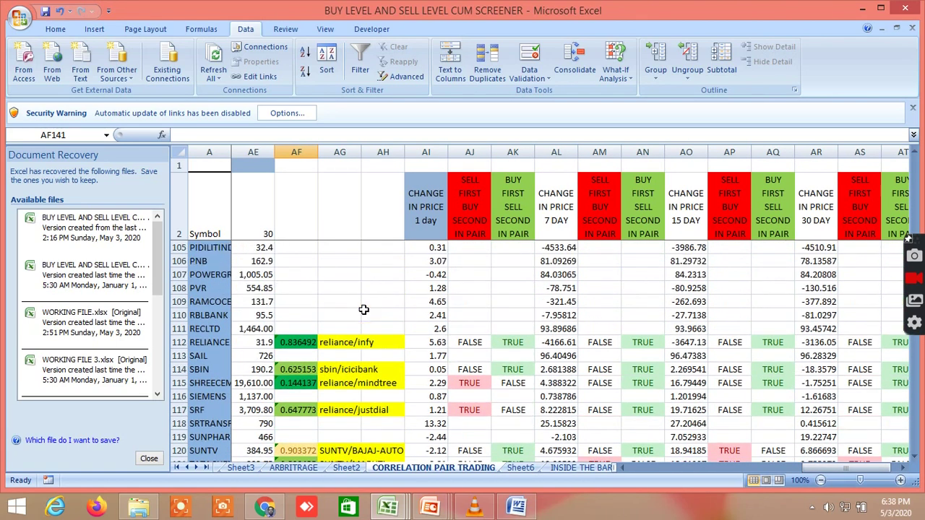
{"action": "scroll", "coordinate": [363, 310], "scroll_direction": "up", "scroll_amount": 2}
{"action": "scroll", "coordinate": [362, 302], "scroll_direction": "up", "scroll_amount": 1}
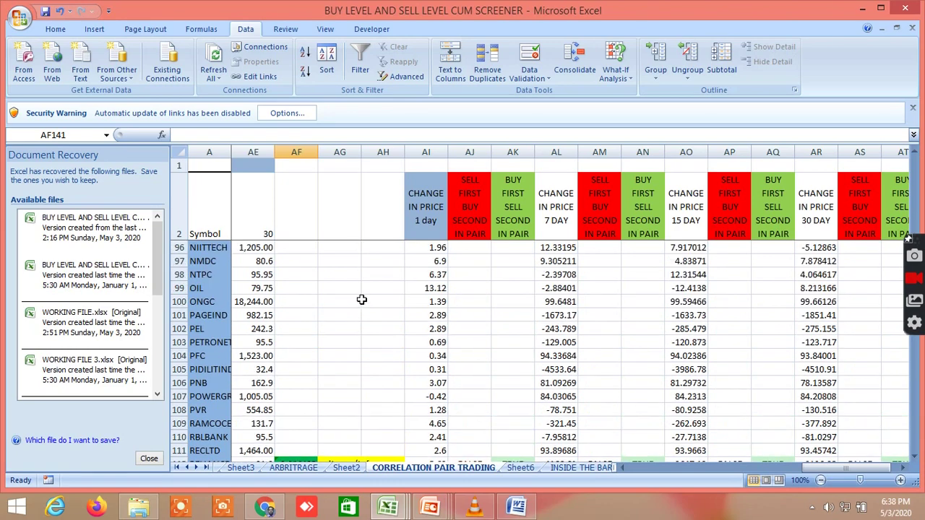
{"action": "scroll", "coordinate": [361, 299], "scroll_direction": "up", "scroll_amount": 2}
{"action": "scroll", "coordinate": [362, 294], "scroll_direction": "down", "scroll_amount": 1}
{"action": "scroll", "coordinate": [361, 294], "scroll_direction": "up", "scroll_amount": 4}
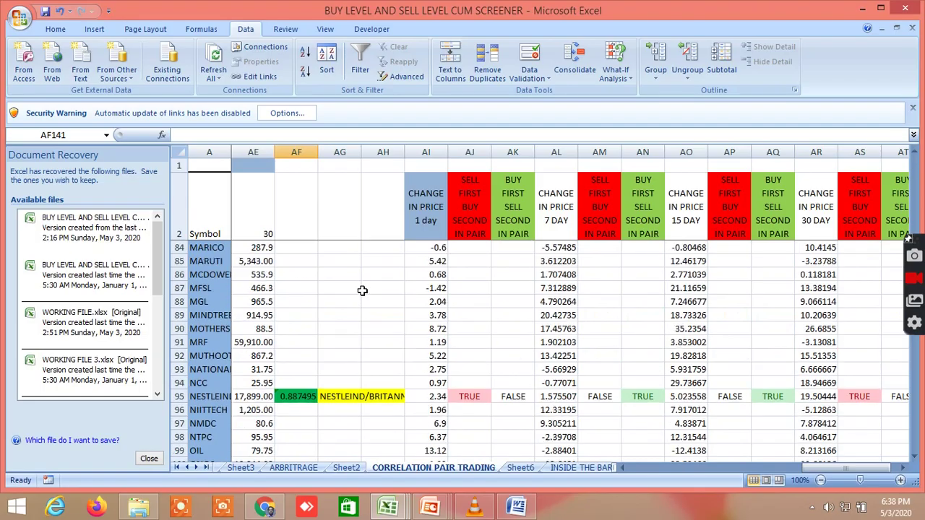
{"action": "scroll", "coordinate": [362, 291], "scroll_direction": "up", "scroll_amount": 2}
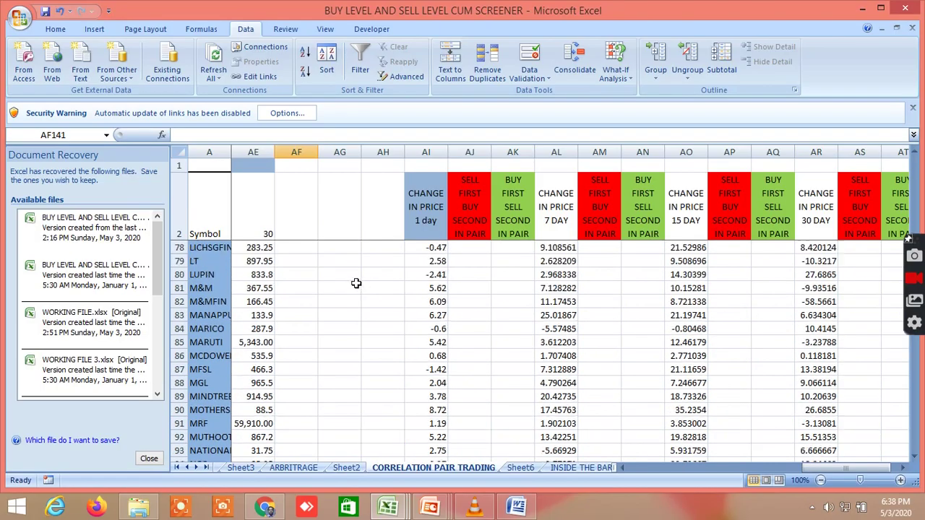
- Review the correlation pairs and their buy/sell signals from the LICHSGFIN row up to the ACC row
{"action": "right_click", "coordinate": [359, 288]}
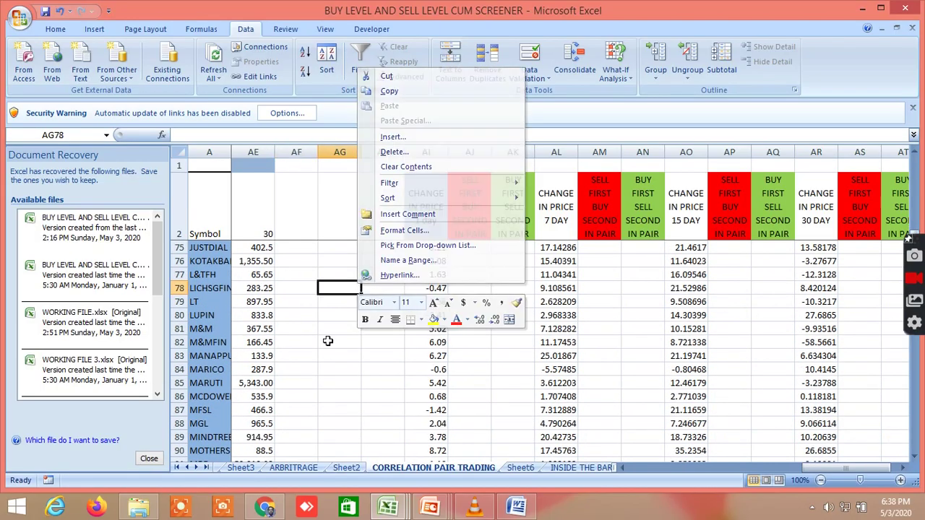
{"action": "scroll", "coordinate": [354, 313], "scroll_direction": "up", "scroll_amount": 3}
{"action": "scroll", "coordinate": [361, 312], "scroll_direction": "up", "scroll_amount": 2}
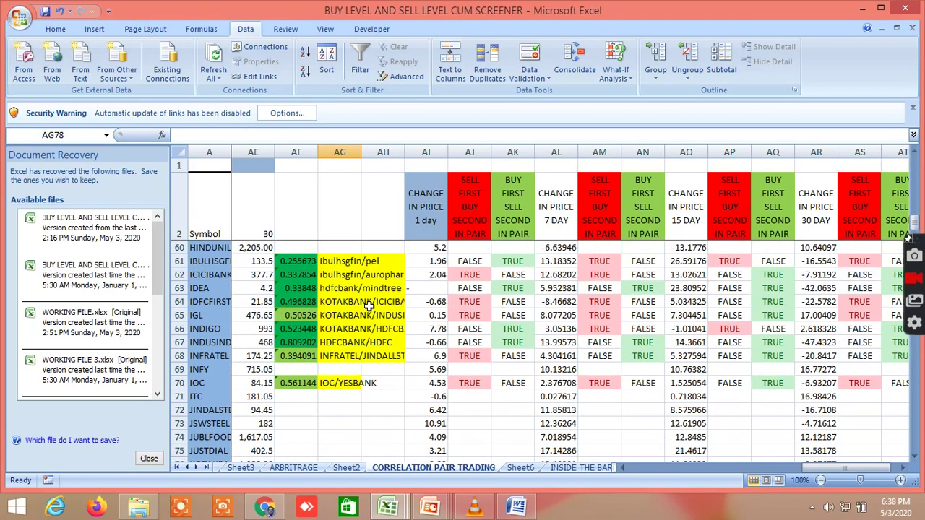
{"action": "scroll", "coordinate": [368, 288], "scroll_direction": "up", "scroll_amount": 1}
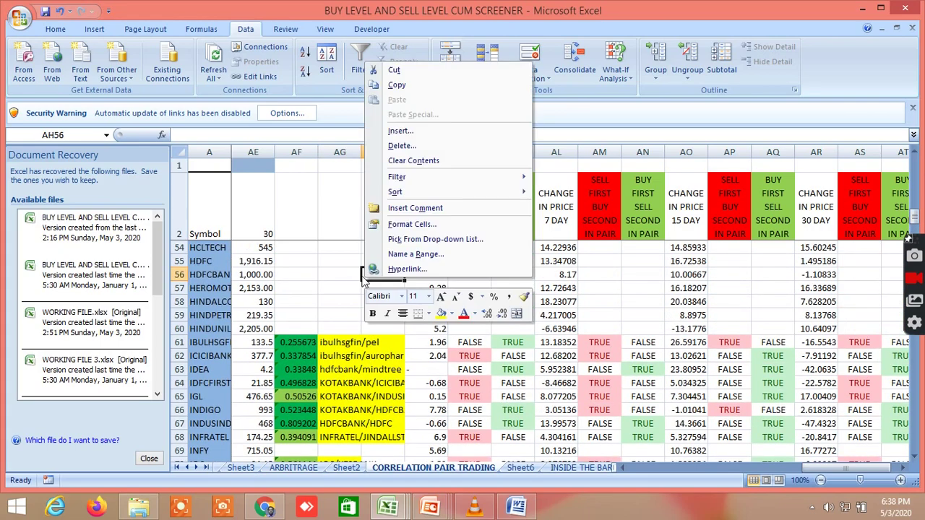
{"action": "key", "text": "Escape"}
{"action": "left_click_drag", "start_coordinate": [916, 219], "coordinate": [917, 158]}
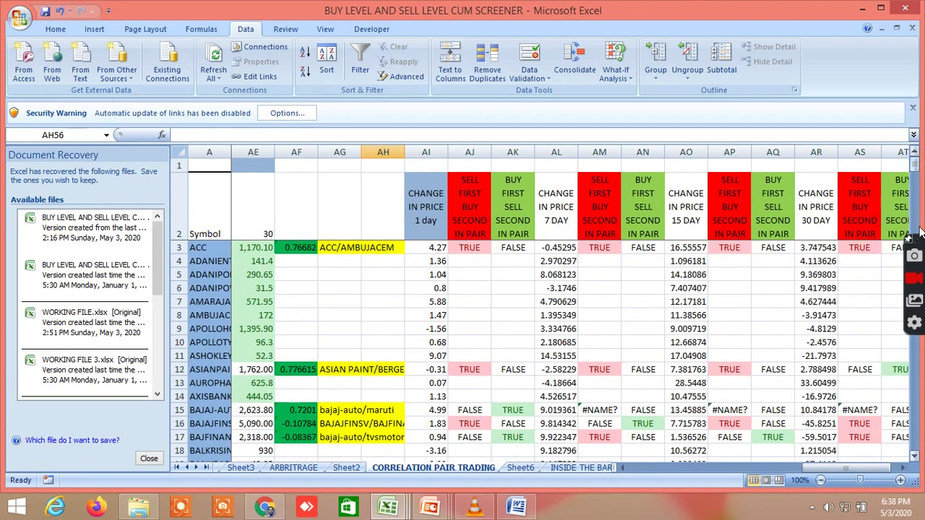
- Review the correlation pairs and their 1, 7, 15 and 30 day signals from the ACC row down to the NIFTY row
{"action": "mouse_move", "coordinate": [861, 471]}
{"action": "left_mouse_down"}
{"action": "mouse_move", "coordinate": [879, 474]}
{"action": "mouse_move", "coordinate": [860, 473]}
{"action": "left_mouse_up"}
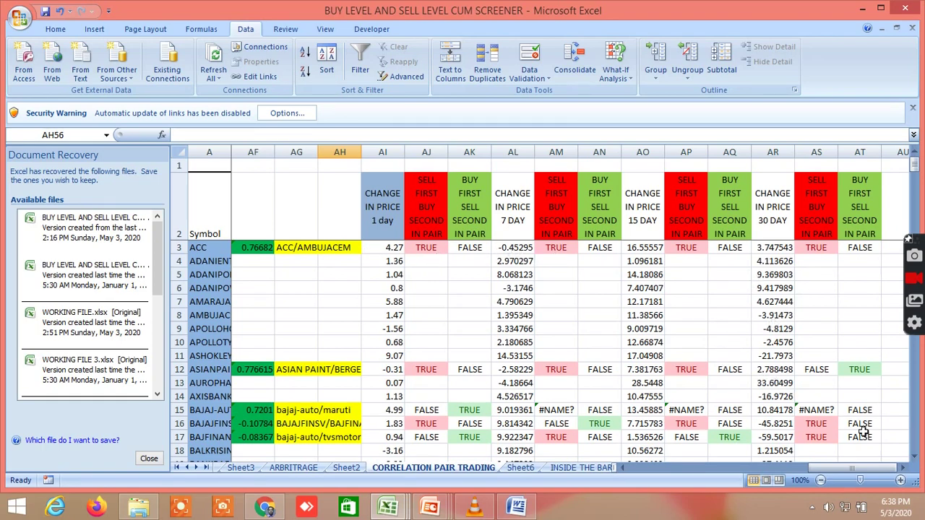
{"action": "left_click", "coordinate": [914, 456]}
{"action": "left_click_drag", "start_coordinate": [914, 460], "coordinate": [915, 459]}
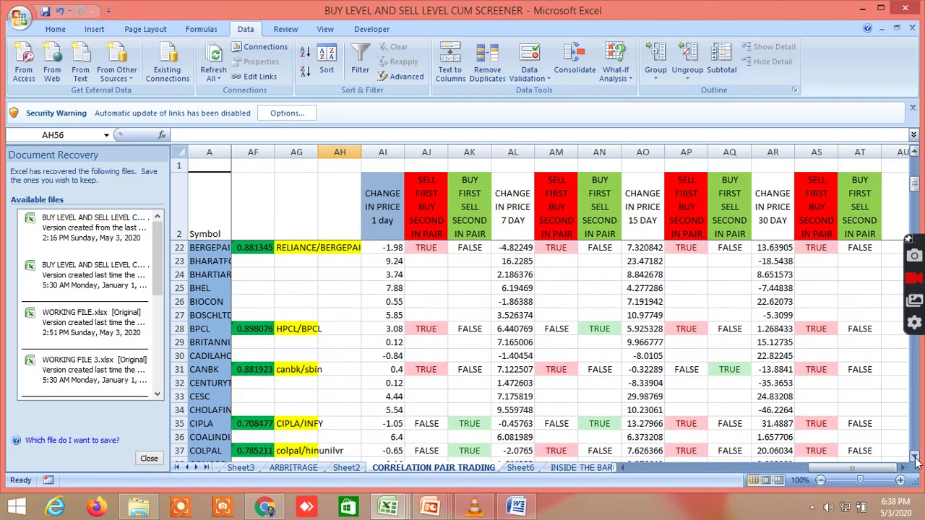
{"action": "left_click", "coordinate": [914, 460]}
{"action": "left_click", "coordinate": [915, 460]}
{"action": "left_click", "coordinate": [915, 460]}
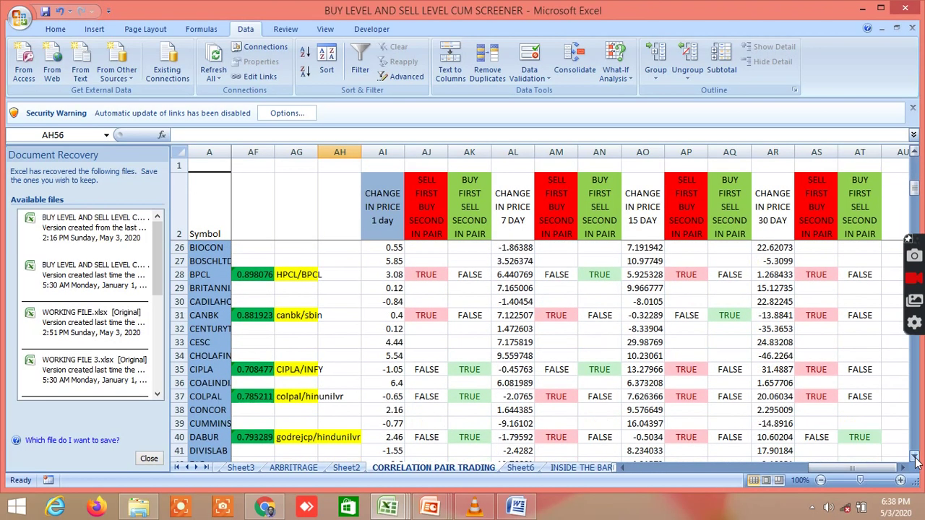
{"action": "left_click", "coordinate": [915, 459]}
{"action": "left_click_drag", "start_coordinate": [915, 459], "coordinate": [914, 462]}
{"action": "left_click", "coordinate": [914, 460]}
{"action": "left_click", "coordinate": [914, 459]}
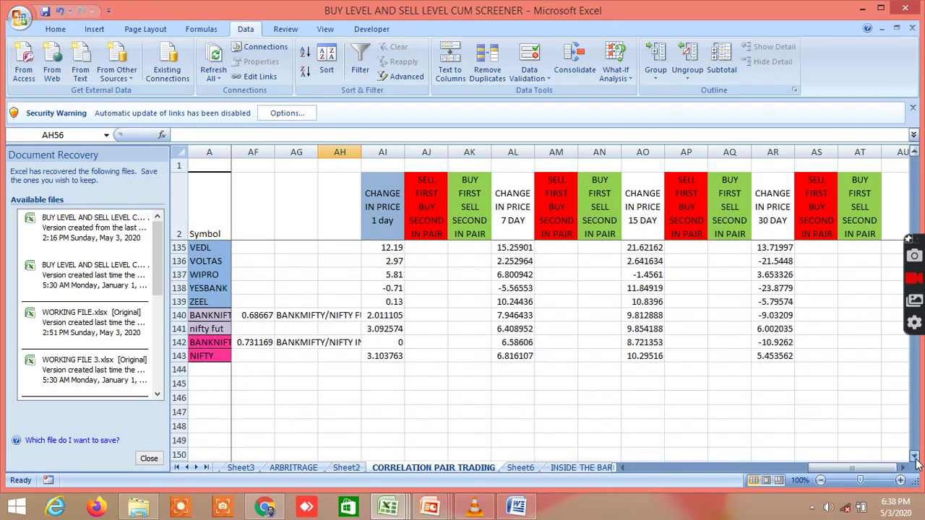
- Show the INSIDE THE BAR WITH NR7 sheet and open the CANDLESTICK DYNAMIC GANN FIBONACCI PROBABILITY workbook from DATA (E:)
{"action": "left_click", "coordinate": [585, 467]}
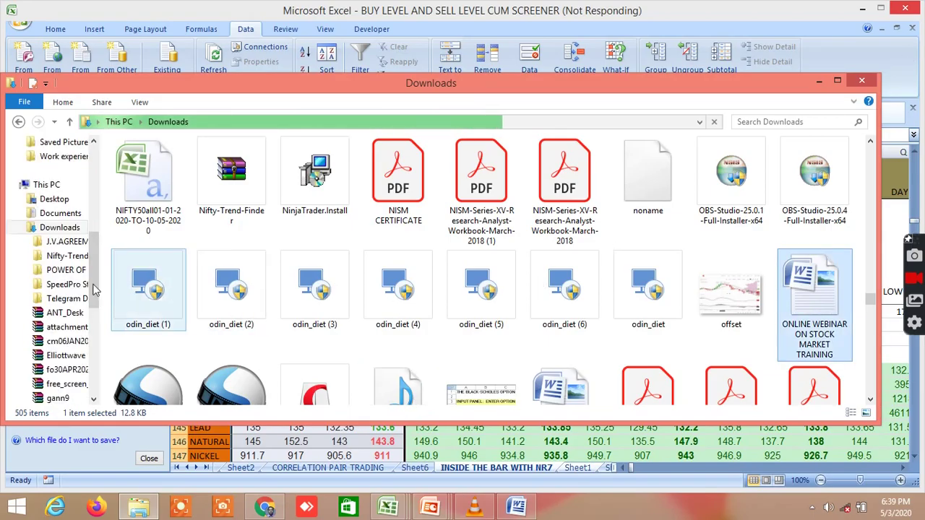
{"action": "scroll", "coordinate": [86, 387], "scroll_direction": "down", "scroll_amount": 10}
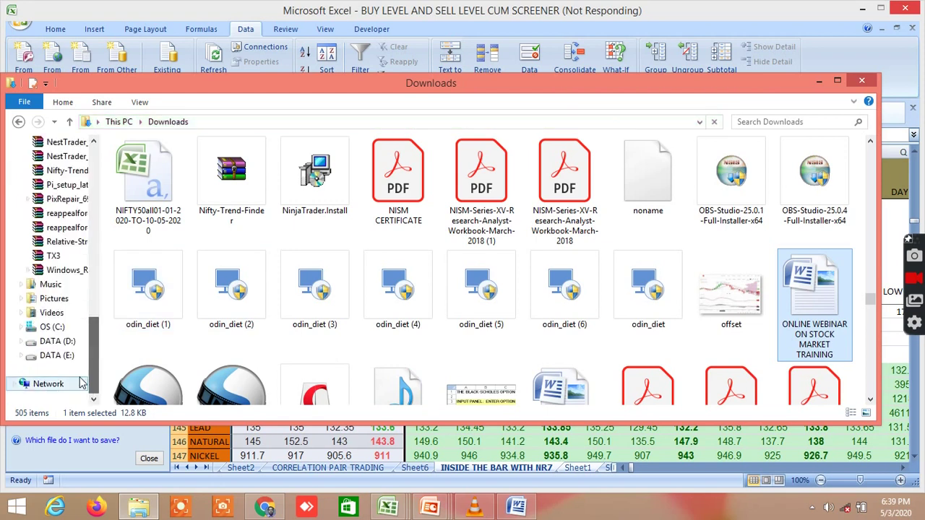
{"action": "left_click", "coordinate": [67, 357]}
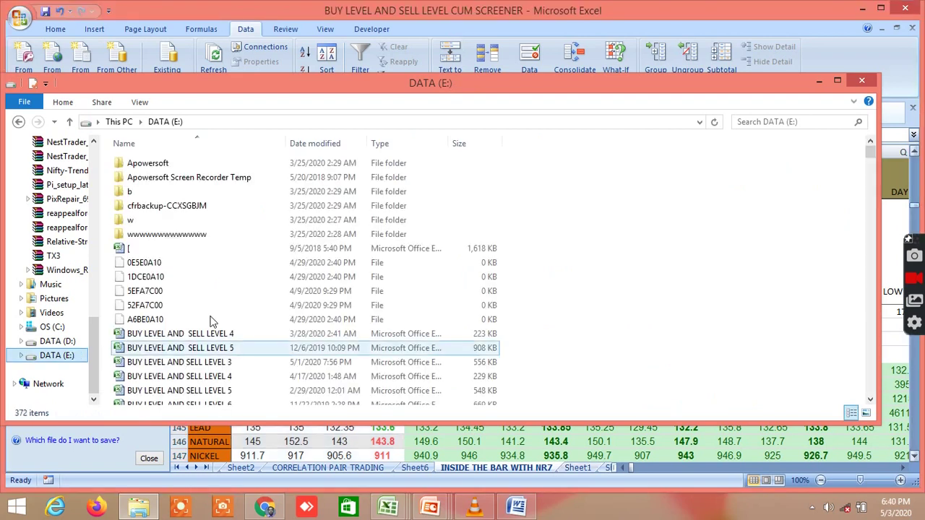
{"action": "left_click", "coordinate": [304, 336]}
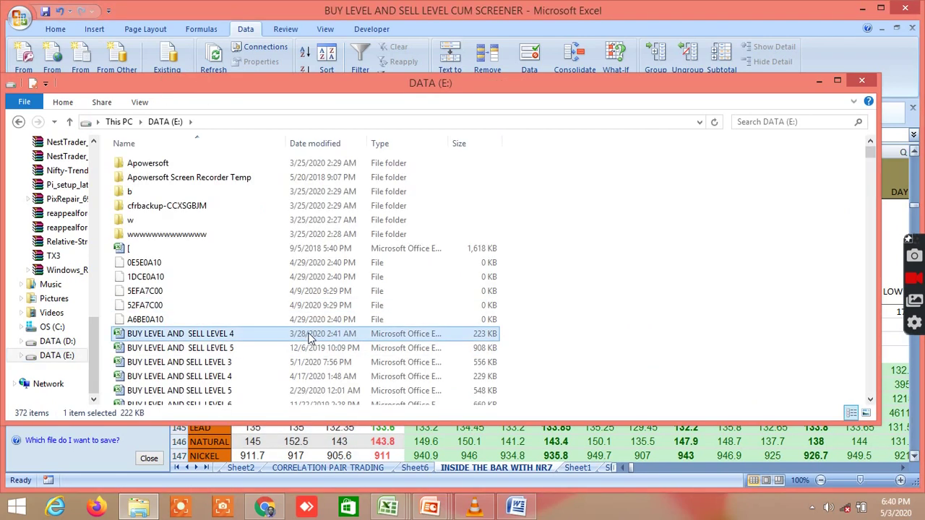
{"action": "key", "text": "c"}
{"action": "scroll", "coordinate": [310, 337], "scroll_direction": "up", "scroll_amount": 1}
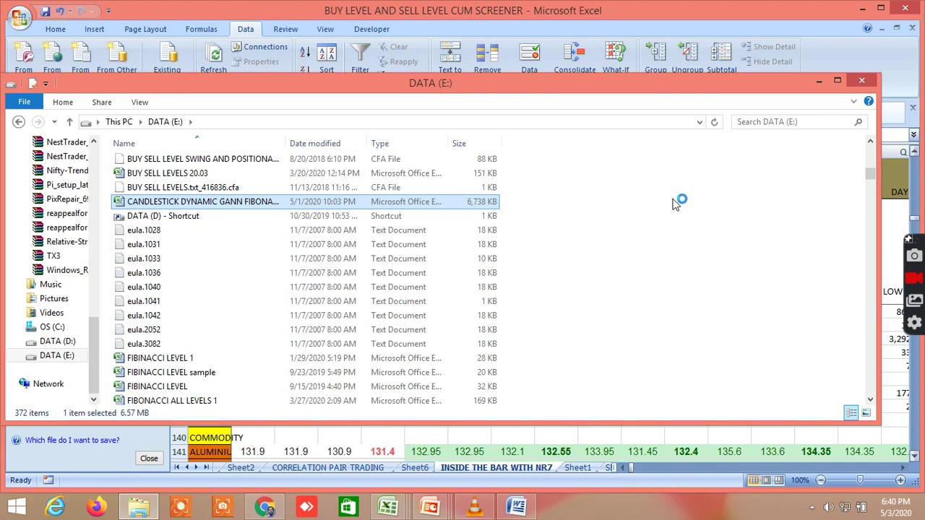
- Put the file explorer away and close the extra empty Excel window
{"action": "left_click", "coordinate": [820, 81]}
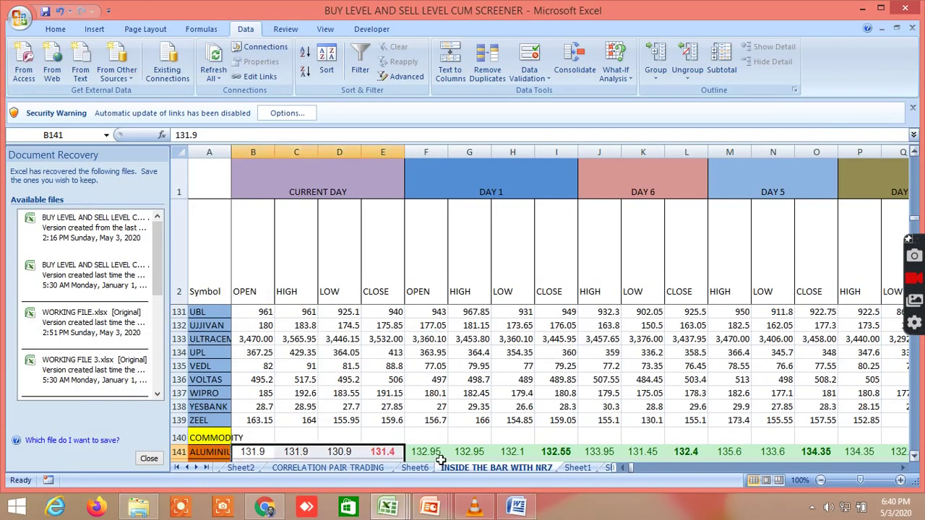
{"action": "left_click", "coordinate": [552, 253]}
{"action": "mouse_move", "coordinate": [396, 511]}
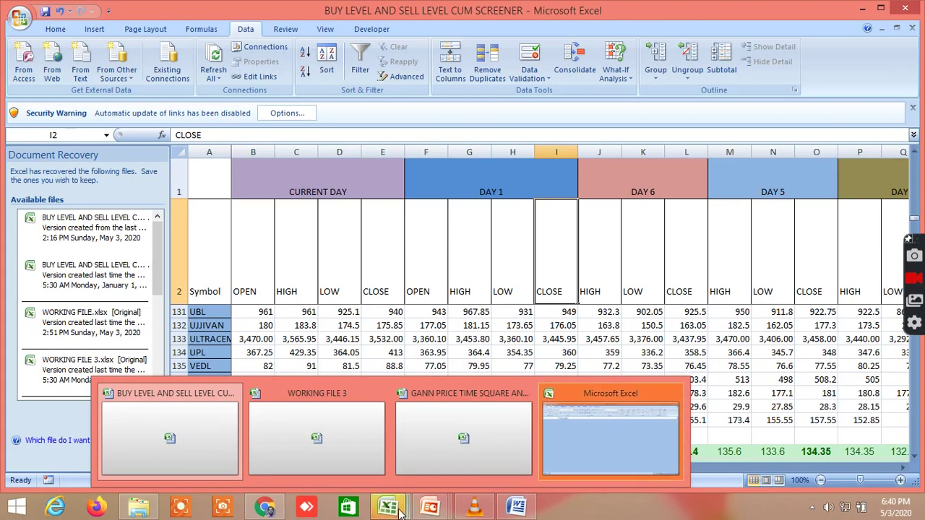
{"action": "left_click", "coordinate": [602, 432]}
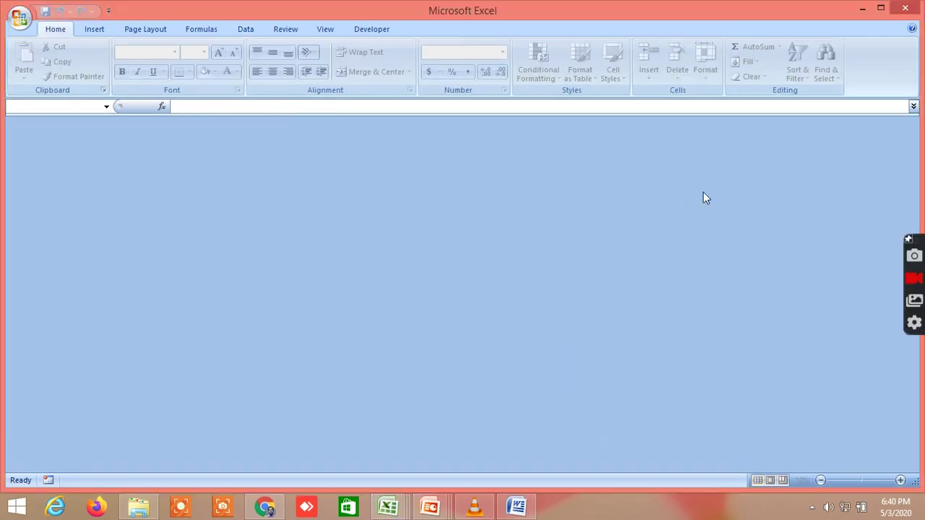
{"action": "left_click", "coordinate": [904, 8]}
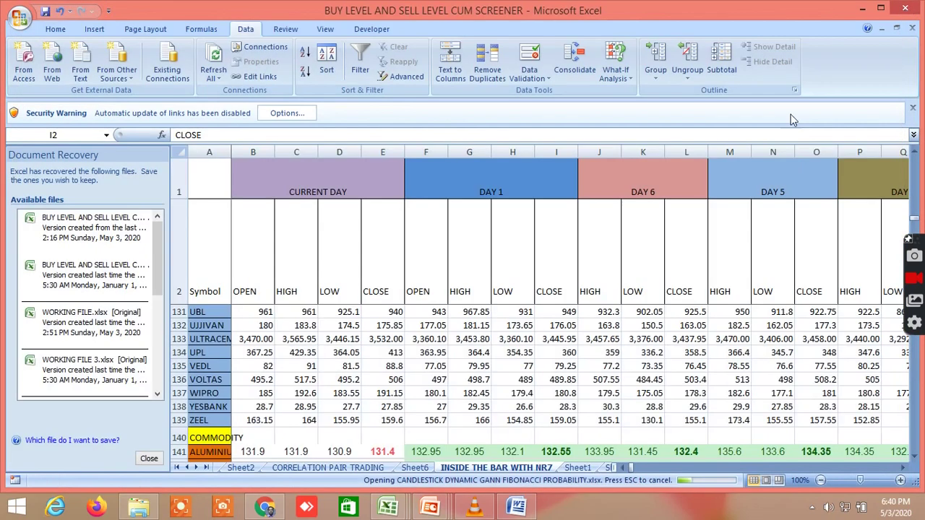
- Try to switch to the CANDLESTICK DYNAMIC GANN FIBONACCI PROBABILITY workbook among the open Excel windows
{"action": "left_click", "coordinate": [138, 507]}
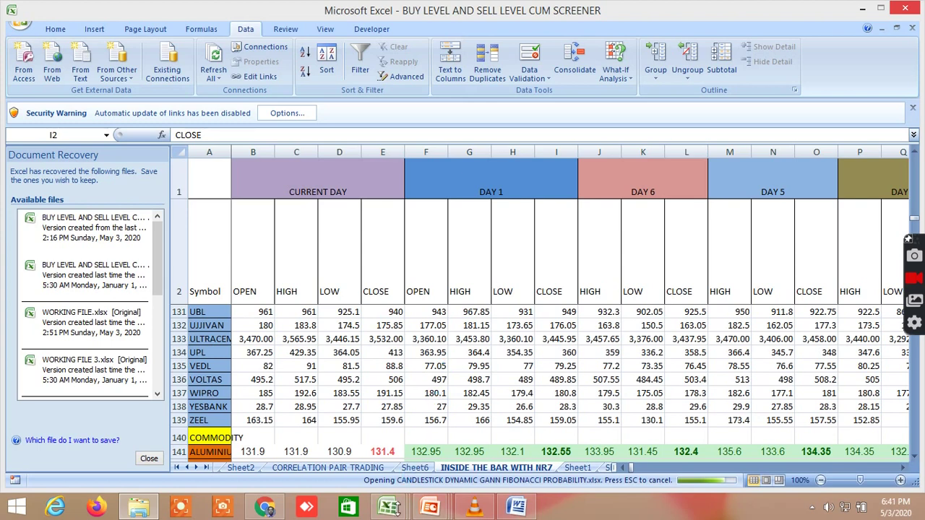
{"action": "mouse_move", "coordinate": [396, 513]}
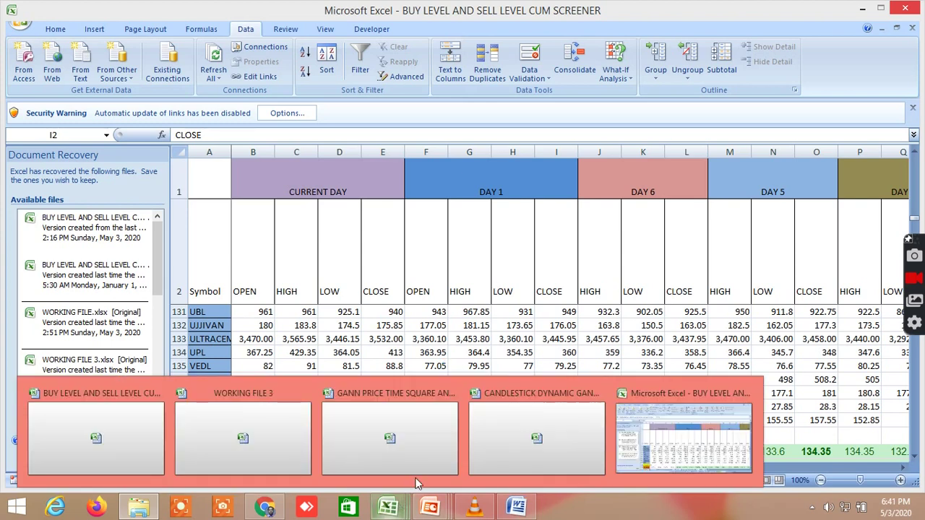
{"action": "left_click", "coordinate": [557, 437]}
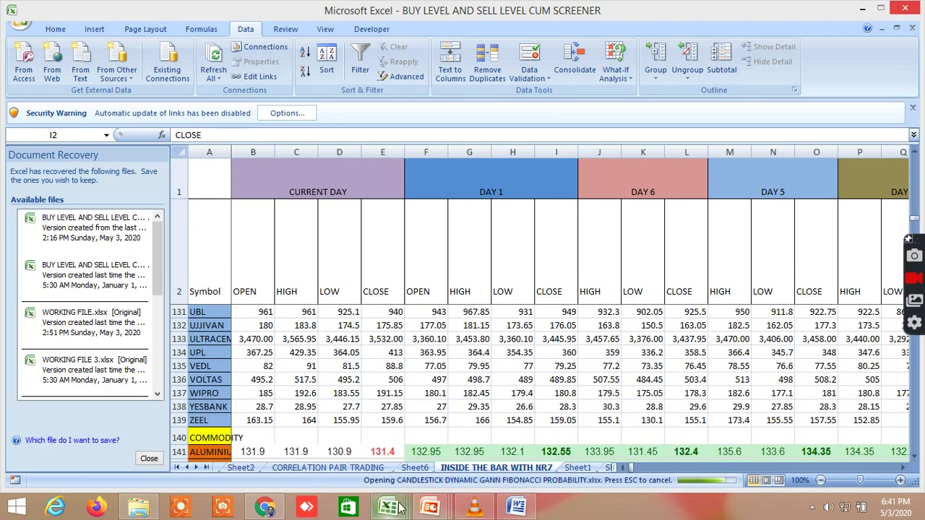
{"action": "mouse_move", "coordinate": [385, 509]}
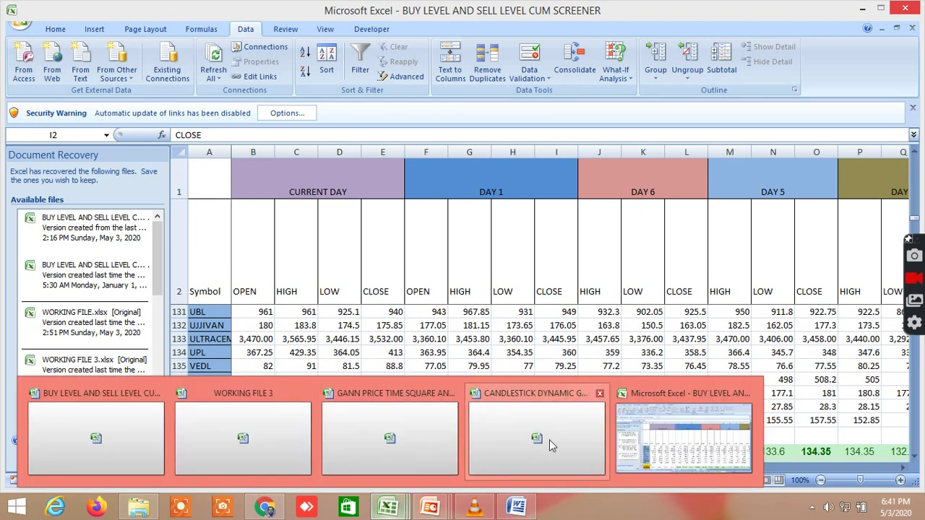
{"action": "left_click", "coordinate": [549, 441]}
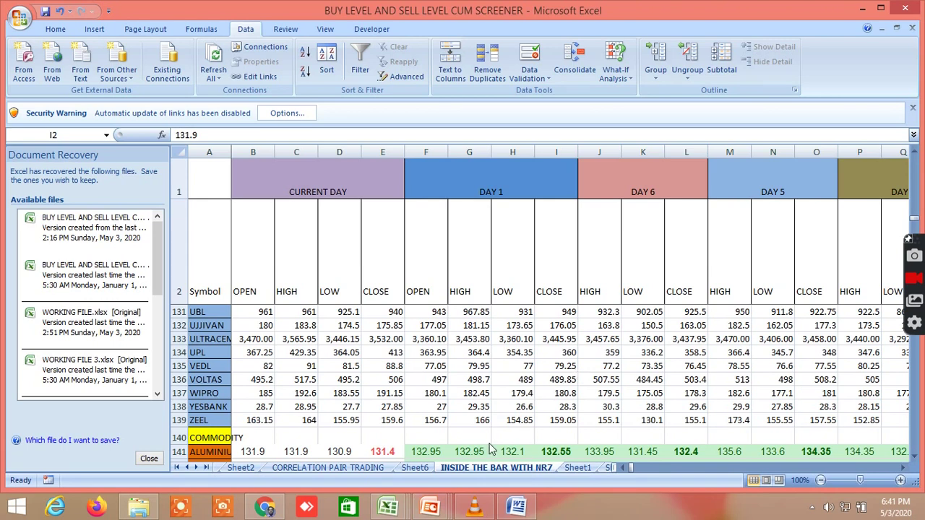
{"action": "mouse_move", "coordinate": [403, 504]}
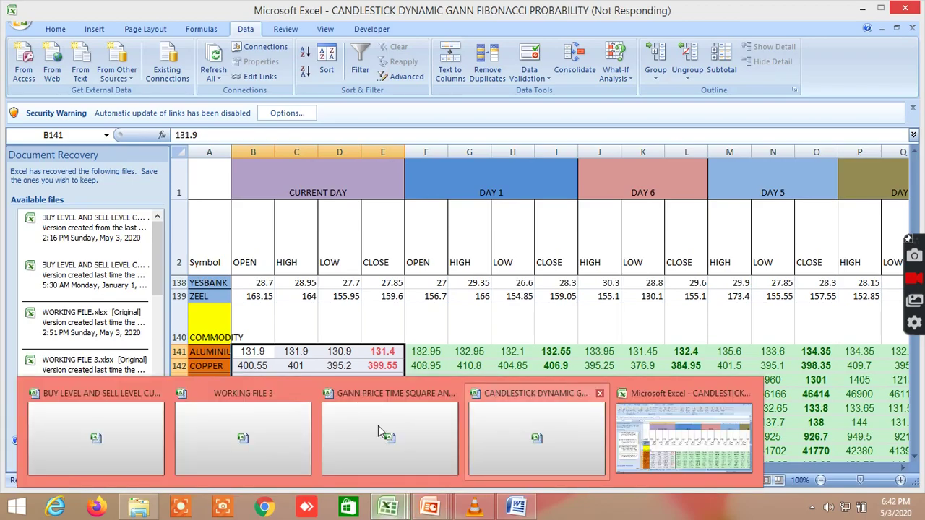
{"action": "left_click", "coordinate": [375, 426]}
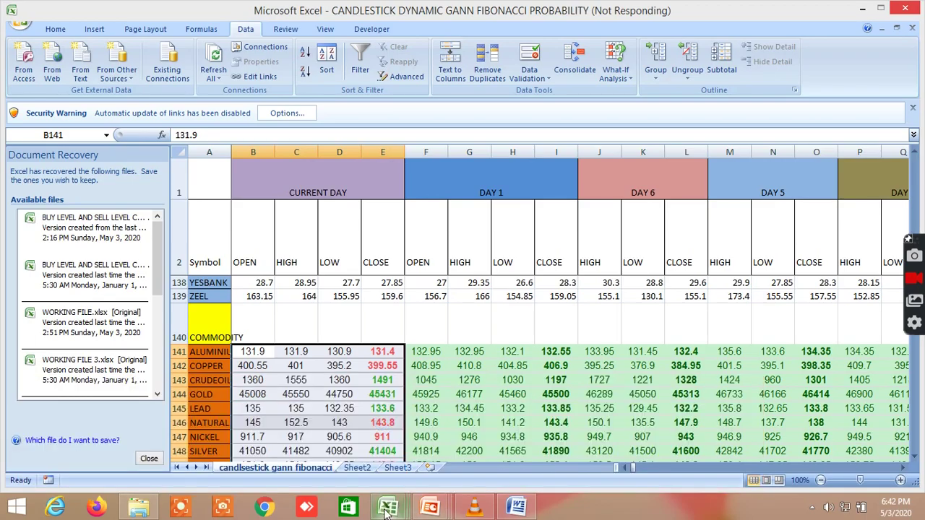
{"action": "mouse_move", "coordinate": [390, 510]}
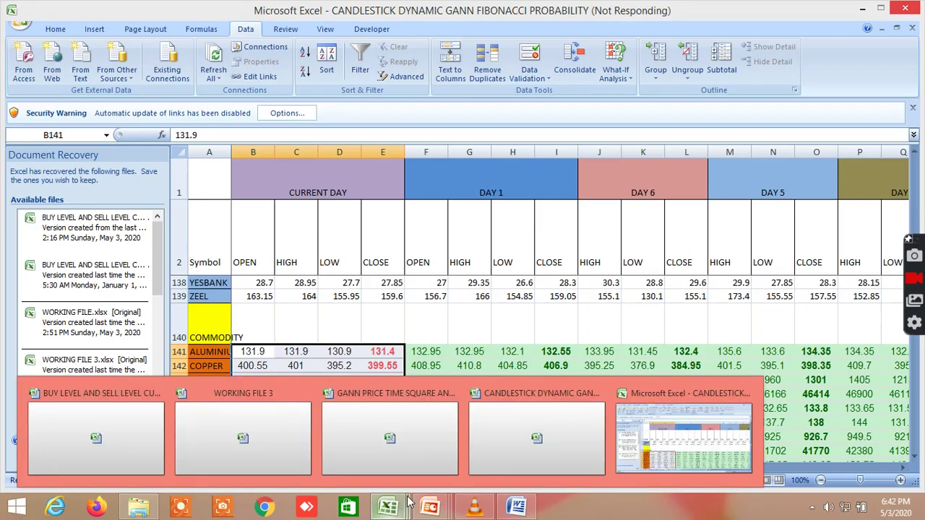
{"action": "left_click", "coordinate": [557, 445]}
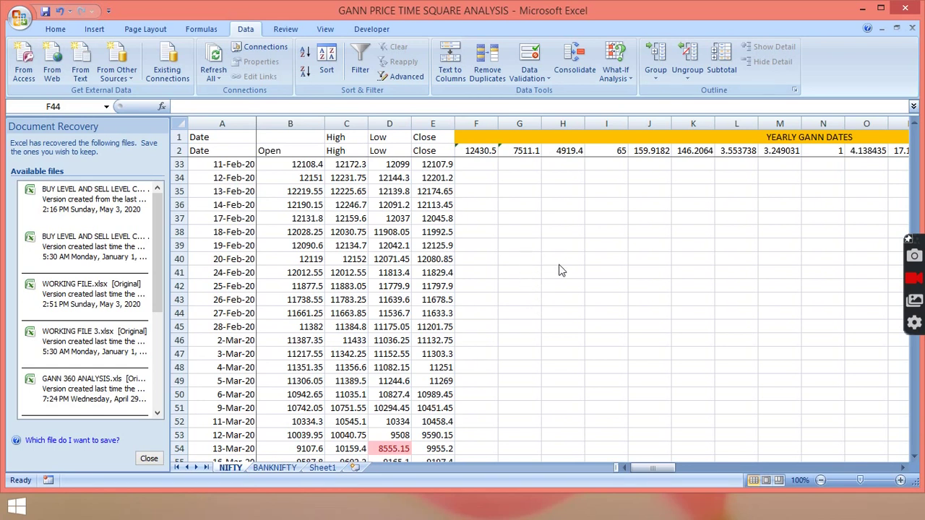
{"action": "key", "text": "Right"}
{"action": "key", "text": "Up"}
{"action": "key", "text": "Up"}
{"action": "key", "text": "Up"}
{"action": "key", "text": "Up"}
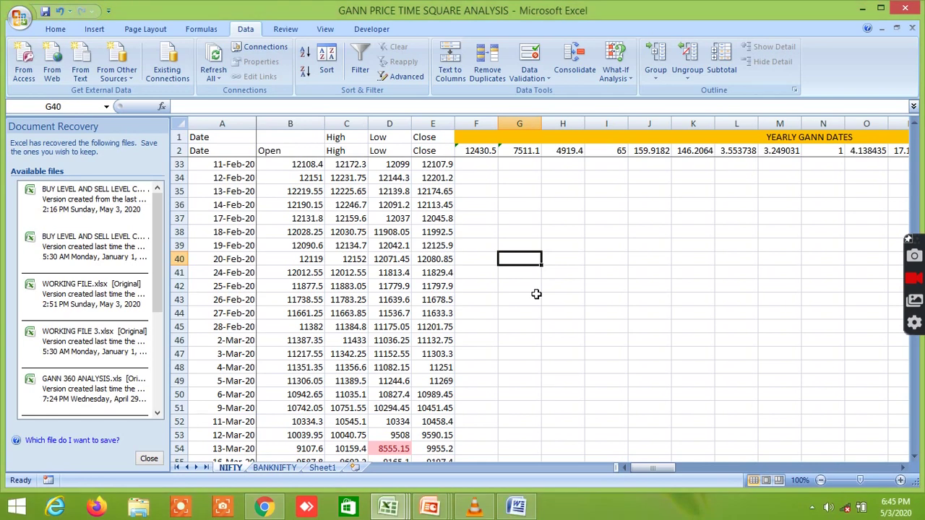
- Switch from the GANN PRICE TIME SQUARE ANALYSIS workbook to the CANDLESTICK DYNAMIC GANN FIBONACCI PROBABILITY workbook
{"action": "left_click", "coordinate": [394, 514]}
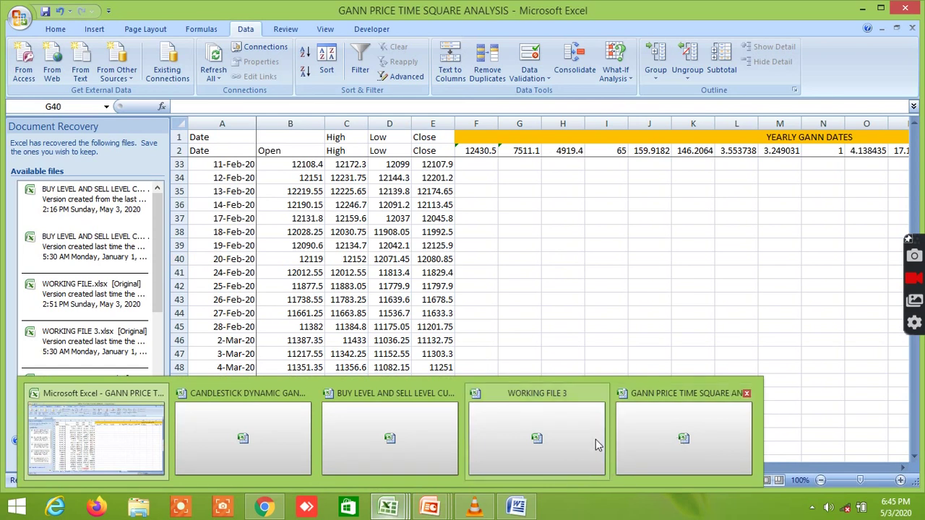
{"action": "left_click", "coordinate": [231, 427]}
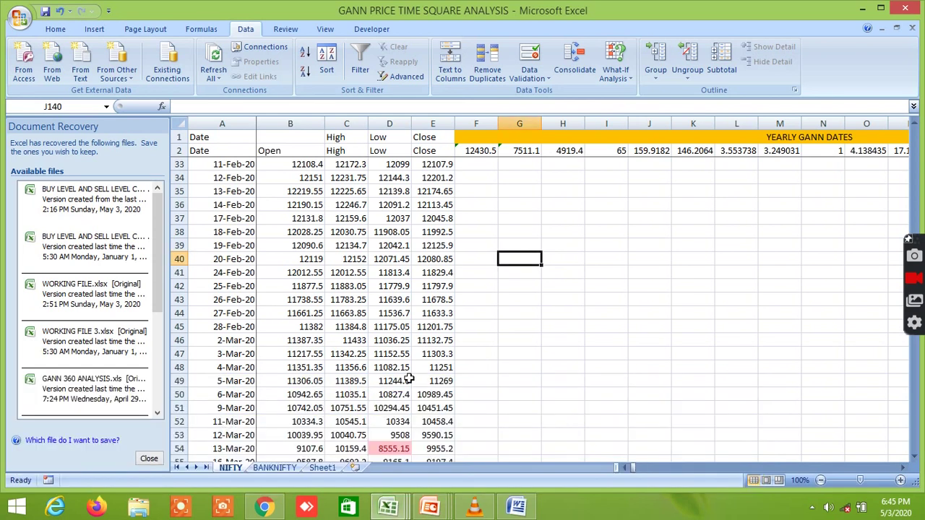
{"action": "key", "text": "ctrl+Tab"}
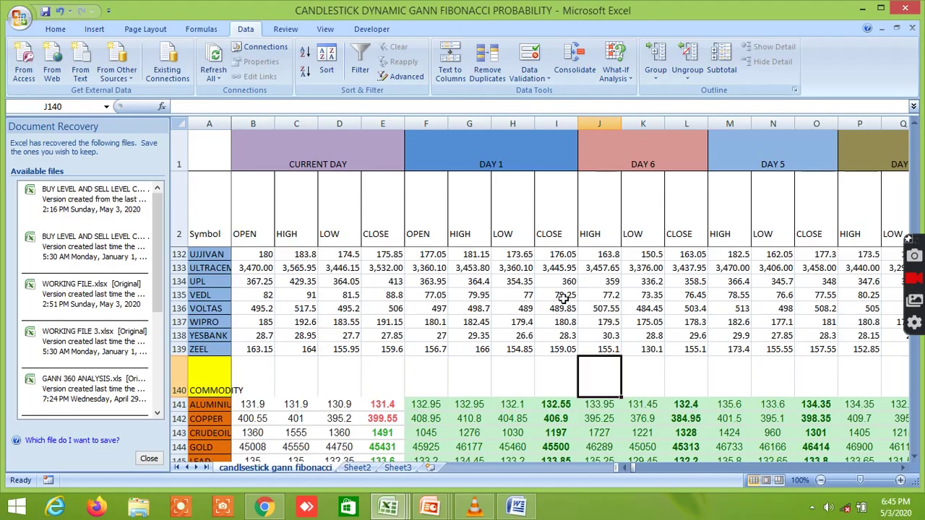
- Examine the stock rows above the COMMODITY section, comparing the open, high, low and close prices under the day headings
{"action": "left_click", "coordinate": [596, 293]}
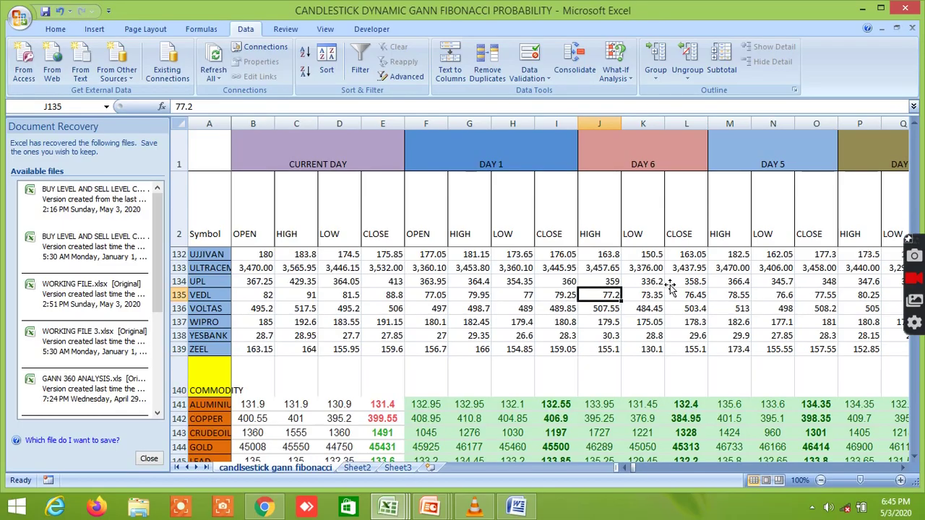
{"action": "scroll", "coordinate": [626, 229], "scroll_direction": "up", "scroll_amount": 1}
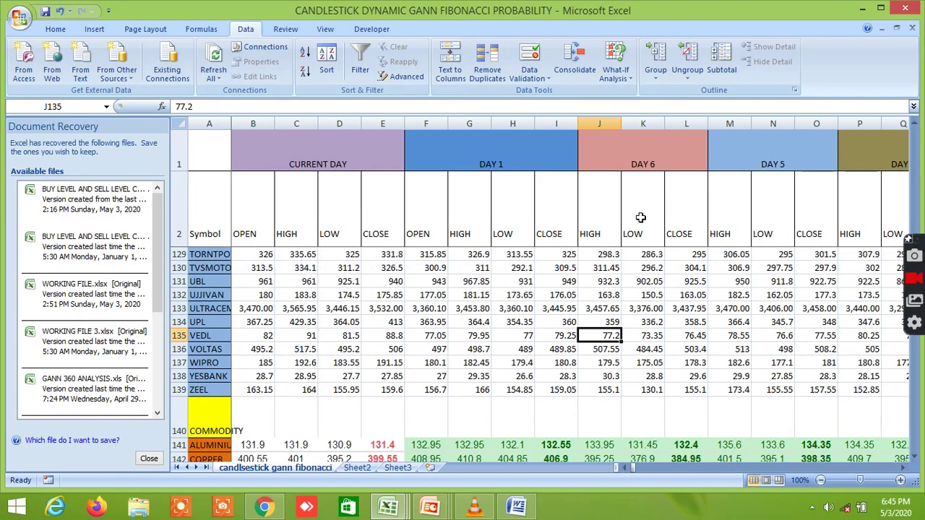
{"action": "left_click", "coordinate": [640, 218]}
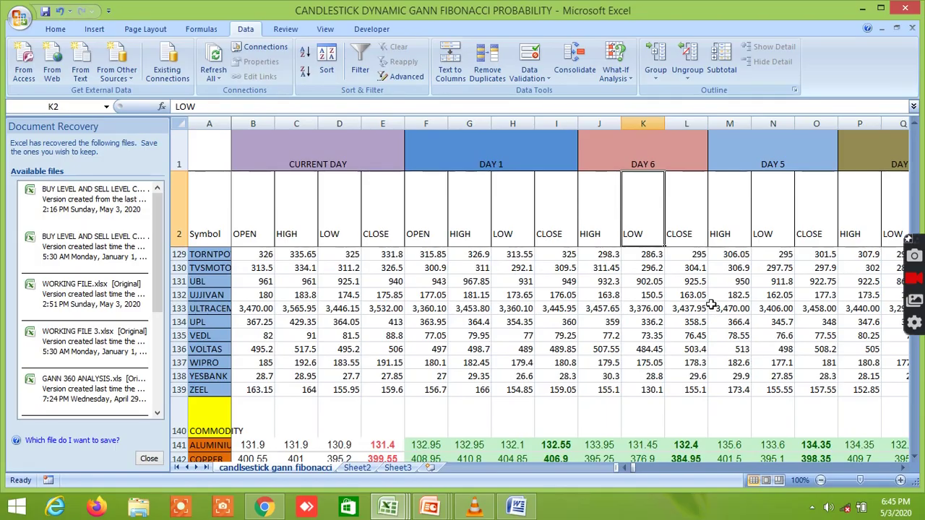
{"action": "scroll", "coordinate": [654, 252], "scroll_direction": "up", "scroll_amount": 3}
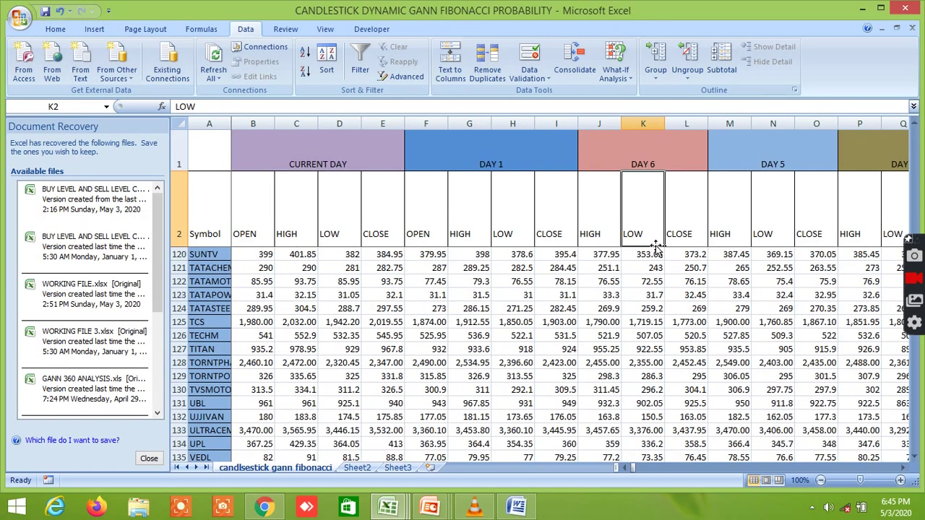
{"action": "scroll", "coordinate": [649, 243], "scroll_direction": "up", "scroll_amount": 1}
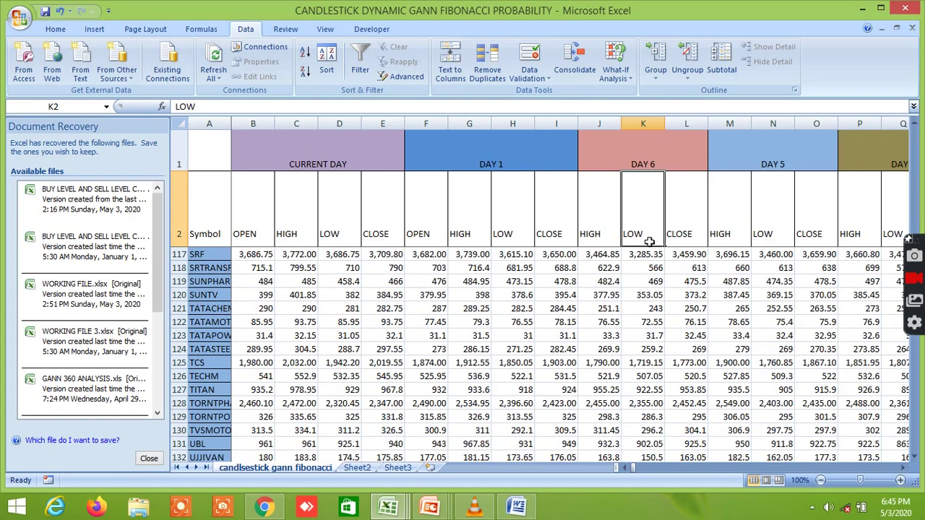
{"action": "scroll", "coordinate": [646, 240], "scroll_direction": "up", "scroll_amount": 1}
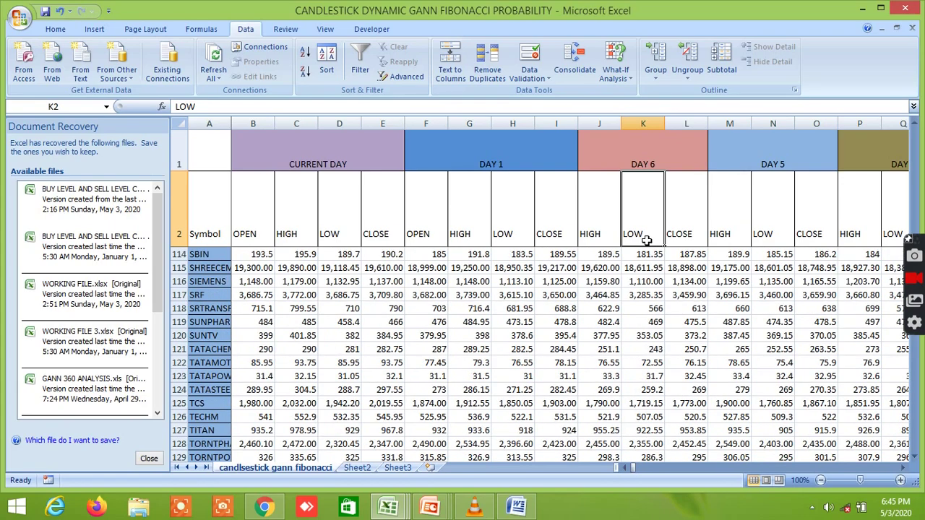
{"action": "scroll", "coordinate": [646, 240], "scroll_direction": "up", "scroll_amount": 1}
{"action": "scroll", "coordinate": [645, 240], "scroll_direction": "up", "scroll_amount": 1}
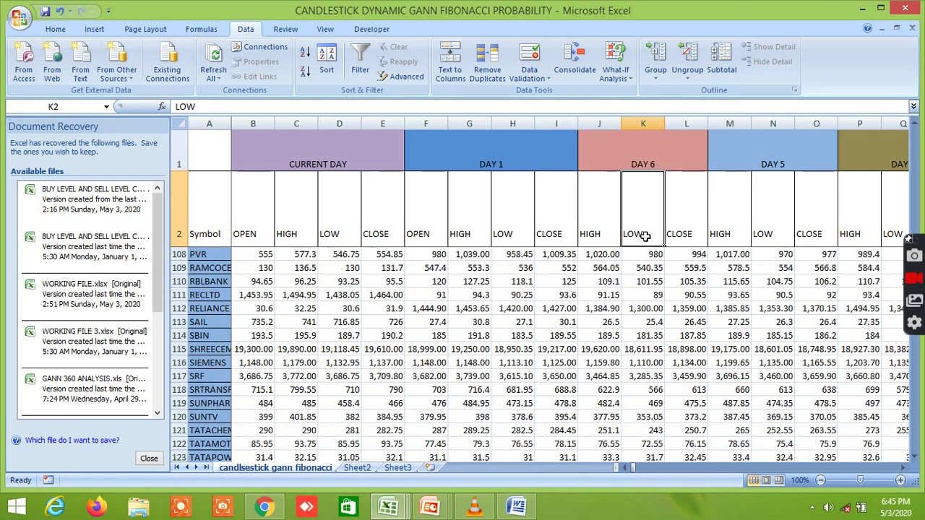
{"action": "scroll", "coordinate": [639, 250], "scroll_direction": "down", "scroll_amount": 2}
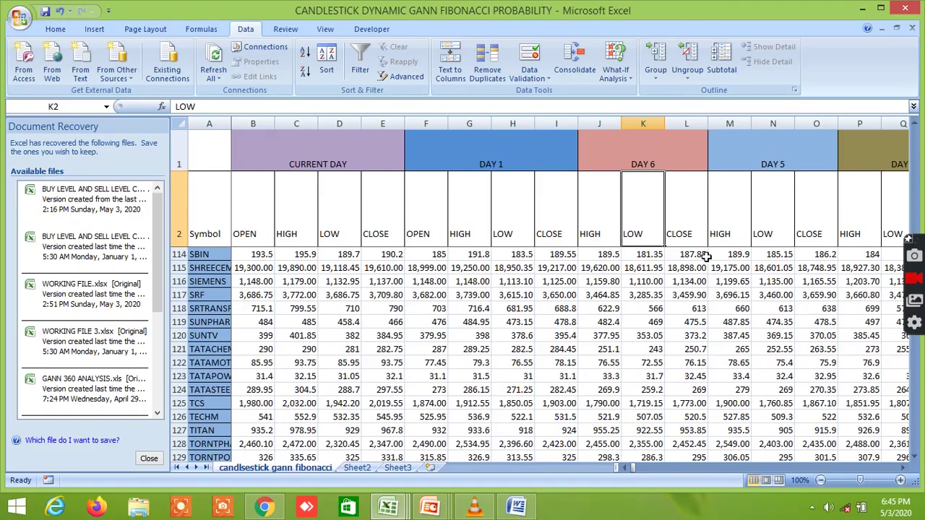
{"action": "scroll", "coordinate": [708, 256], "scroll_direction": "up", "scroll_amount": 4}
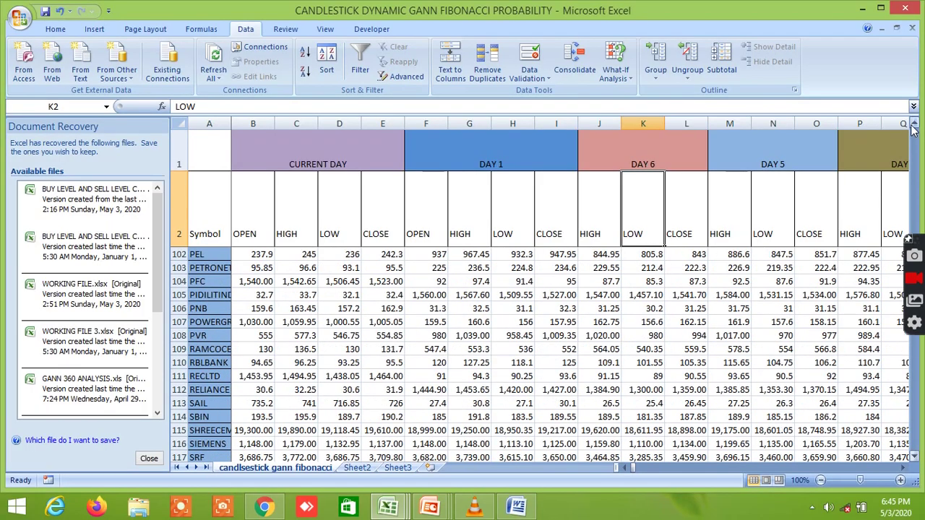
- Look through the remaining stock rows back up to ACC, the first symbol in the price table
{"action": "left_click", "coordinate": [914, 127]}
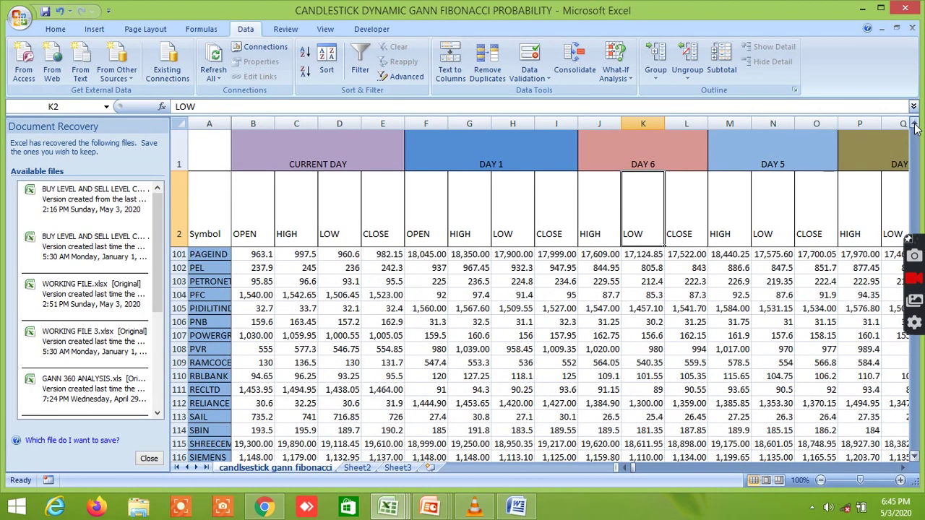
{"action": "left_click", "coordinate": [915, 127]}
{"action": "left_click", "coordinate": [914, 126]}
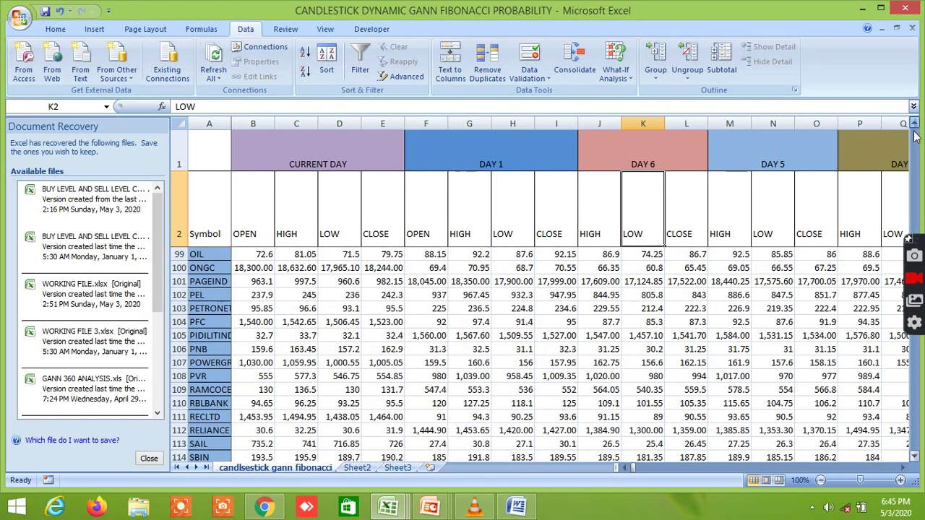
{"action": "left_click", "coordinate": [915, 127]}
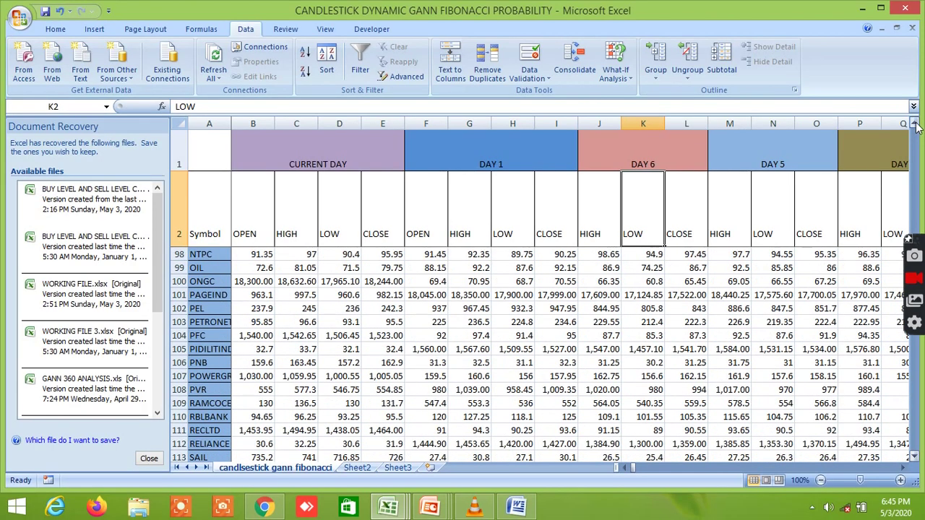
{"action": "left_click", "coordinate": [914, 126]}
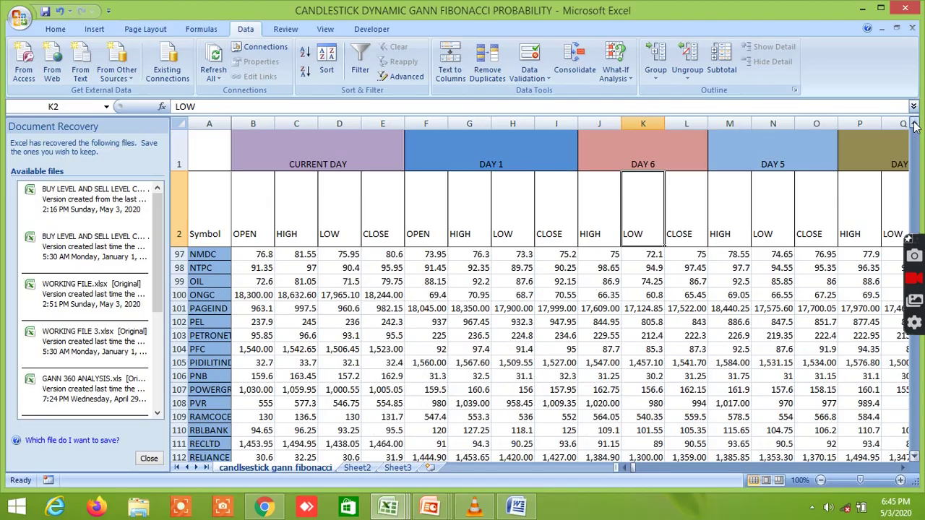
{"action": "left_click", "coordinate": [914, 126]}
{"action": "left_click", "coordinate": [914, 126]}
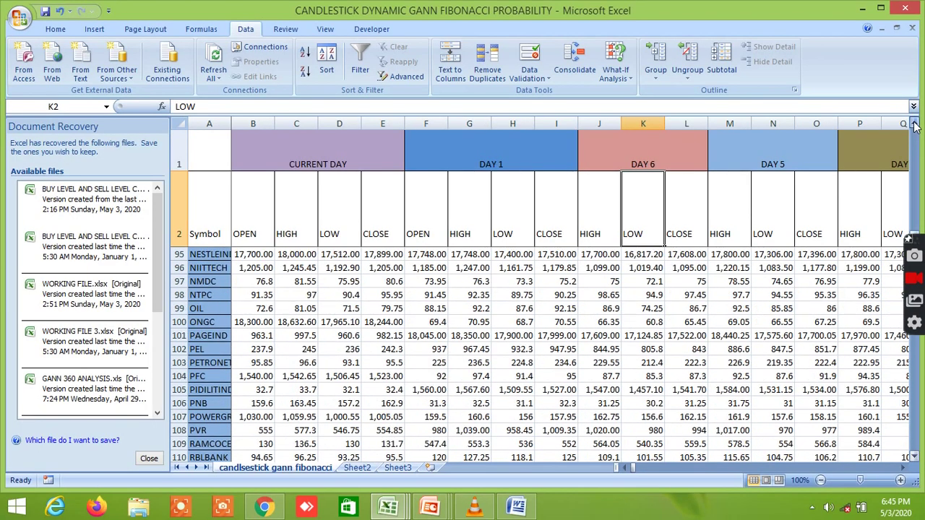
{"action": "left_click", "coordinate": [915, 126]}
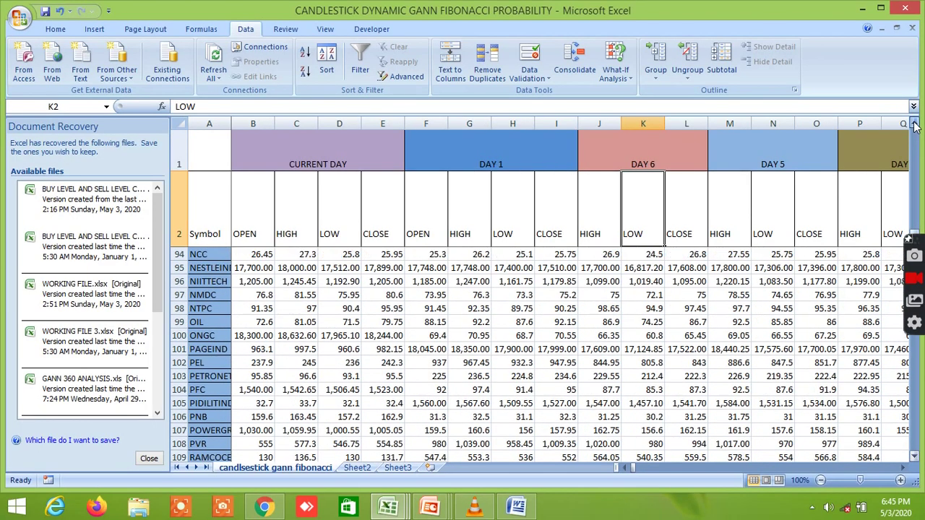
{"action": "left_click", "coordinate": [914, 126]}
{"action": "left_click", "coordinate": [915, 127]}
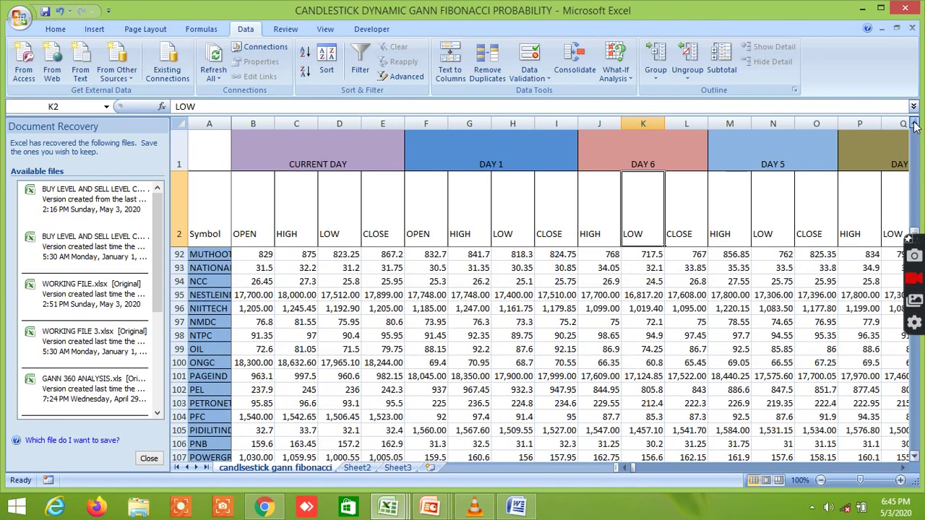
{"action": "left_click", "coordinate": [915, 126]}
{"action": "left_click", "coordinate": [915, 127]}
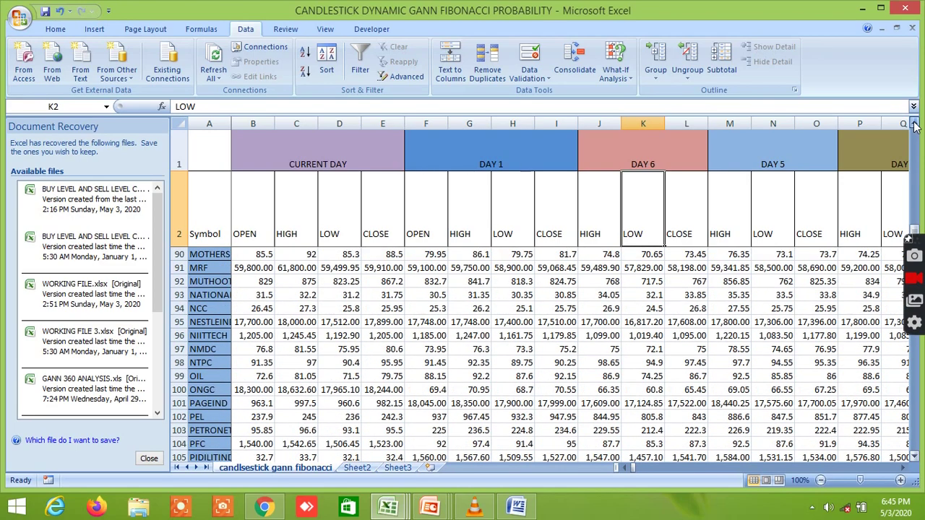
{"action": "left_click", "coordinate": [915, 126]}
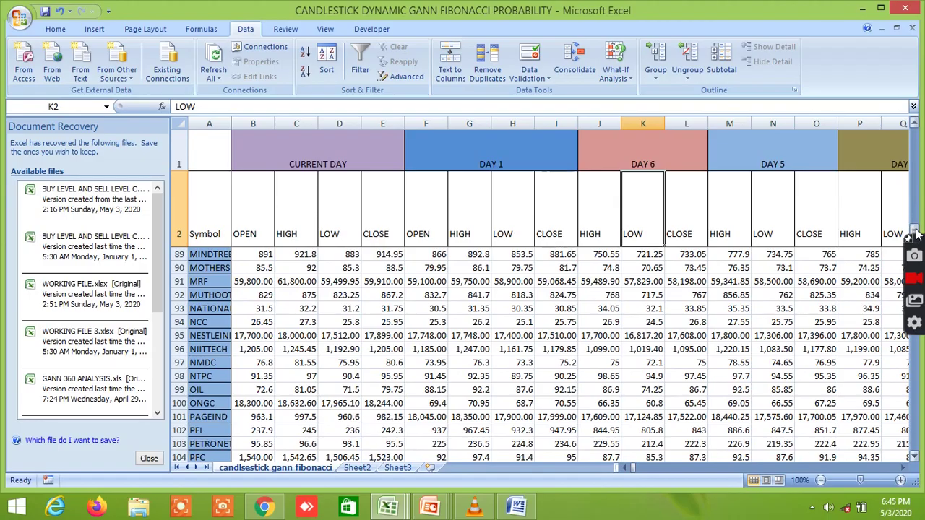
{"action": "left_click_drag", "start_coordinate": [915, 229], "coordinate": [916, 137]}
{"action": "scroll", "coordinate": [901, 446], "scroll_direction": "up", "scroll_amount": 1}
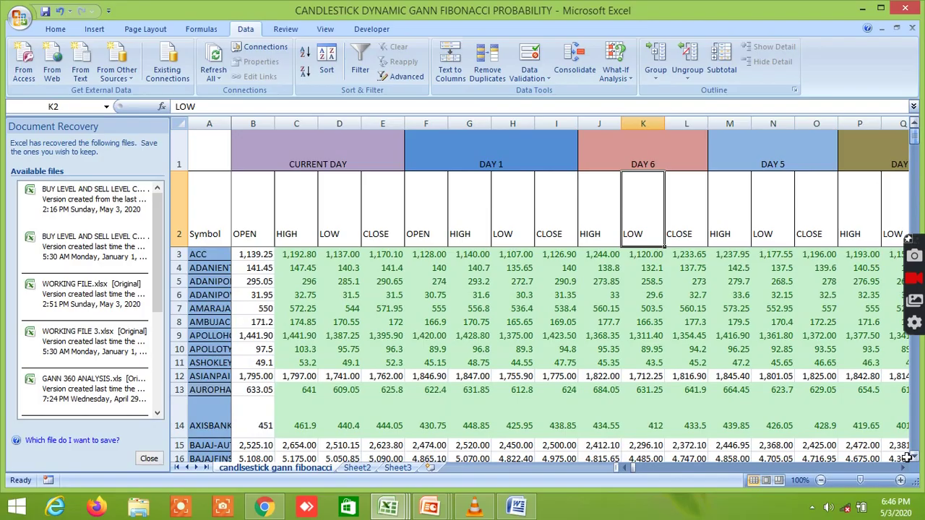
- Examine the previous days' high, low and close columns, from DAY 1 and DAY 6 across to DAY 2
{"action": "left_click", "coordinate": [901, 470]}
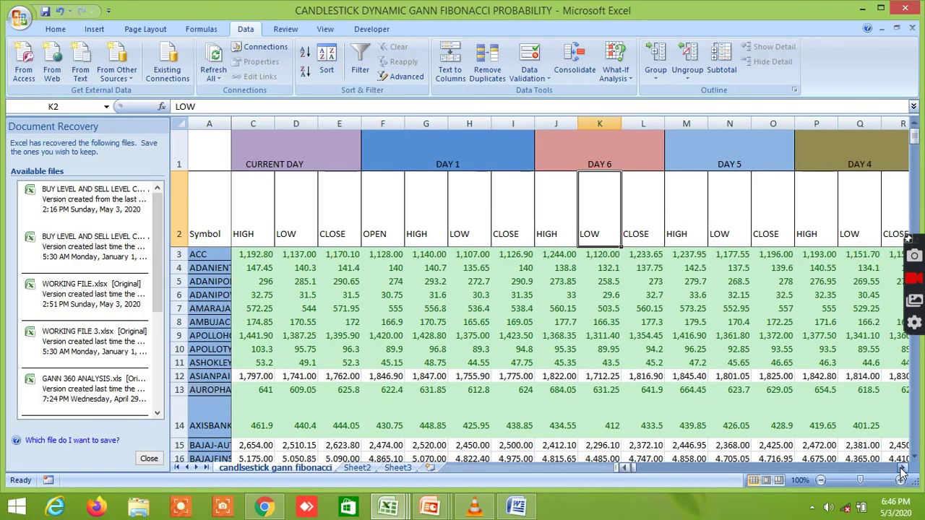
{"action": "left_click", "coordinate": [901, 470]}
{"action": "left_click", "coordinate": [901, 470]}
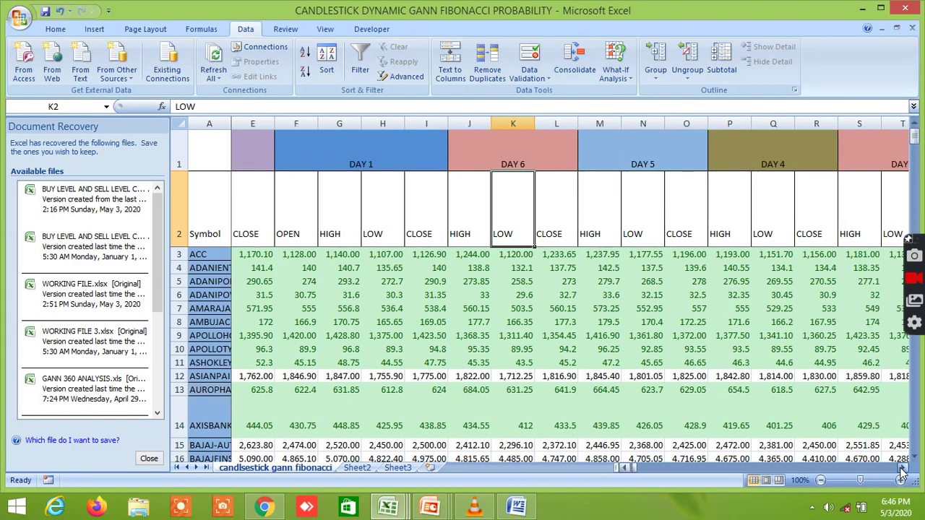
{"action": "left_click", "coordinate": [901, 470]}
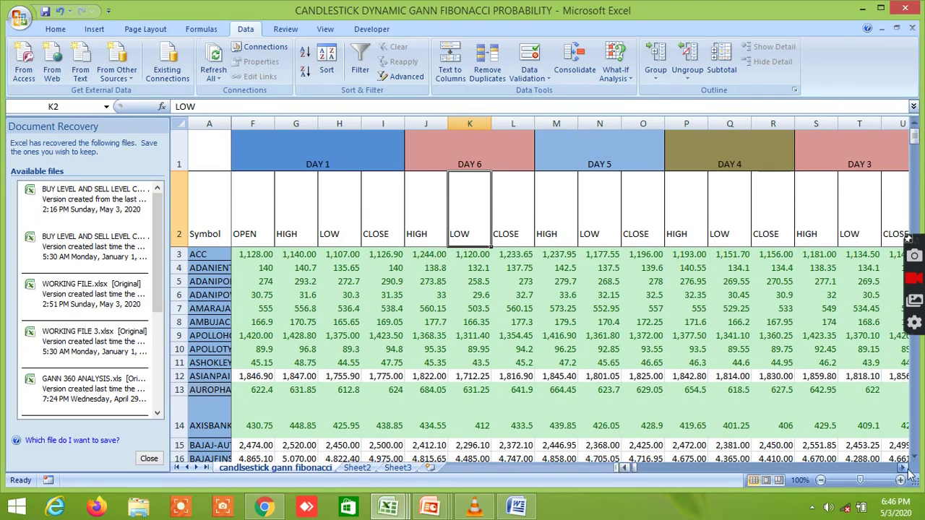
{"action": "left_click", "coordinate": [901, 469]}
{"action": "left_click", "coordinate": [901, 470]}
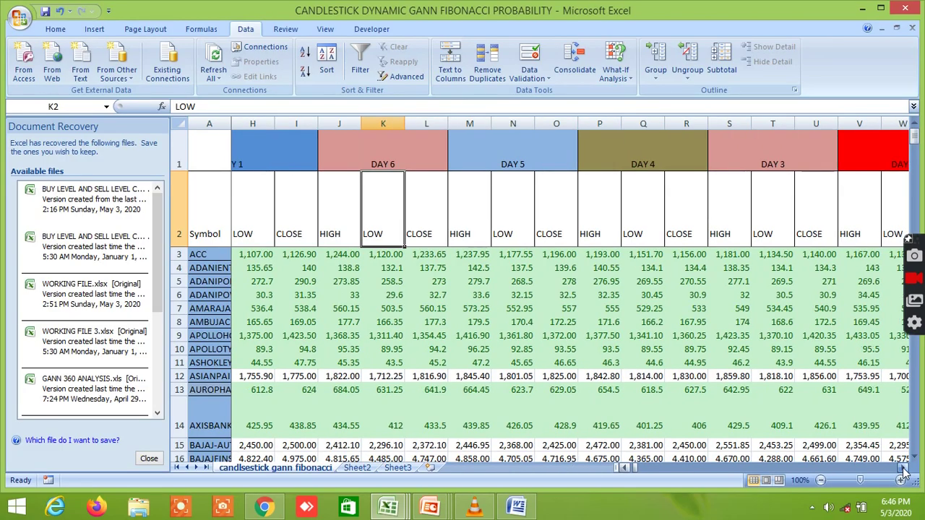
{"action": "left_click", "coordinate": [901, 470]}
{"action": "left_click", "coordinate": [901, 470]}
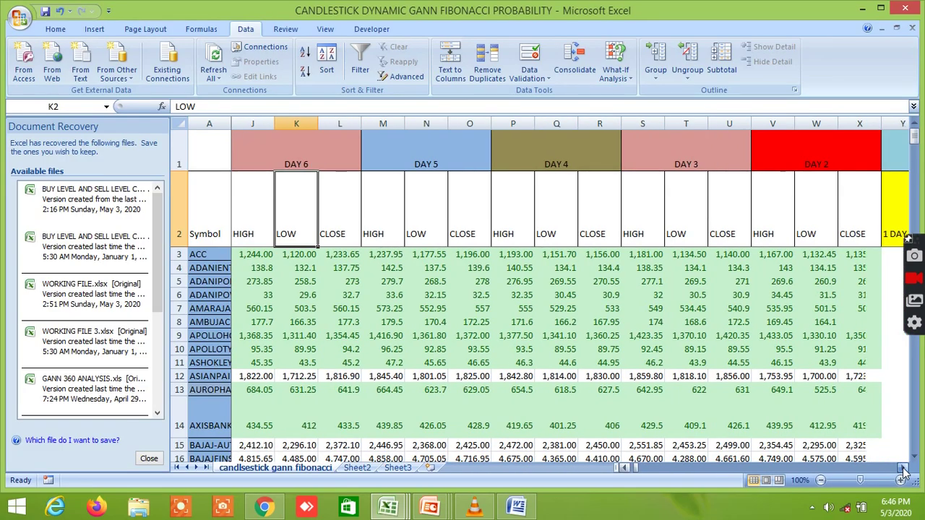
{"action": "left_click", "coordinate": [901, 469]}
{"action": "left_click", "coordinate": [901, 470]}
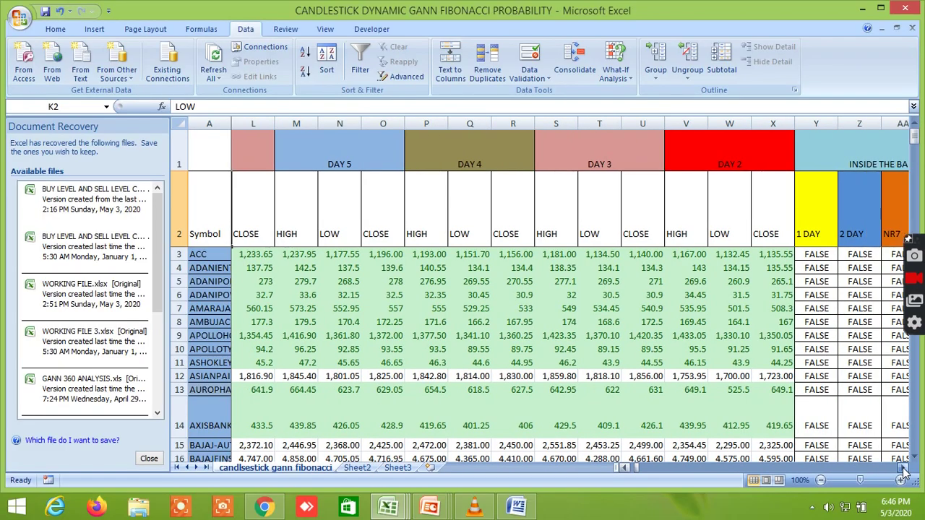
- Examine the INSIDE THE BAR signal columns for 1 DAY, 2 DAY, NR7 and NR4 for the first stocks
{"action": "left_click", "coordinate": [902, 470]}
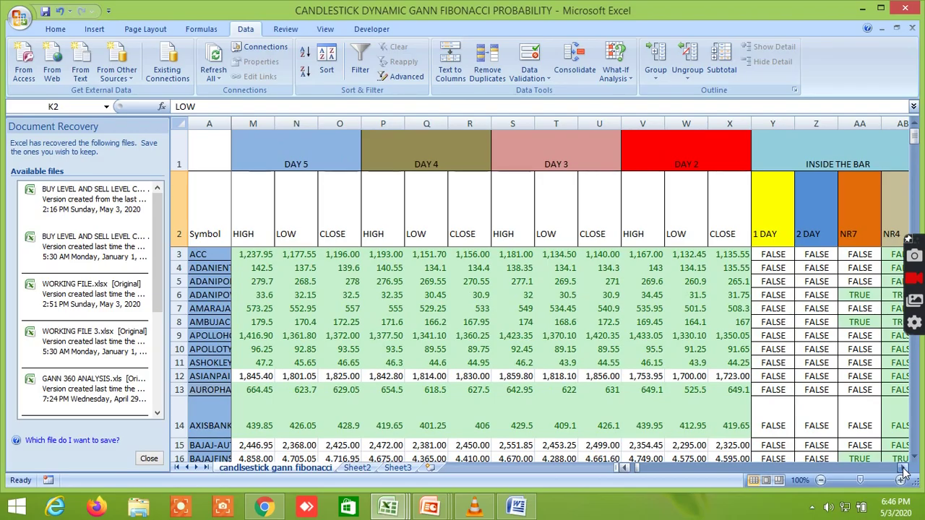
{"action": "left_click", "coordinate": [902, 469]}
{"action": "left_click", "coordinate": [902, 469]}
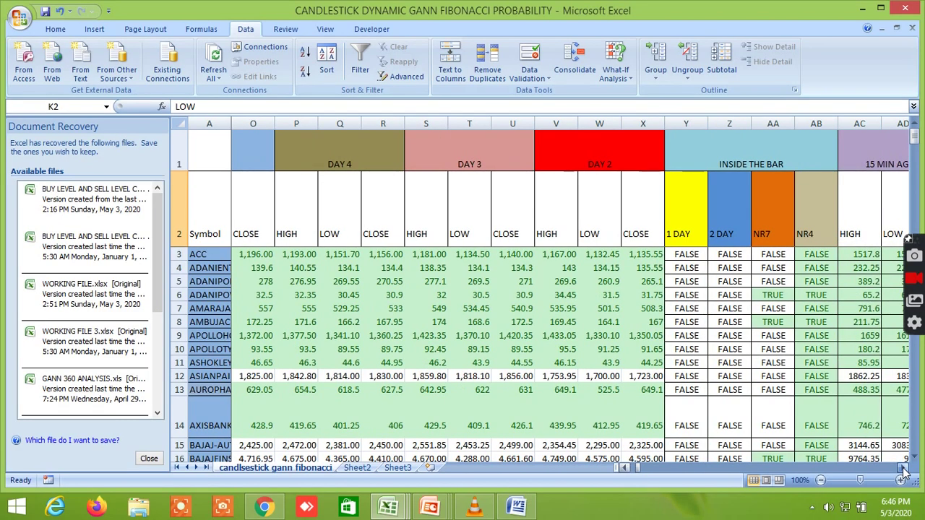
{"action": "left_click", "coordinate": [902, 469]}
{"action": "left_click", "coordinate": [902, 469]}
{"action": "left_click", "coordinate": [903, 469]}
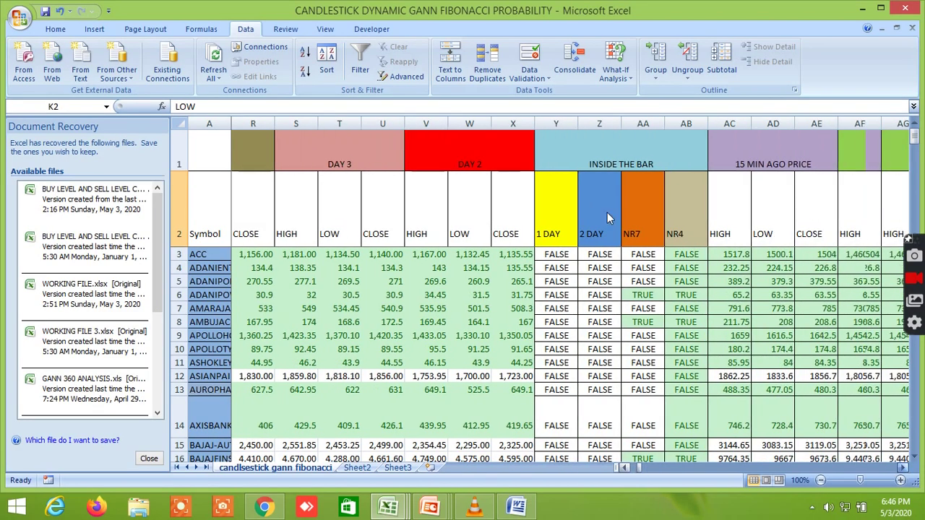
{"action": "scroll", "coordinate": [551, 219], "scroll_direction": "right", "scroll_amount": 2}
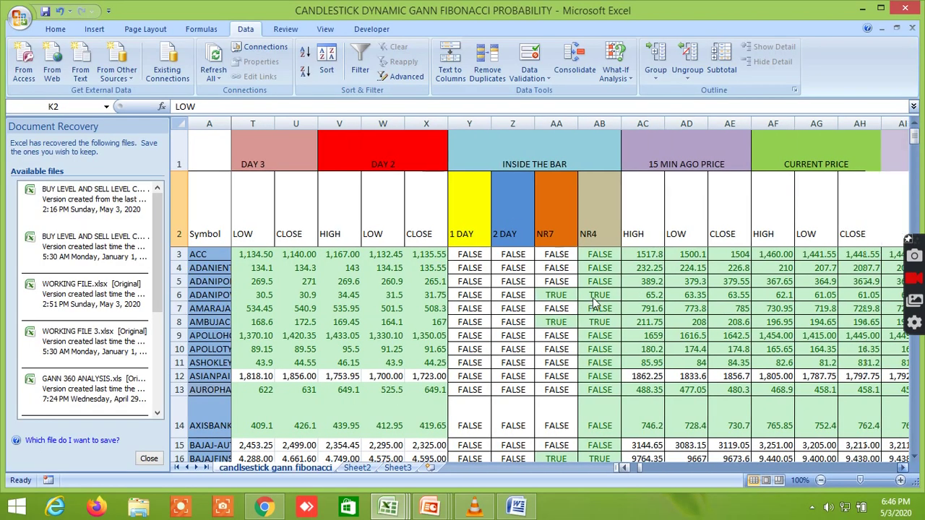
{"action": "scroll", "coordinate": [560, 302], "scroll_direction": "right", "scroll_amount": 2}
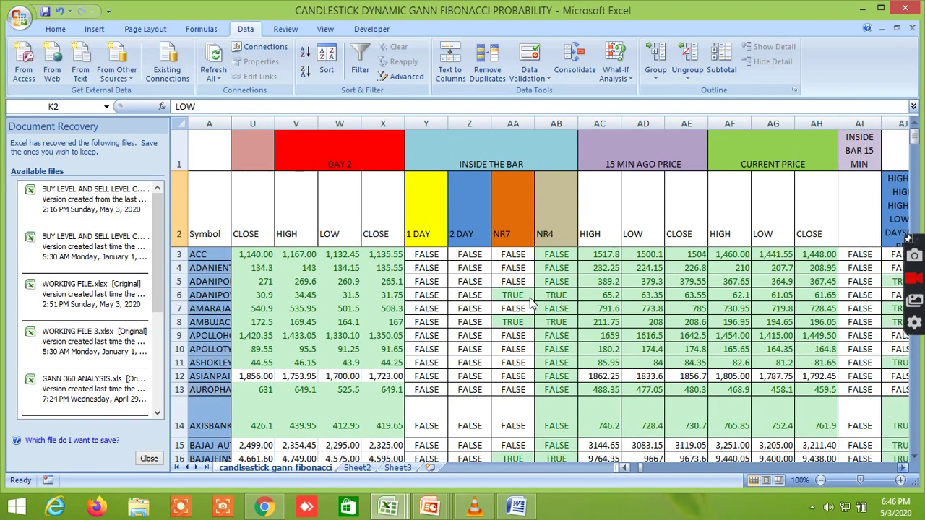
{"action": "scroll", "coordinate": [477, 302], "scroll_direction": "right", "scroll_amount": 3}
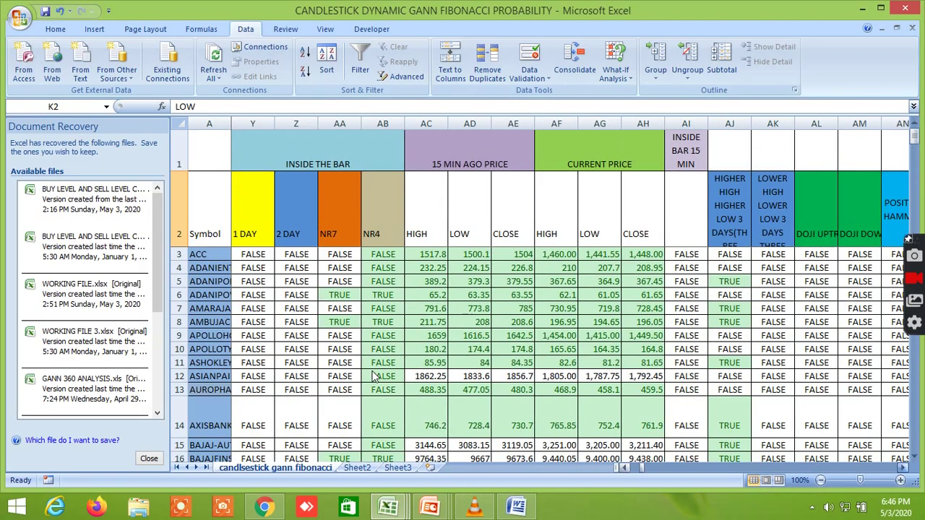
- Examine the 15 MIN AGO PRICE and CURRENT PRICE columns and the doji, hammer and hanging man pattern columns beyond them
{"action": "scroll", "coordinate": [375, 375], "scroll_direction": "right", "scroll_amount": 1}
{"action": "scroll", "coordinate": [622, 296], "scroll_direction": "right", "scroll_amount": 2}
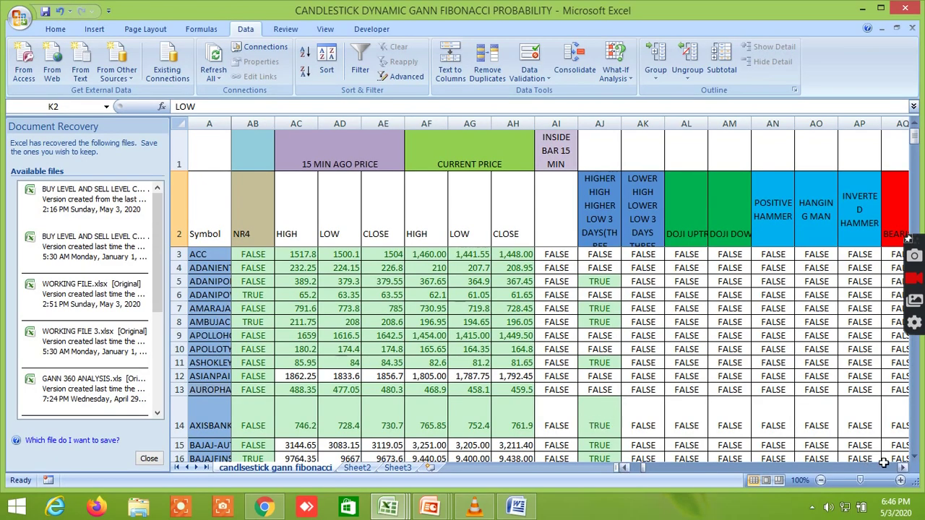
{"action": "scroll", "coordinate": [900, 469], "scroll_direction": "down", "scroll_amount": 1}
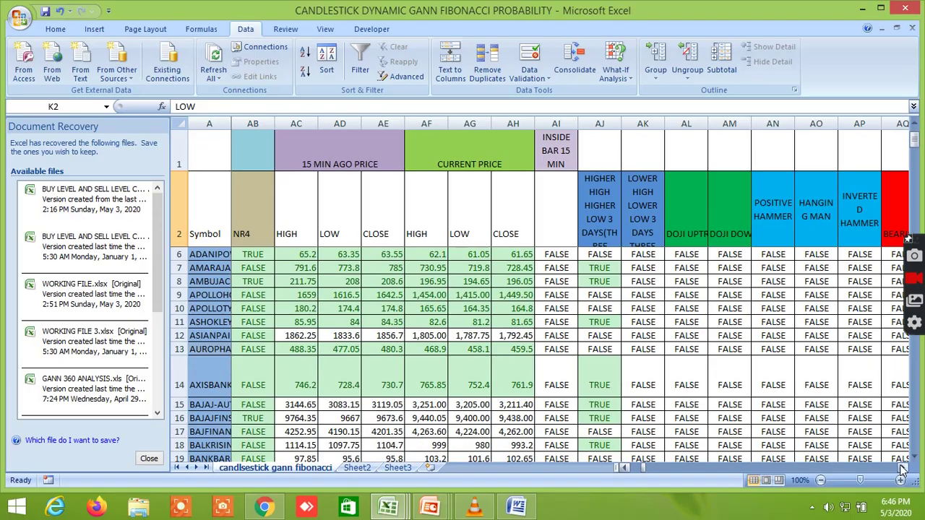
{"action": "left_click", "coordinate": [902, 468]}
{"action": "scroll", "coordinate": [903, 470], "scroll_direction": "up", "scroll_amount": 1}
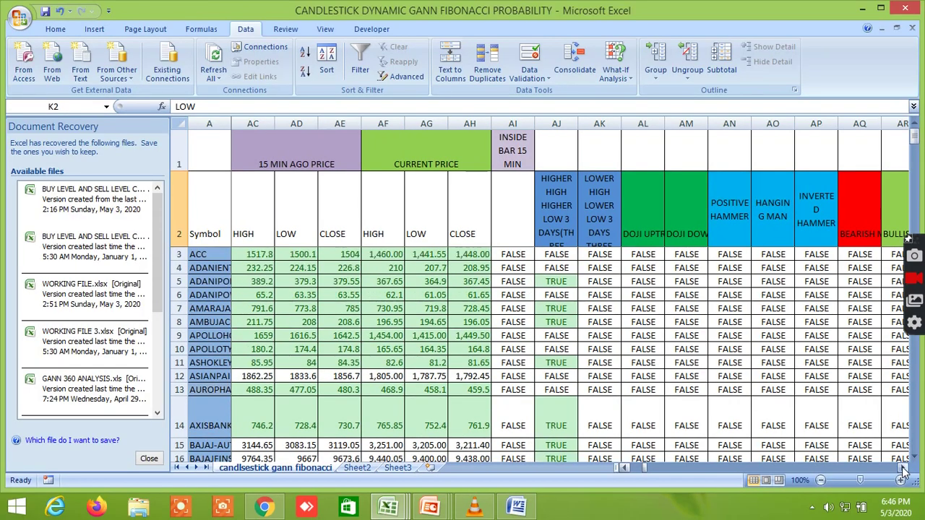
{"action": "left_click", "coordinate": [902, 468]}
{"action": "left_click", "coordinate": [902, 468]}
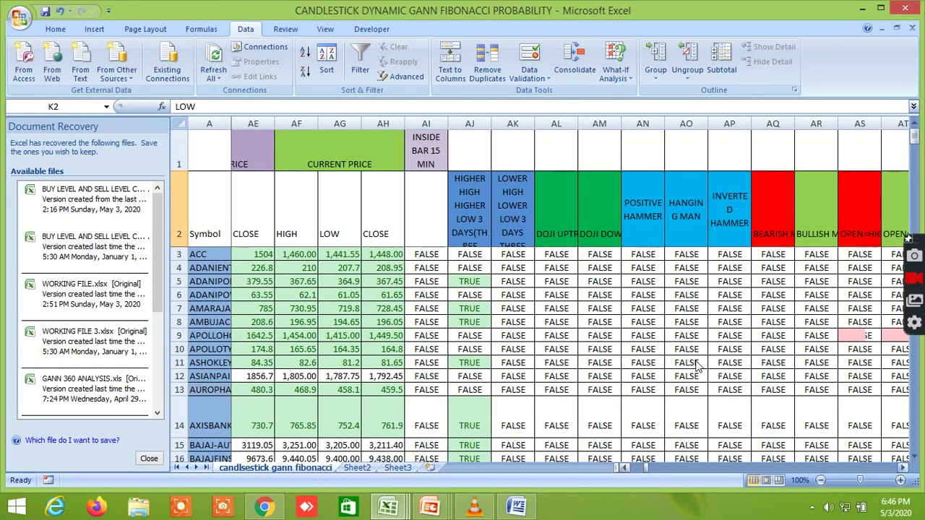
- Inspect the formulas behind the POSITIVE HAMMER signals in AN10 and AN14 and the HANGING MAN signal in AO14
{"action": "left_click", "coordinate": [642, 348]}
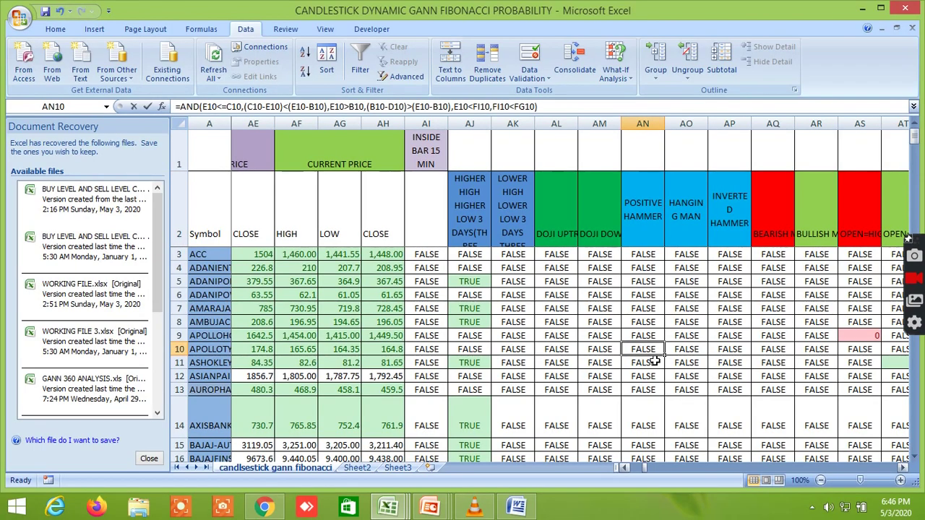
{"action": "double_click", "coordinate": [647, 351]}
{"action": "scroll", "coordinate": [671, 394], "scroll_direction": "down", "scroll_amount": 1}
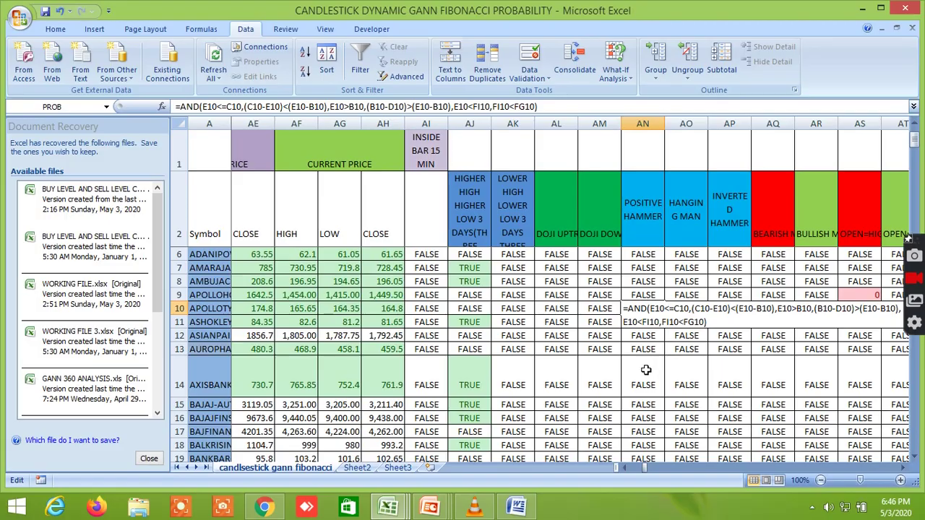
{"action": "key", "text": "Escape"}
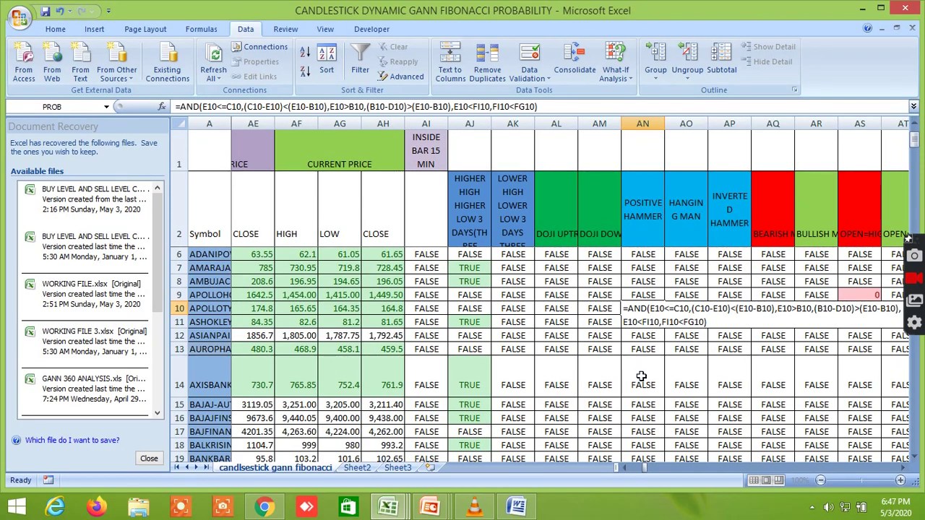
{"action": "left_click", "coordinate": [641, 377]}
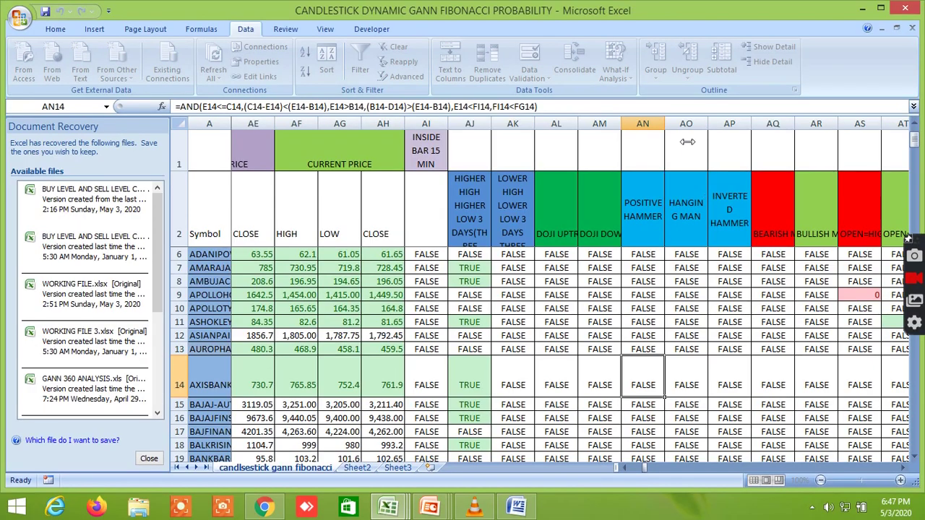
{"action": "left_click", "coordinate": [688, 375]}
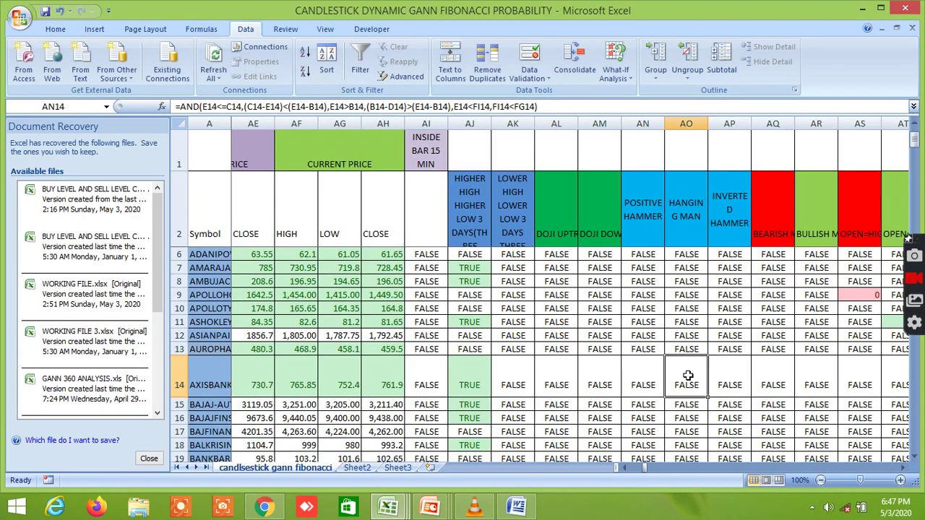
- Look through the candlestick pattern signals down the stock rows from AMARAJA to EXIDEIND
{"action": "left_click", "coordinate": [915, 460]}
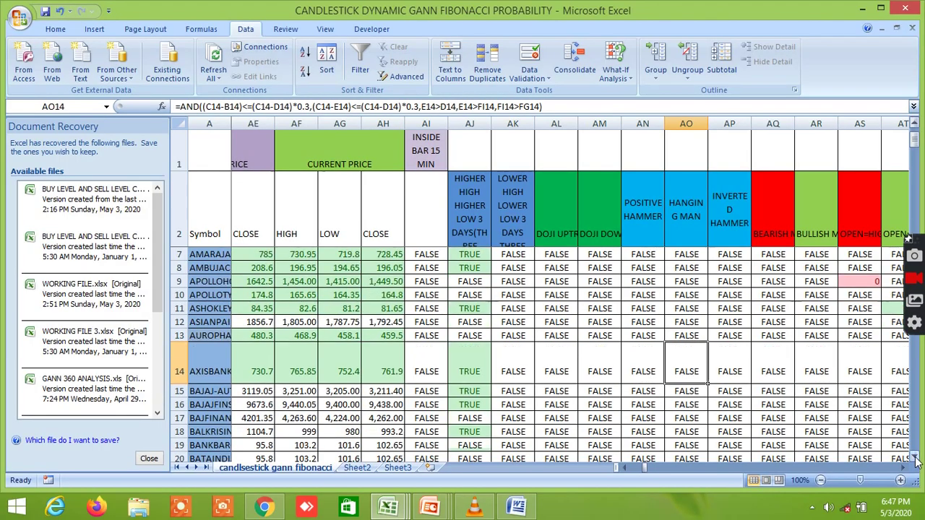
{"action": "left_click", "coordinate": [915, 460]}
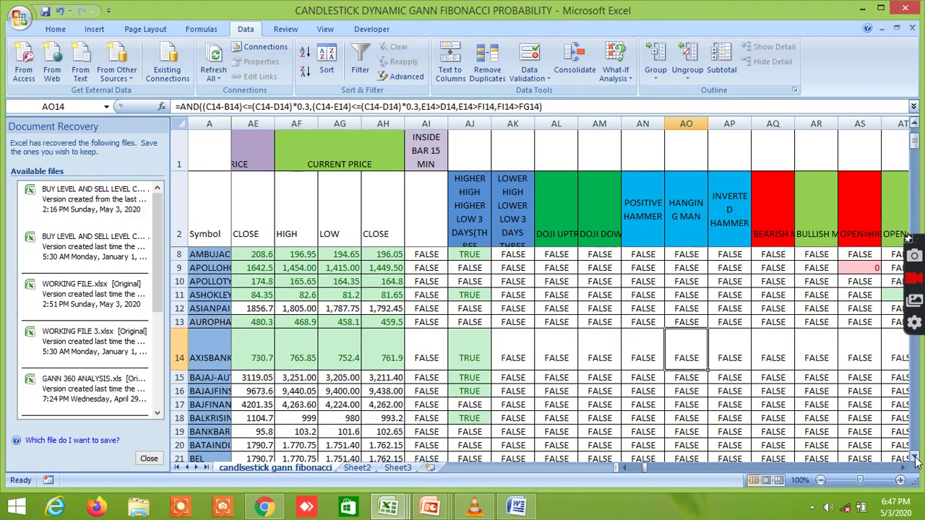
{"action": "left_click", "coordinate": [914, 459]}
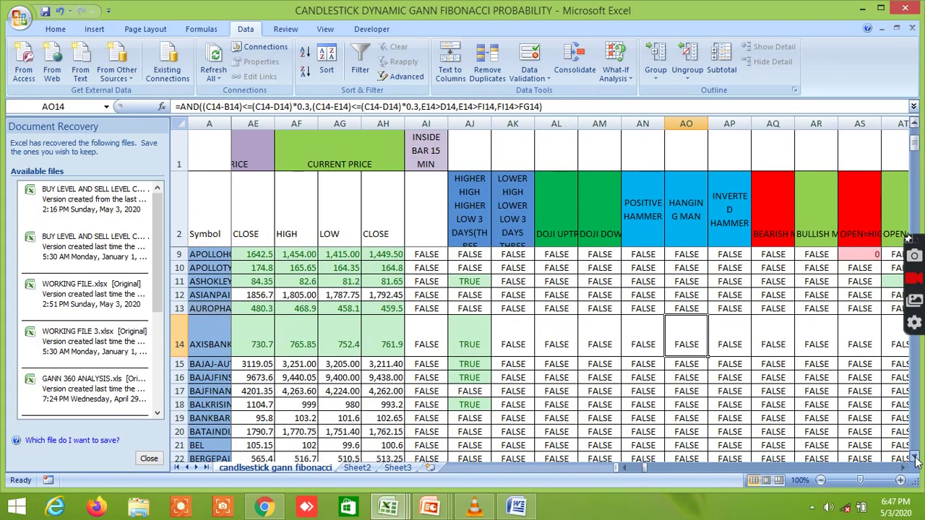
{"action": "left_click", "coordinate": [915, 459]}
{"action": "left_click", "coordinate": [915, 460]}
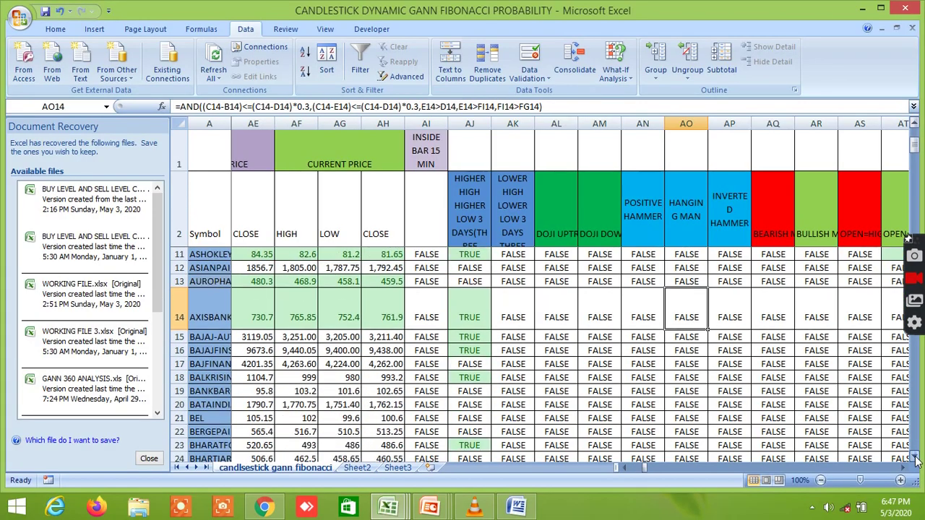
{"action": "left_click", "coordinate": [914, 459]}
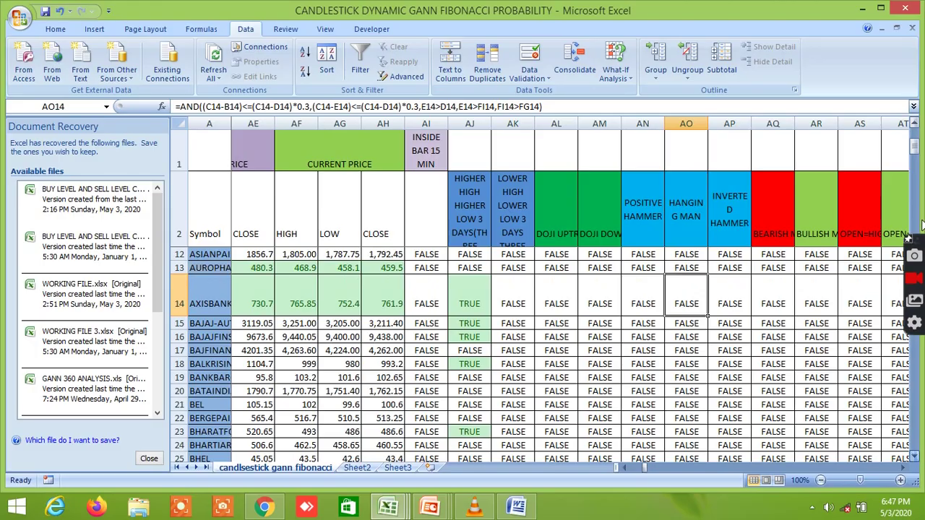
{"action": "left_click", "coordinate": [914, 460]}
{"action": "scroll", "coordinate": [916, 156], "scroll_direction": "down", "scroll_amount": 2}
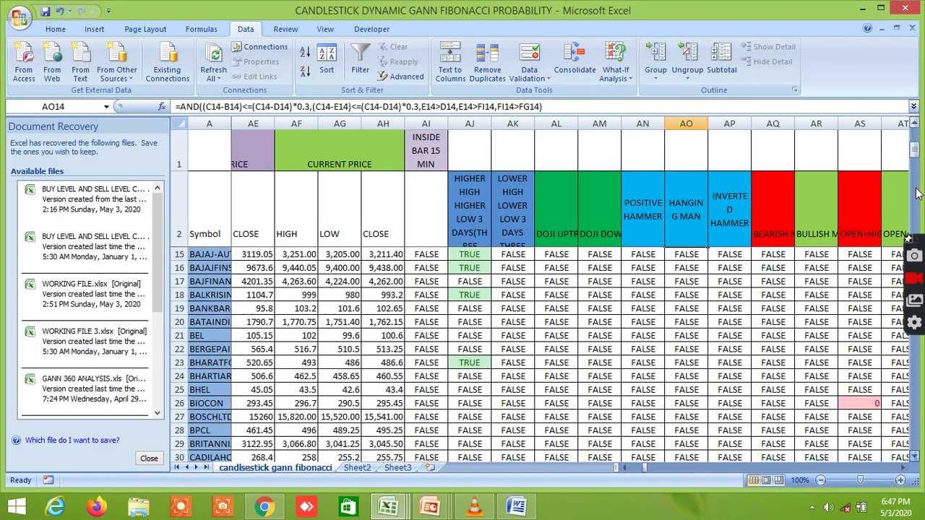
{"action": "scroll", "coordinate": [916, 195], "scroll_direction": "down", "scroll_amount": 2}
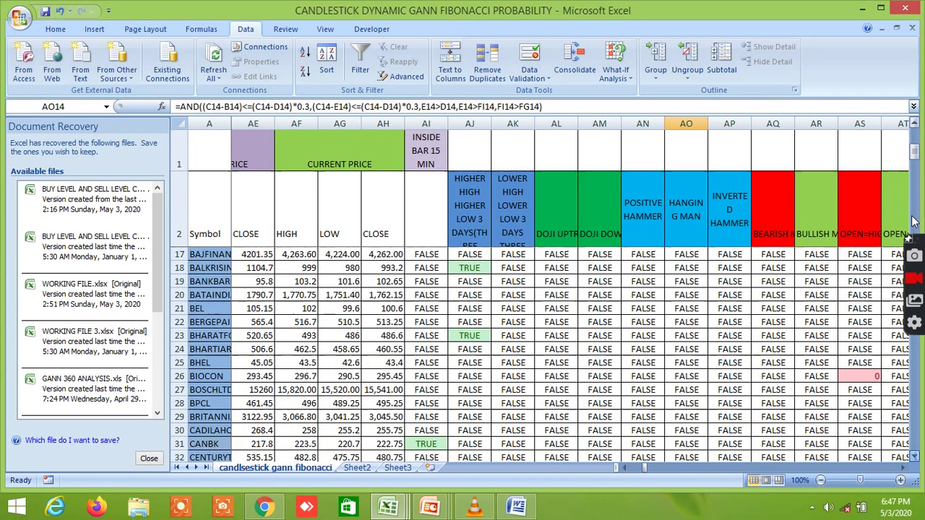
{"action": "scroll", "coordinate": [914, 221], "scroll_direction": "down", "scroll_amount": 2}
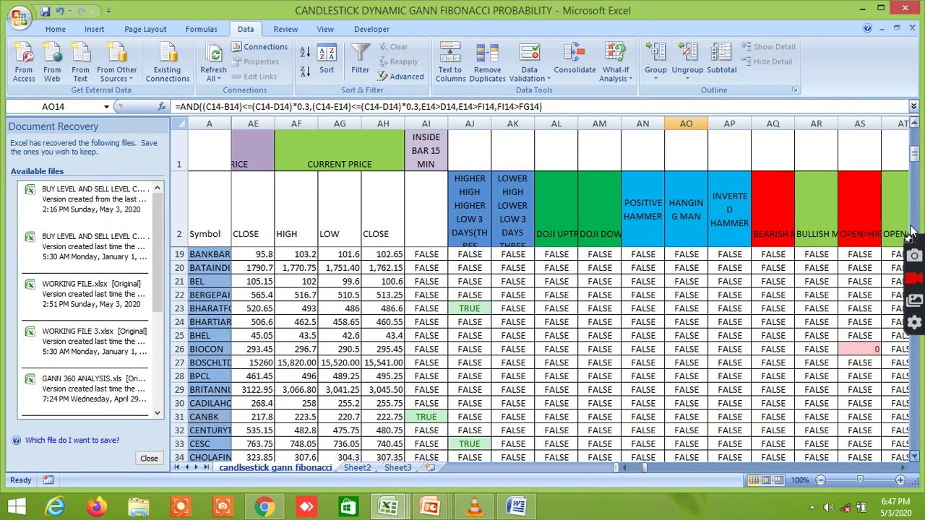
{"action": "scroll", "coordinate": [915, 163], "scroll_direction": "down", "scroll_amount": 1}
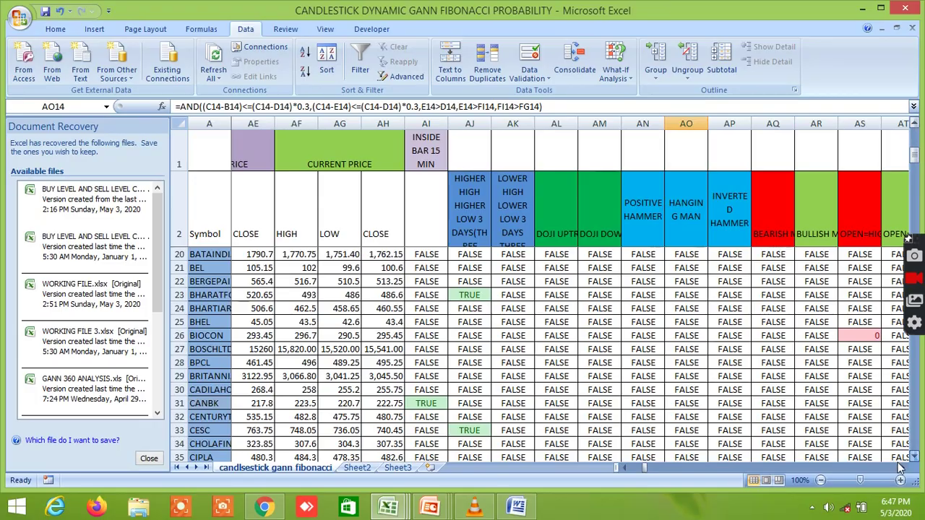
{"action": "scroll", "coordinate": [900, 468], "scroll_direction": "down", "scroll_amount": 2}
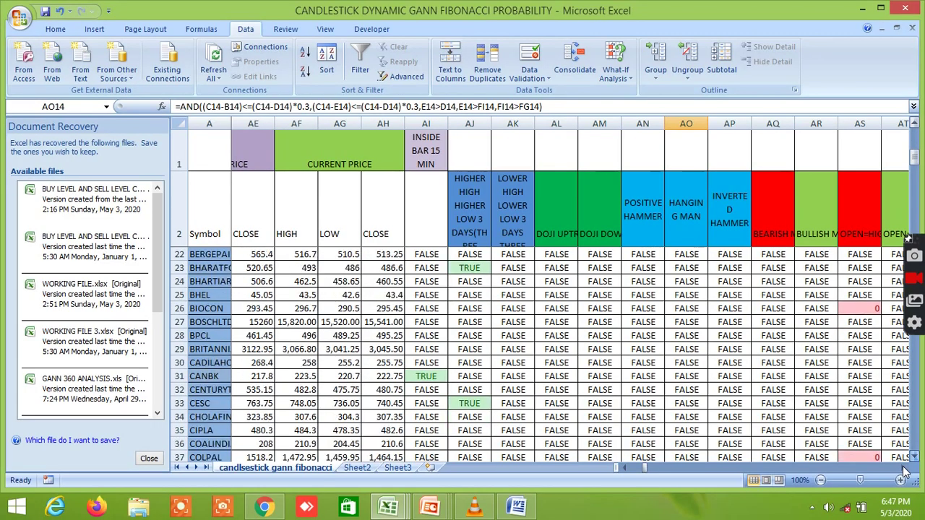
{"action": "scroll", "coordinate": [903, 471], "scroll_direction": "down", "scroll_amount": 1}
{"action": "scroll", "coordinate": [903, 471], "scroll_direction": "down", "scroll_amount": 1}
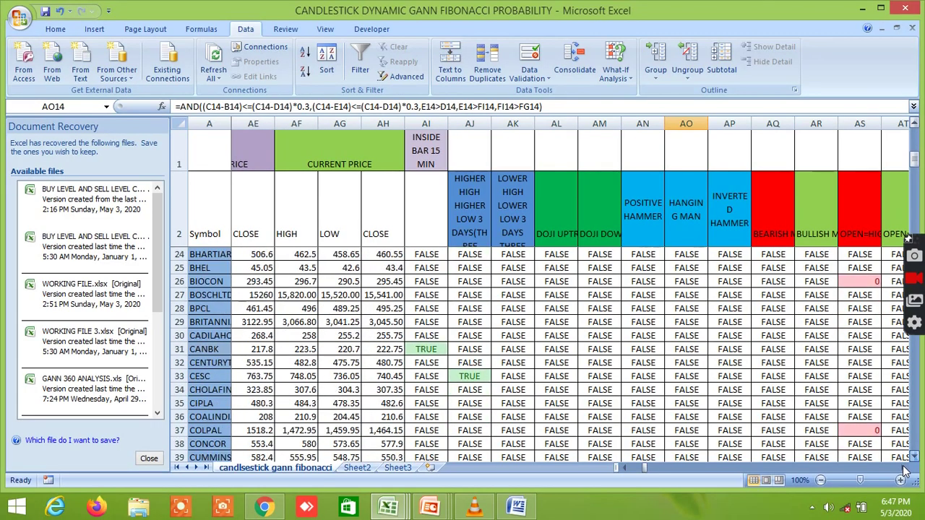
{"action": "scroll", "coordinate": [903, 472], "scroll_direction": "down", "scroll_amount": 3}
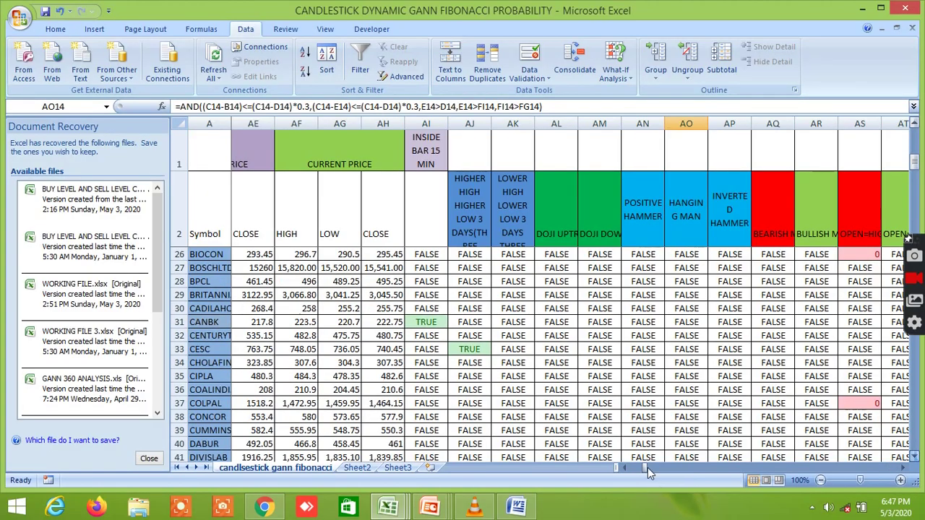
{"action": "scroll", "coordinate": [655, 464], "scroll_direction": "down", "scroll_amount": 1}
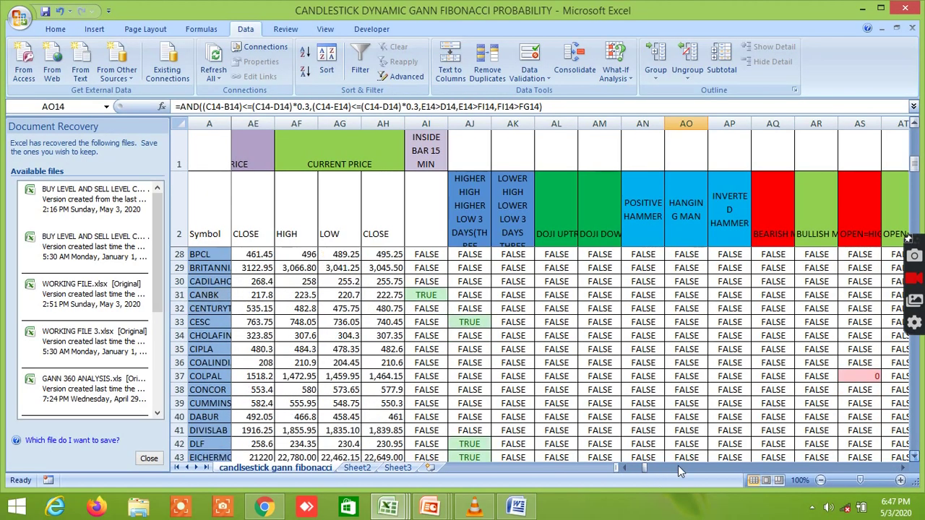
{"action": "scroll", "coordinate": [679, 466], "scroll_direction": "down", "scroll_amount": 1}
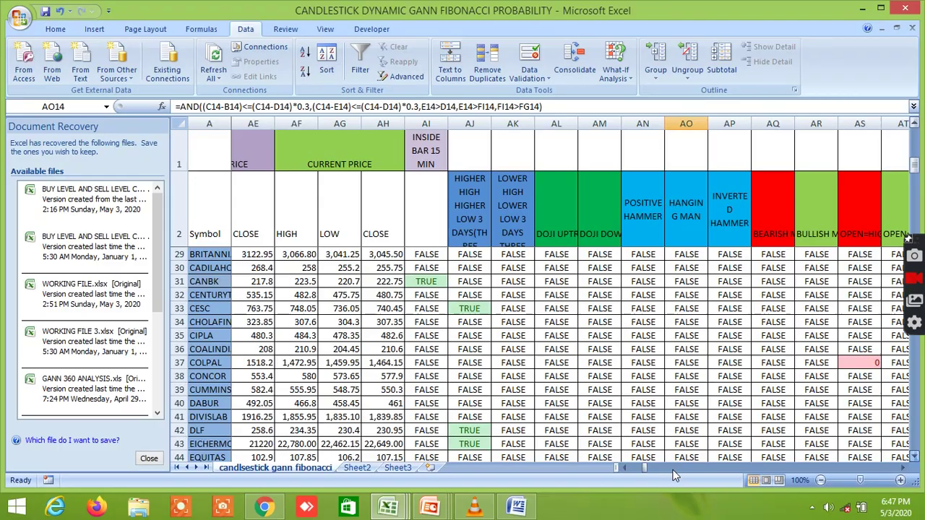
{"action": "scroll", "coordinate": [671, 473], "scroll_direction": "down", "scroll_amount": 1}
{"action": "scroll", "coordinate": [649, 475], "scroll_direction": "down", "scroll_amount": 1}
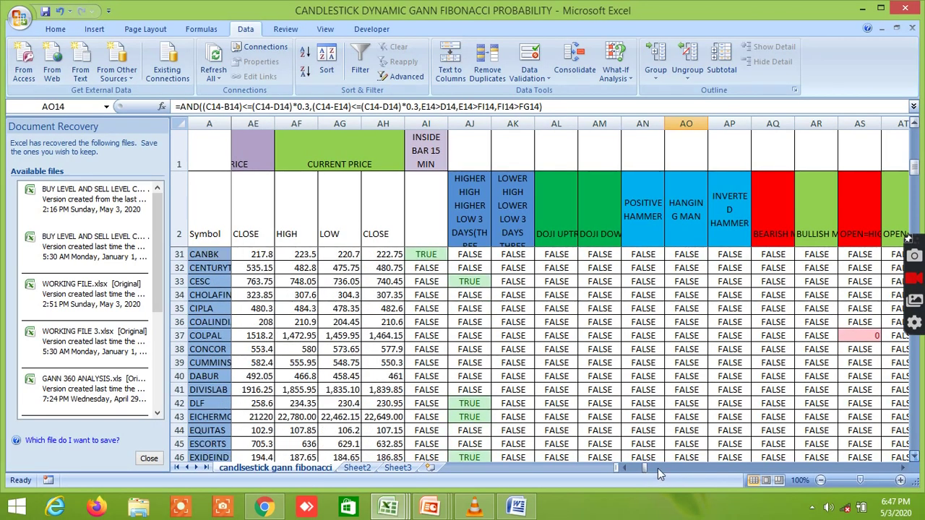
- Examine the OPEN=HIGH, OPEN=LOW, OPEN DRIVE, SHAKEOUT and MASTER long and short signal columns beyond the hammer patterns
{"action": "scroll", "coordinate": [708, 466], "scroll_direction": "up", "scroll_amount": 5}
{"action": "scroll", "coordinate": [645, 466], "scroll_direction": "right", "scroll_amount": 1}
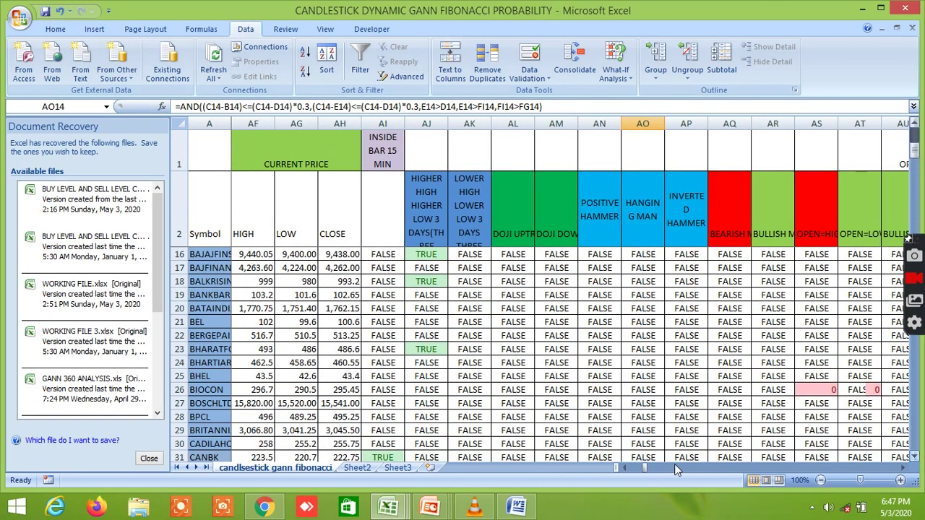
{"action": "scroll", "coordinate": [719, 469], "scroll_direction": "right", "scroll_amount": 1}
{"action": "scroll", "coordinate": [658, 470], "scroll_direction": "right", "scroll_amount": 1}
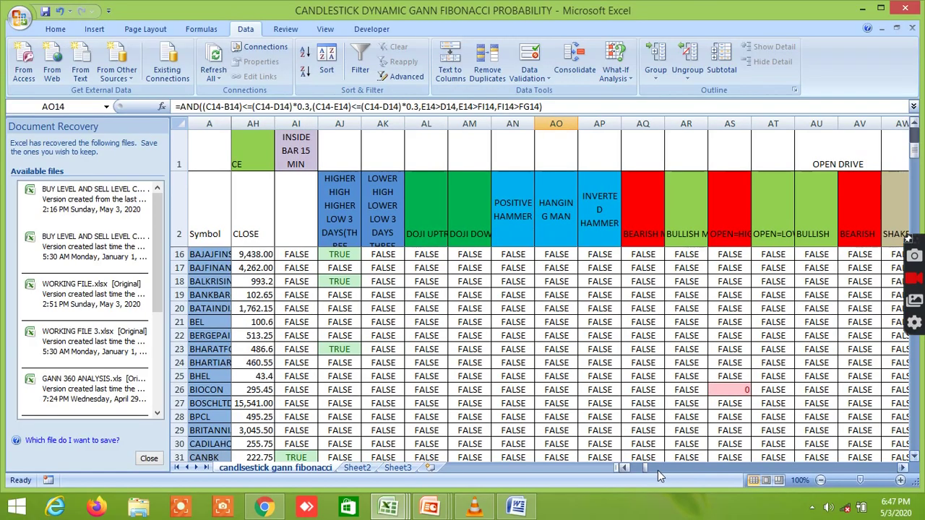
{"action": "scroll", "coordinate": [653, 469], "scroll_direction": "right", "scroll_amount": 1}
{"action": "scroll", "coordinate": [669, 470], "scroll_direction": "right", "scroll_amount": 1}
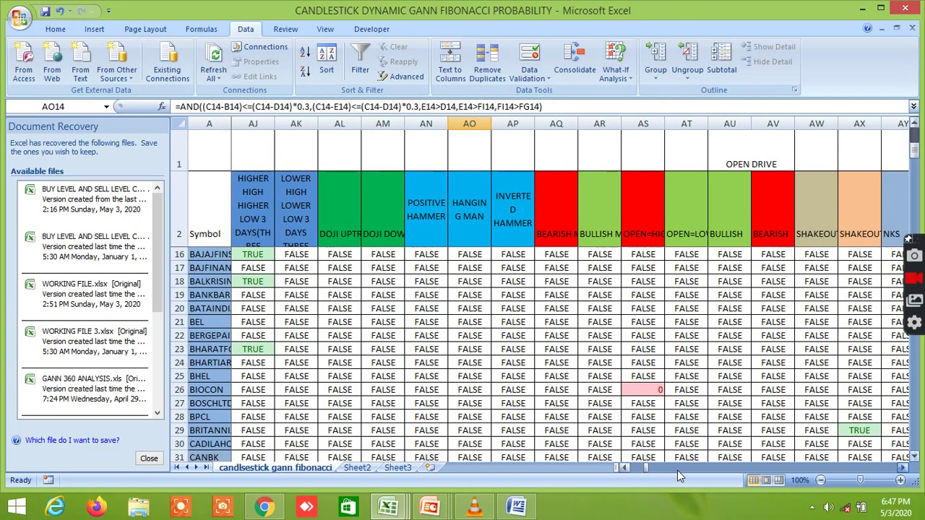
{"action": "scroll", "coordinate": [687, 474], "scroll_direction": "right", "scroll_amount": 1}
{"action": "scroll", "coordinate": [712, 476], "scroll_direction": "right", "scroll_amount": 1}
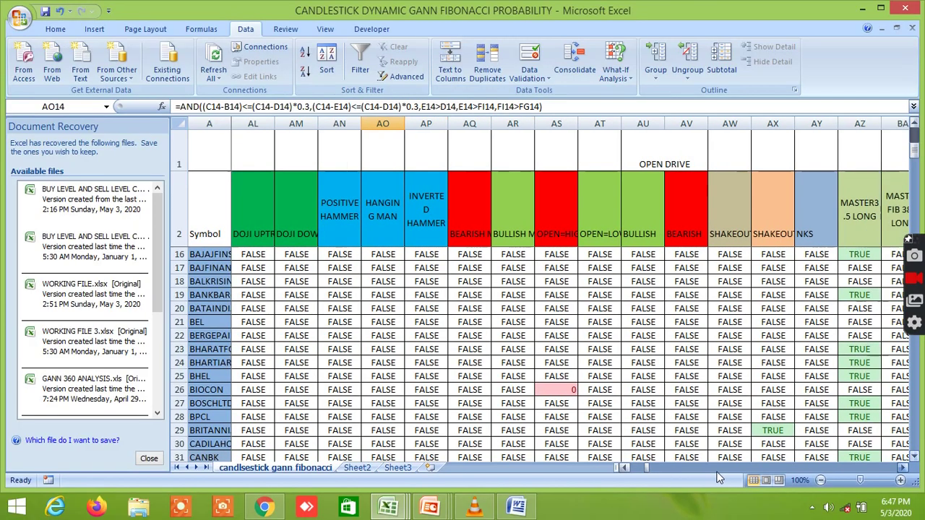
{"action": "scroll", "coordinate": [721, 471], "scroll_direction": "right", "scroll_amount": 1}
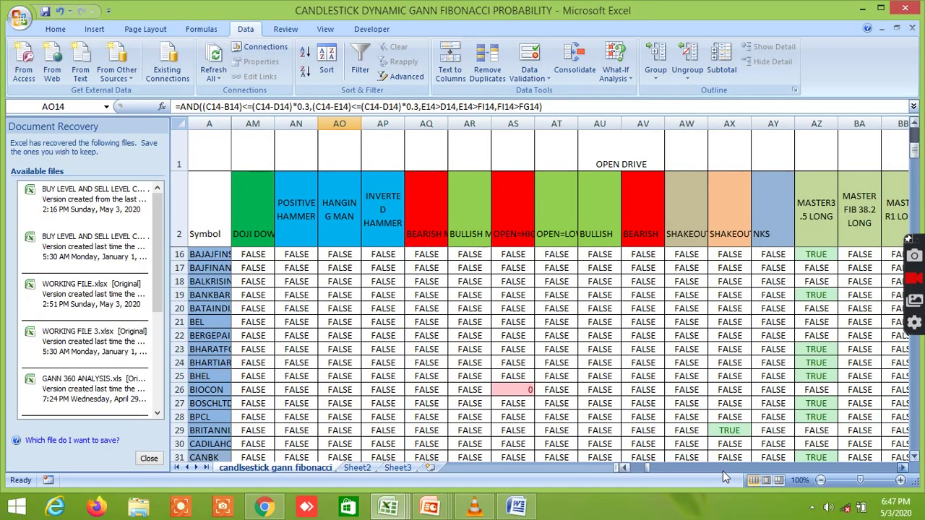
{"action": "scroll", "coordinate": [723, 471], "scroll_direction": "right", "scroll_amount": 1}
{"action": "scroll", "coordinate": [715, 469], "scroll_direction": "right", "scroll_amount": 1}
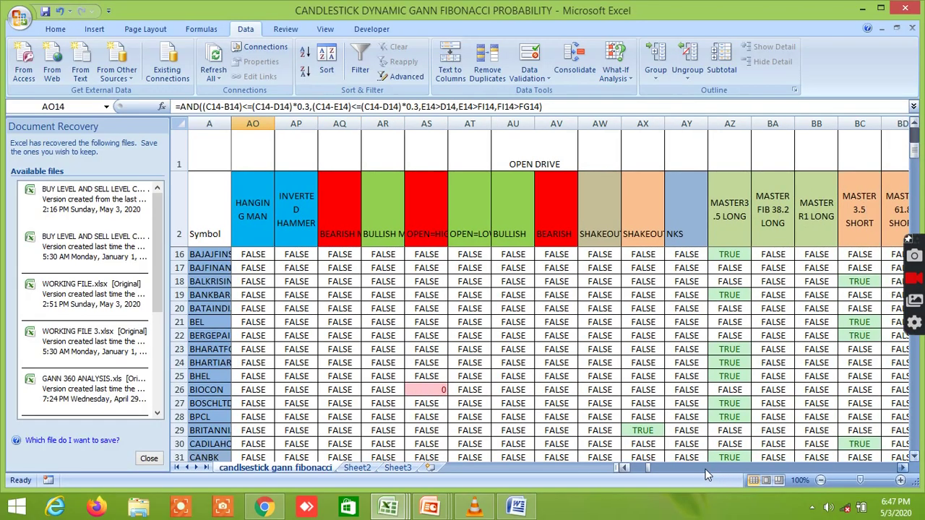
{"action": "scroll", "coordinate": [708, 473], "scroll_direction": "right", "scroll_amount": 1}
- Examine the FIB BUY 7 DAYS and FIB SELL 7 DAYS columns with their T1 to T7 targets
{"action": "scroll", "coordinate": [695, 361], "scroll_direction": "left", "scroll_amount": 5}
{"action": "left_click_drag", "start_coordinate": [679, 327], "coordinate": [739, 464]}
{"action": "scroll", "coordinate": [739, 464], "scroll_direction": "left", "scroll_amount": 5}
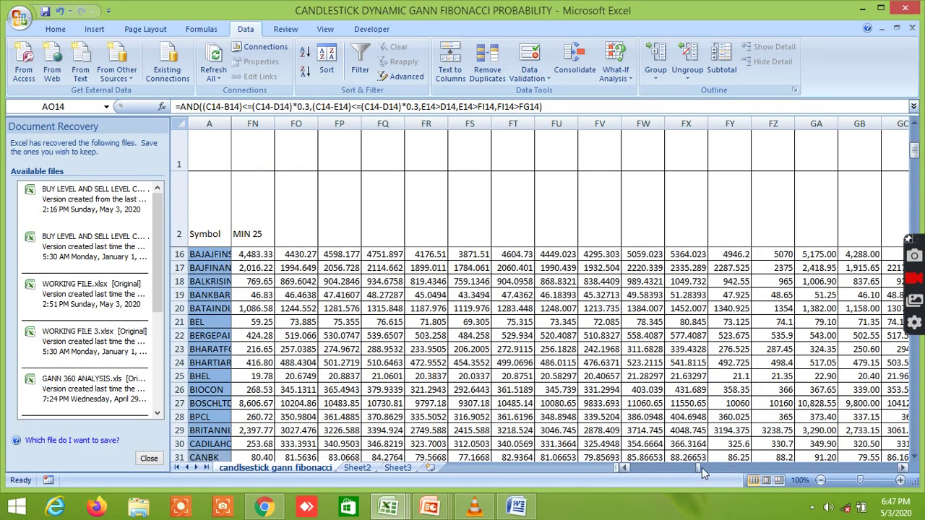
{"action": "mouse_move", "coordinate": [697, 470]}
{"action": "left_mouse_down"}
{"action": "mouse_move", "coordinate": [648, 472]}
{"action": "mouse_move", "coordinate": [685, 476]}
{"action": "left_mouse_up"}
{"action": "left_click_drag", "start_coordinate": [657, 475], "coordinate": [703, 475]}
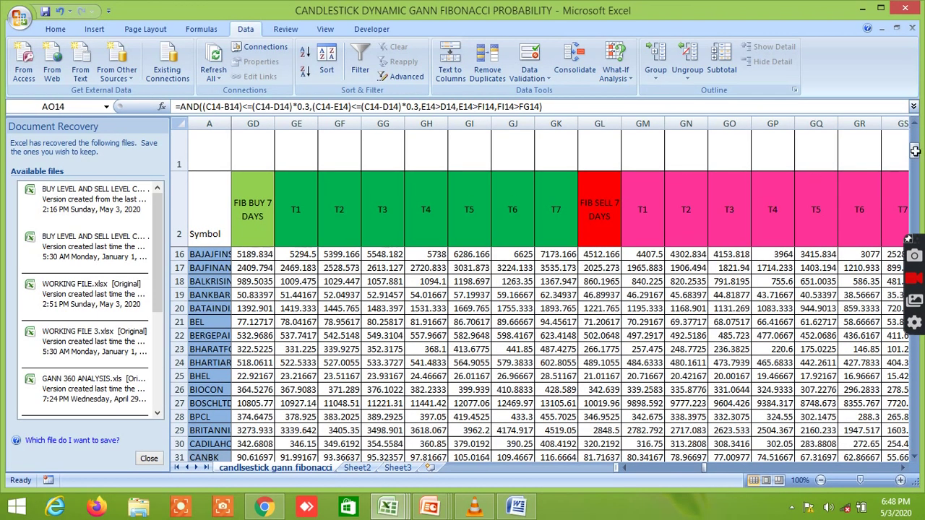
- Look through the seven-day Fibonacci levels for the last stocks, down past ZEEL to the commodity rows from ALUMINIUM to NICKEL
{"action": "left_click_drag", "start_coordinate": [915, 150], "coordinate": [903, 413]}
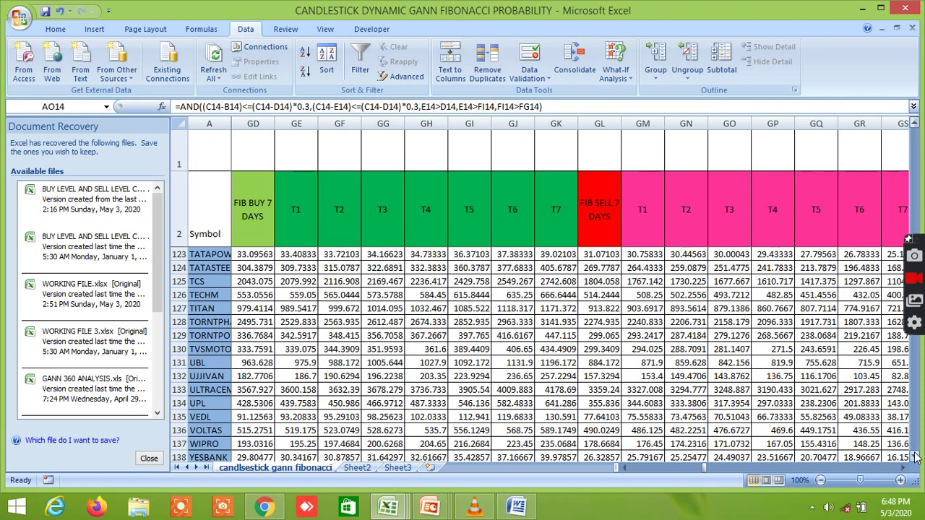
{"action": "left_click", "coordinate": [915, 457]}
{"action": "left_click", "coordinate": [915, 457]}
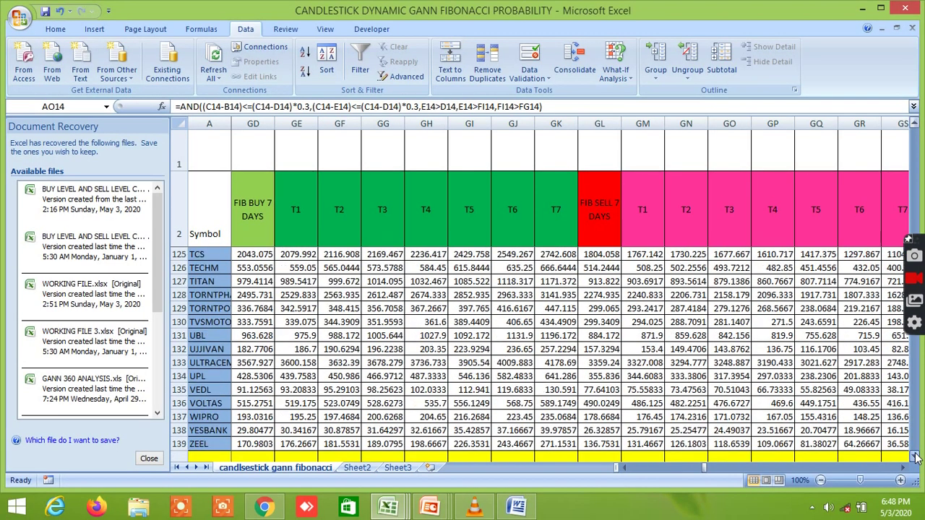
{"action": "left_click", "coordinate": [915, 457]}
{"action": "left_click", "coordinate": [915, 458]}
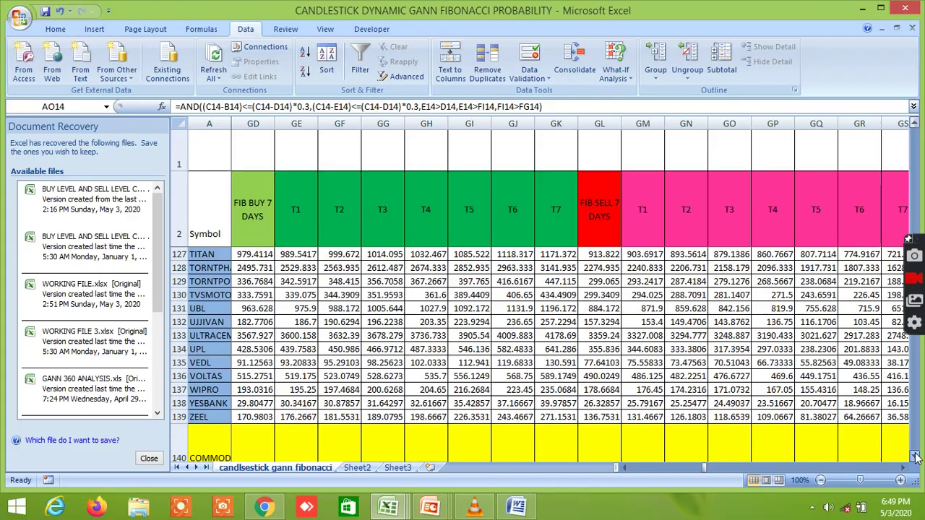
{"action": "left_click", "coordinate": [915, 457]}
{"action": "left_click", "coordinate": [915, 458]}
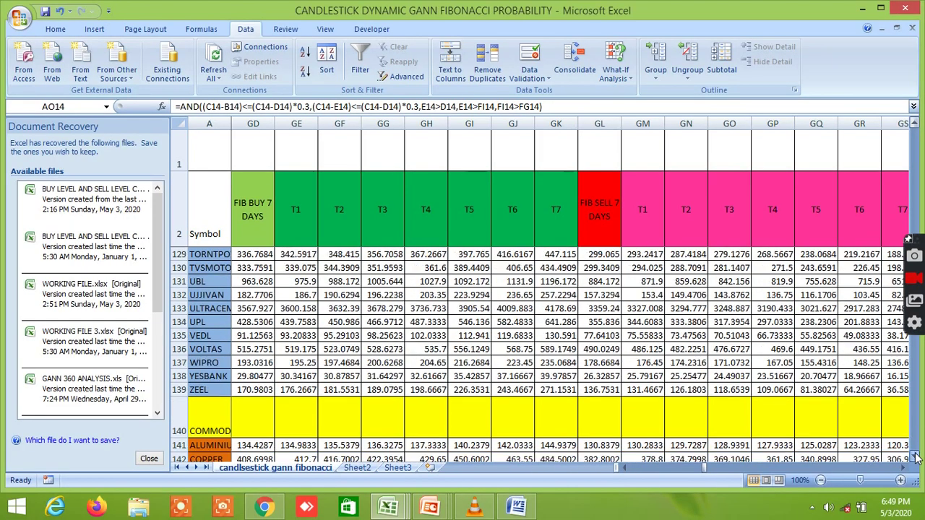
{"action": "left_click", "coordinate": [916, 457]}
{"action": "left_click", "coordinate": [915, 457]}
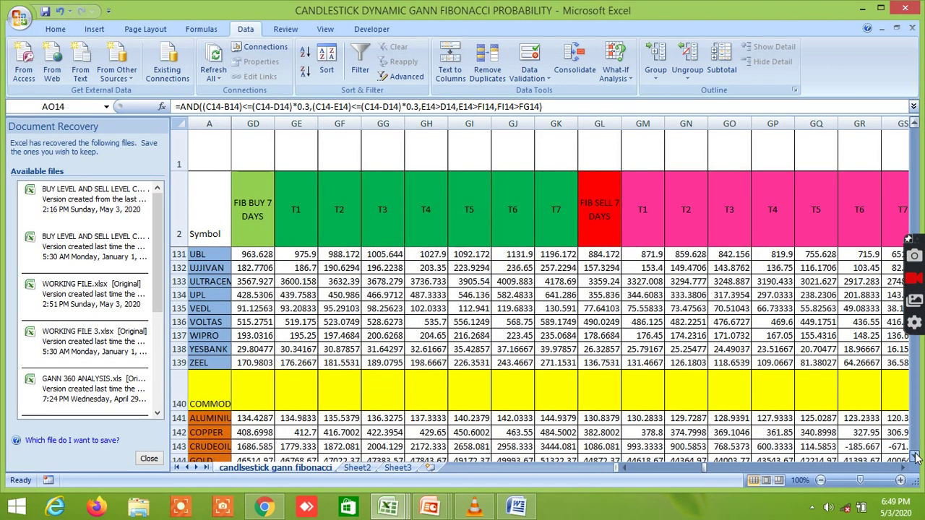
{"action": "left_click", "coordinate": [915, 457]}
{"action": "left_click", "coordinate": [915, 457]}
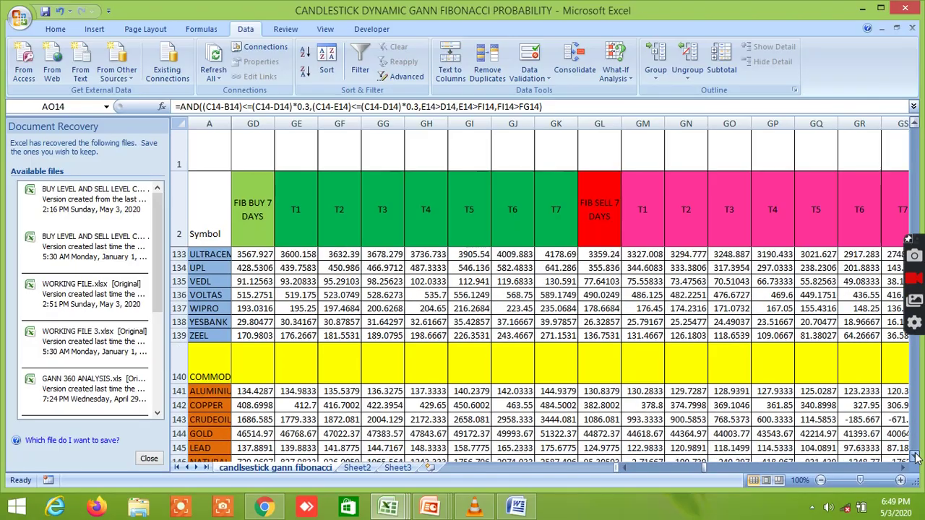
{"action": "left_click", "coordinate": [915, 457]}
{"action": "left_click", "coordinate": [915, 457]}
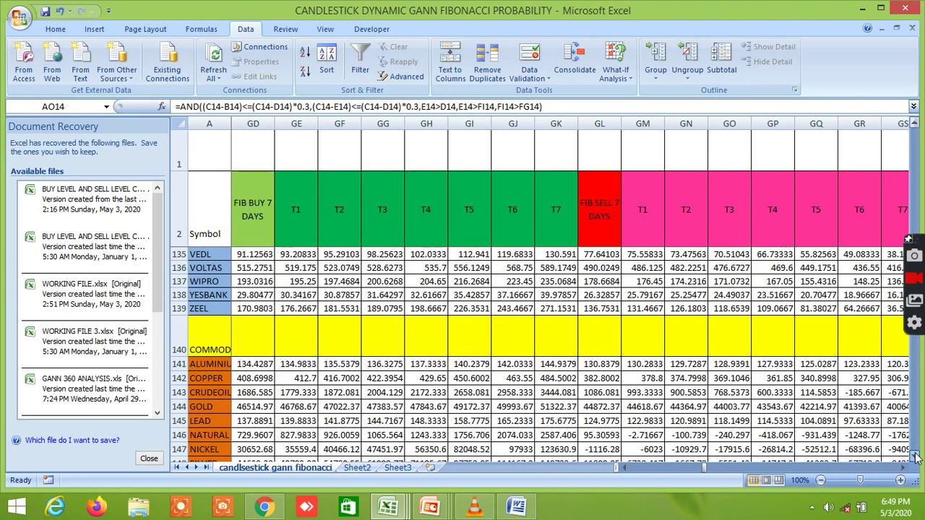
- Look through the seven-day Fibonacci levels for the remaining commodities and the BANKNIFTY and NIFTY rows, down to the first FUTURES rows
{"action": "left_click", "coordinate": [915, 458]}
{"action": "left_click", "coordinate": [916, 457]}
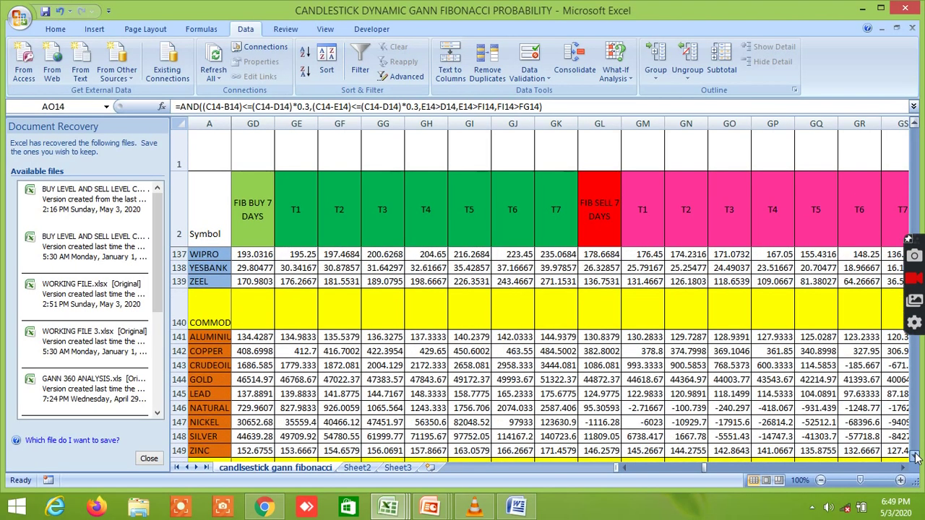
{"action": "left_click", "coordinate": [915, 457]}
{"action": "left_click", "coordinate": [916, 458]}
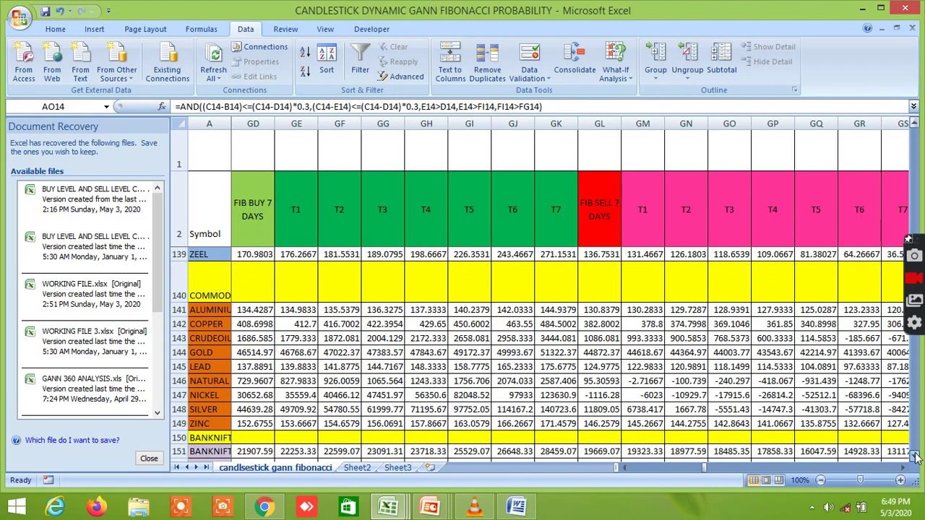
{"action": "left_click", "coordinate": [915, 457]}
{"action": "left_click", "coordinate": [915, 457]}
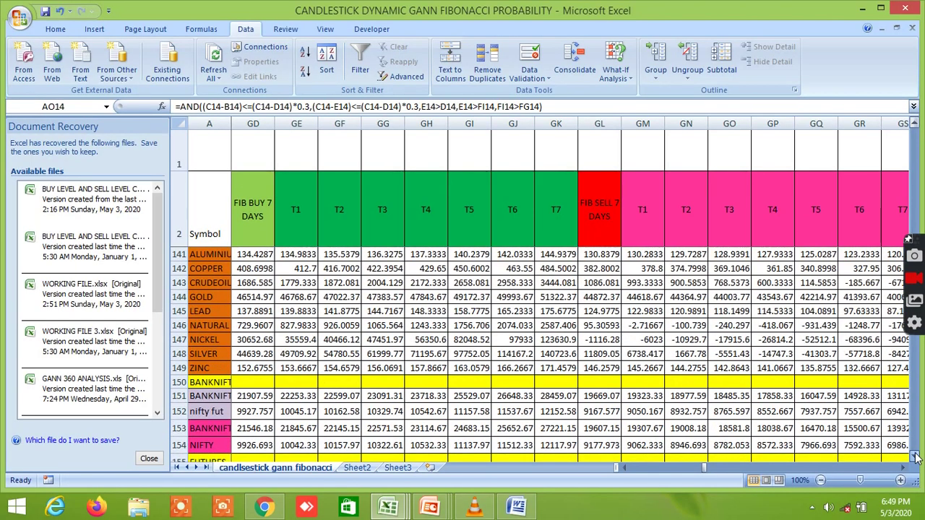
{"action": "left_click", "coordinate": [916, 458]}
{"action": "left_click", "coordinate": [915, 458]}
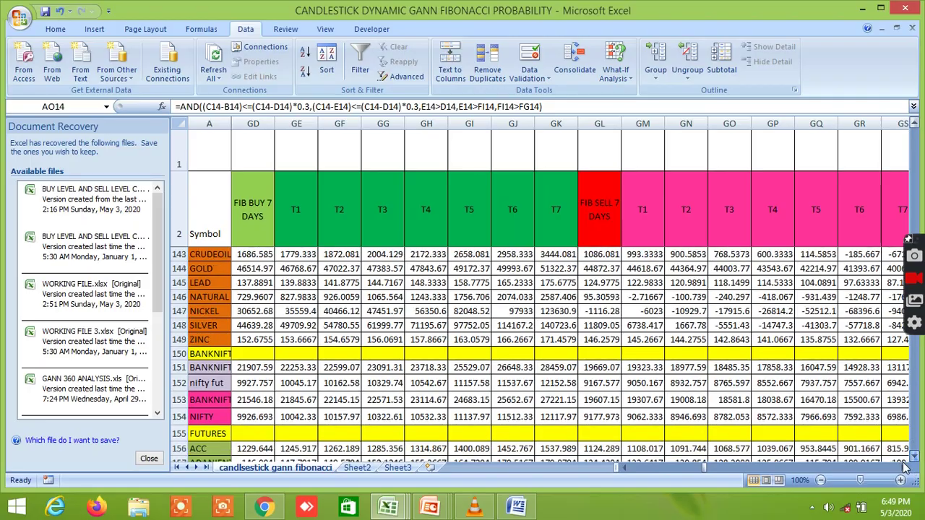
{"action": "left_click", "coordinate": [914, 457]}
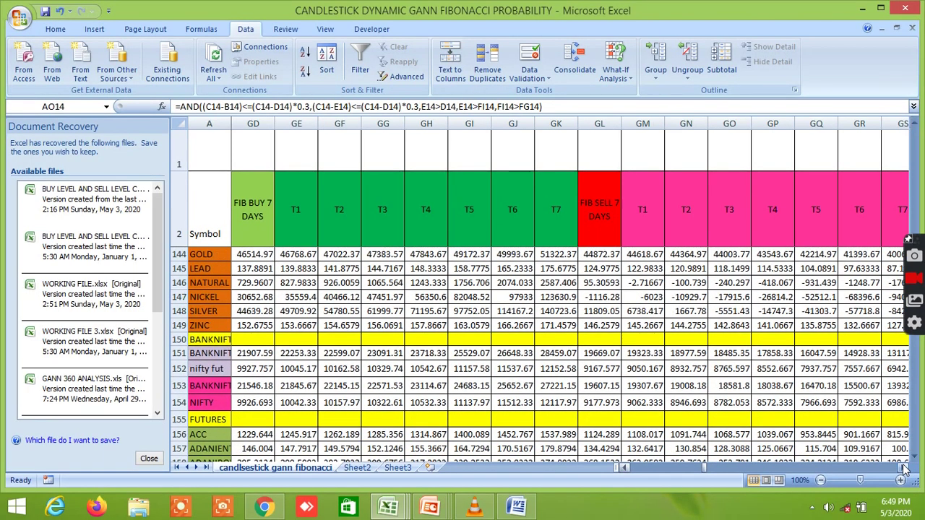
- Examine the LTP POSITION W.R.T BUY LEVEL 7 DAY columns from PV-BUY ENTRY to T6-T7
{"action": "left_click", "coordinate": [905, 468]}
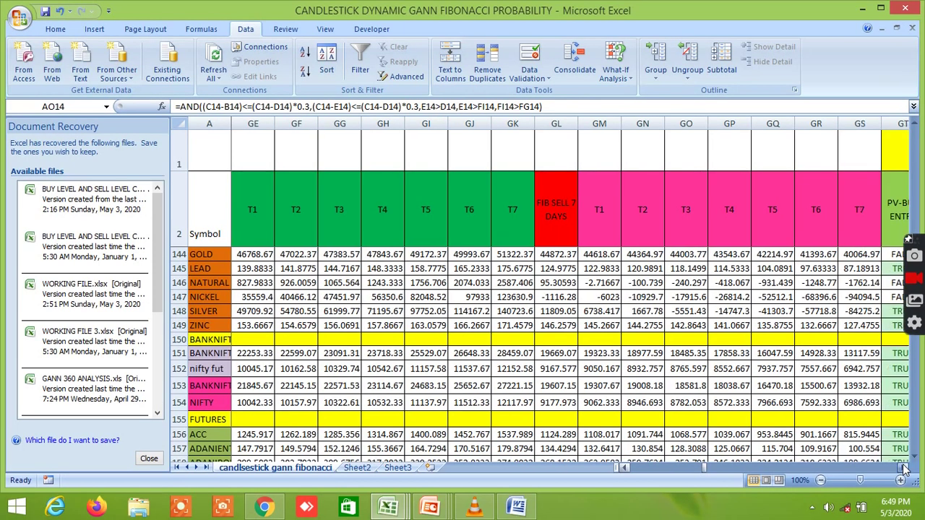
{"action": "left_click", "coordinate": [905, 468]}
{"action": "left_click", "coordinate": [905, 468]}
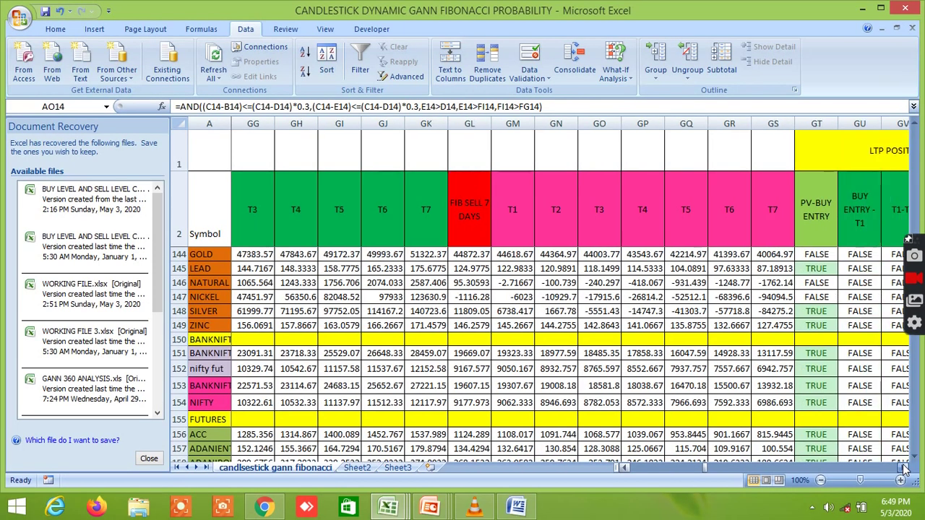
{"action": "left_click", "coordinate": [904, 468]}
{"action": "left_click", "coordinate": [905, 468]}
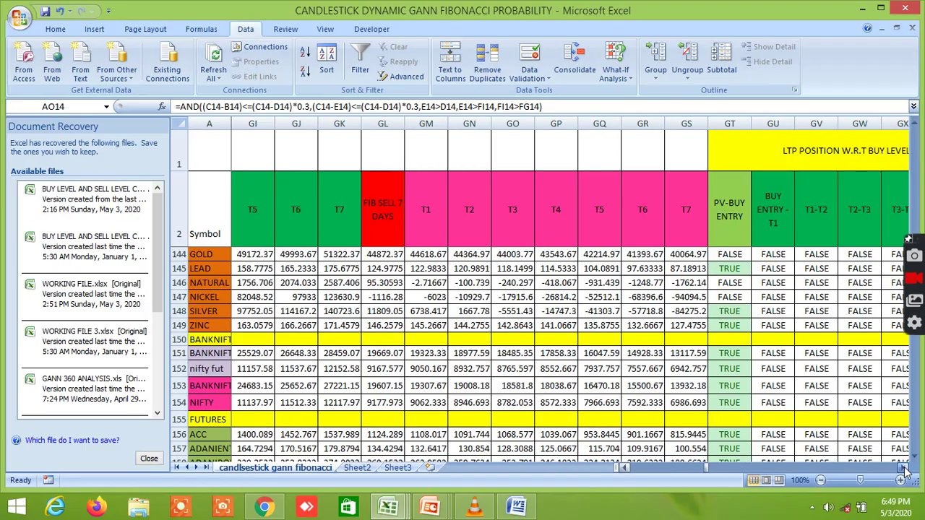
{"action": "left_click", "coordinate": [904, 468]}
{"action": "left_click", "coordinate": [905, 468]}
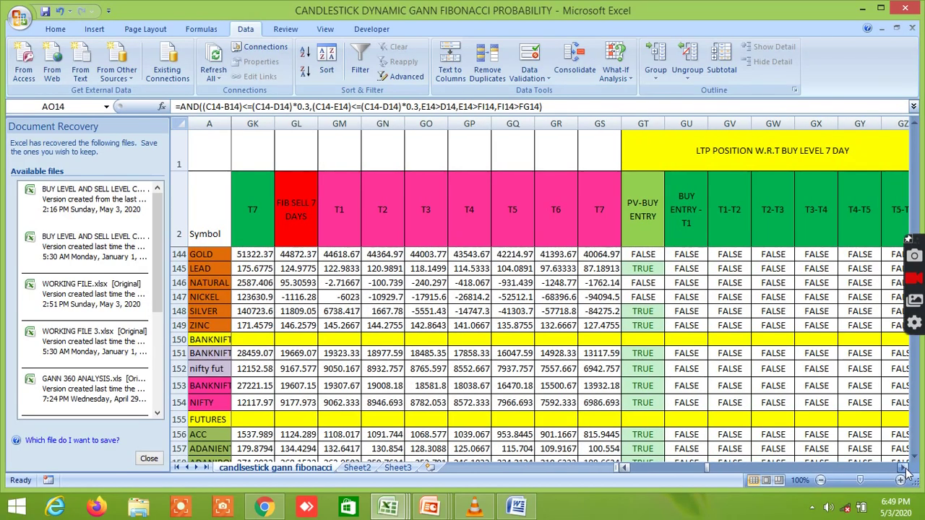
{"action": "left_click", "coordinate": [904, 468]}
{"action": "left_click", "coordinate": [905, 468]}
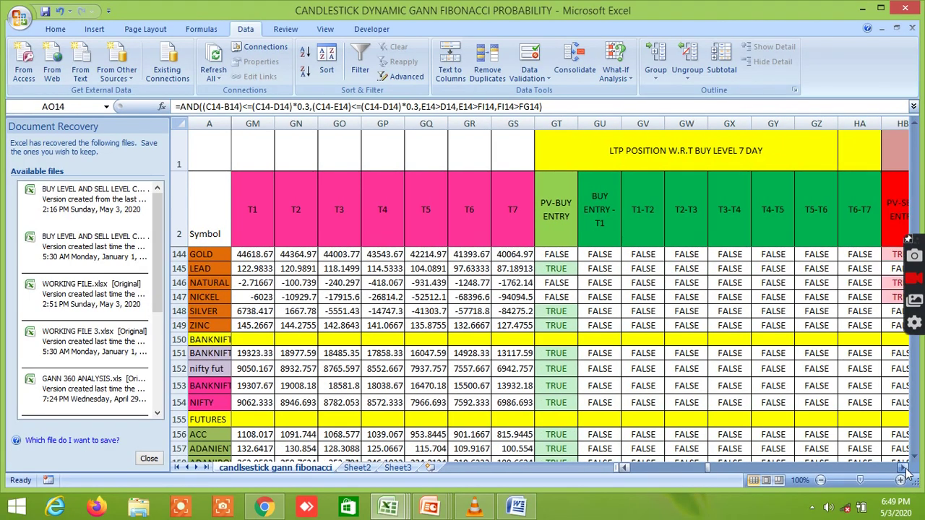
{"action": "left_click", "coordinate": [904, 468]}
{"action": "left_click", "coordinate": [904, 468]}
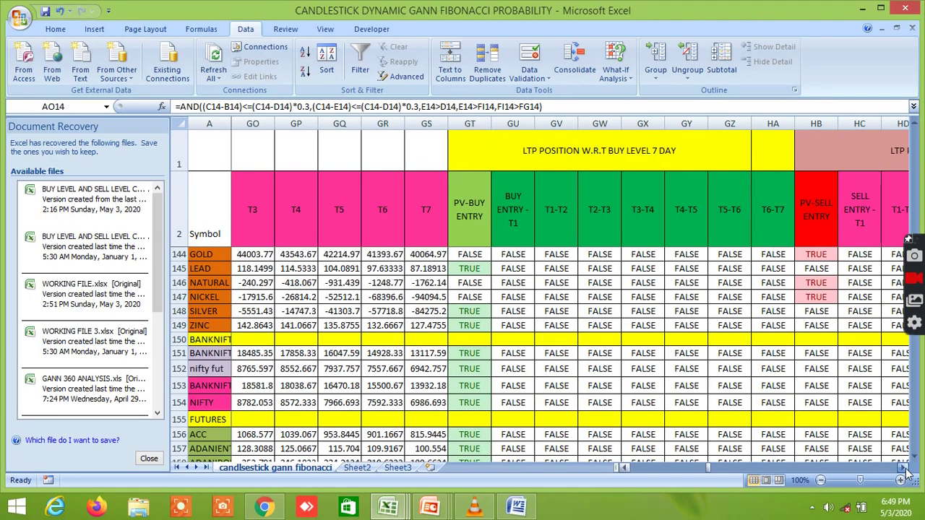
- Examine the LTP POSITION W.R.T SELL LEVEL 7 DAY columns from PV-SELL ENTRY to T6-T7
{"action": "left_click", "coordinate": [904, 468]}
{"action": "left_click", "coordinate": [905, 468]}
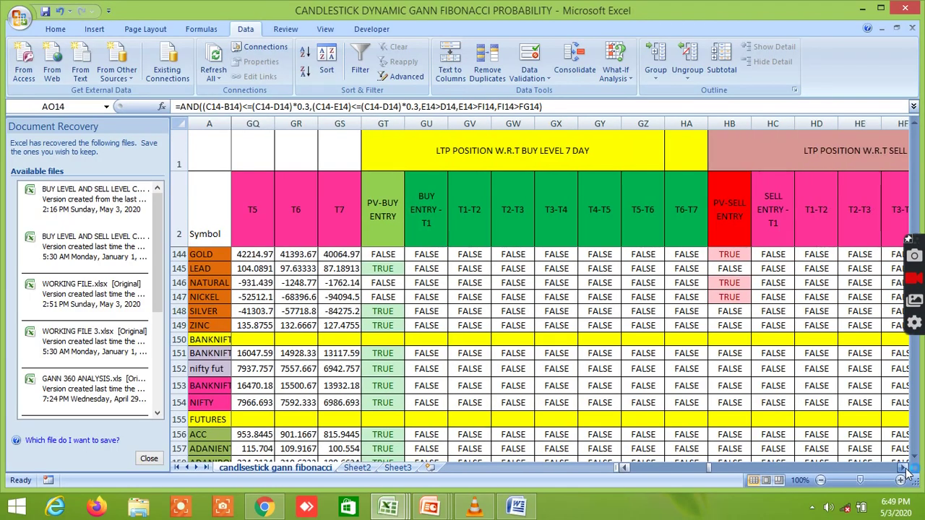
{"action": "left_click", "coordinate": [905, 468]}
{"action": "left_click", "coordinate": [904, 468]}
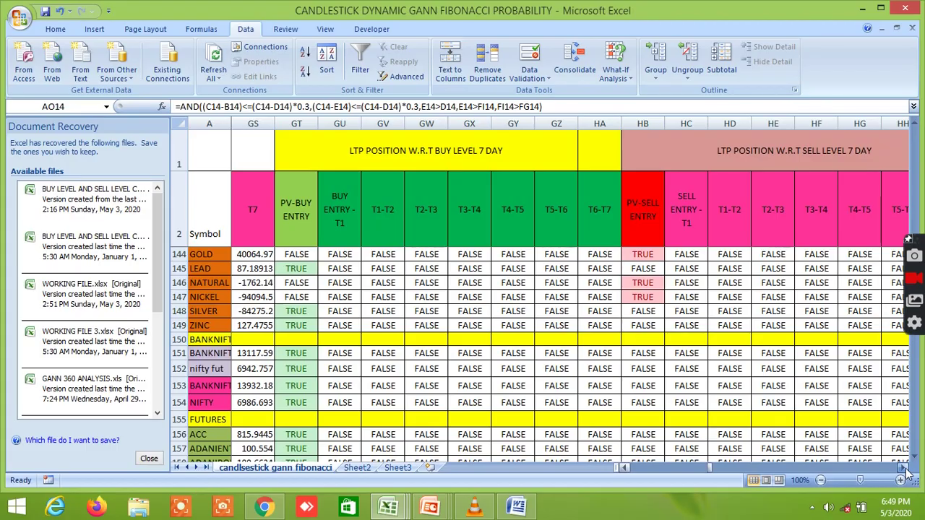
{"action": "left_click", "coordinate": [905, 468]}
{"action": "left_click", "coordinate": [904, 468]}
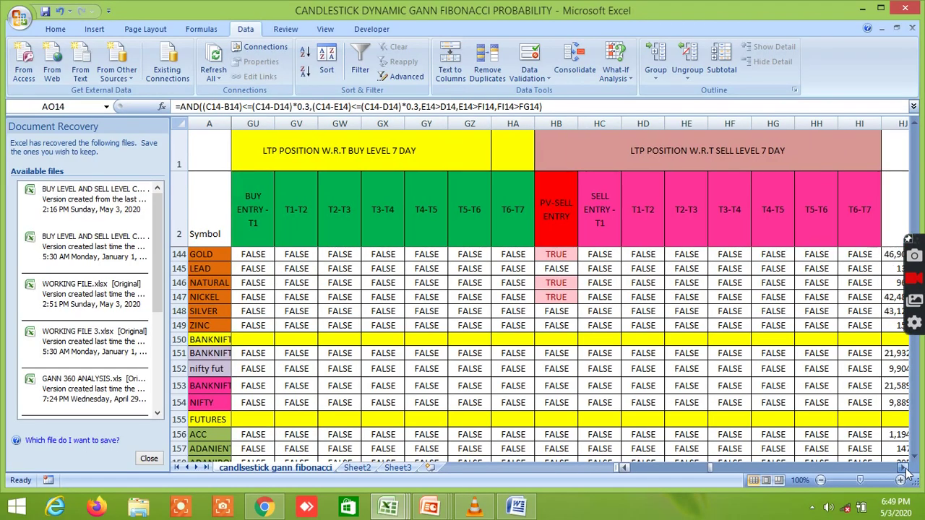
{"action": "left_click", "coordinate": [904, 468]}
{"action": "left_click", "coordinate": [905, 468]}
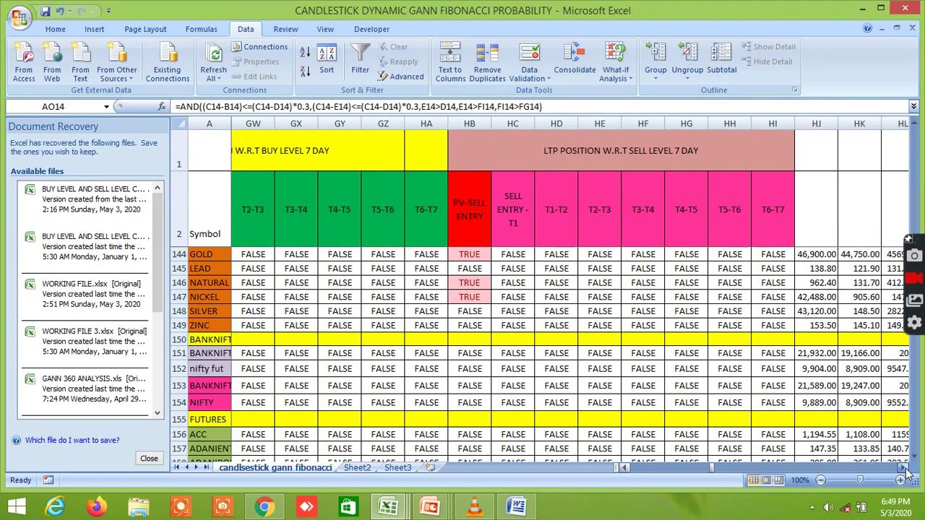
- Examine the FIB BUY 5 DAYS and FIB SELL 5 DAYS columns with their T1 to T3 targets
{"action": "left_click", "coordinate": [904, 468]}
{"action": "left_click", "coordinate": [904, 469]}
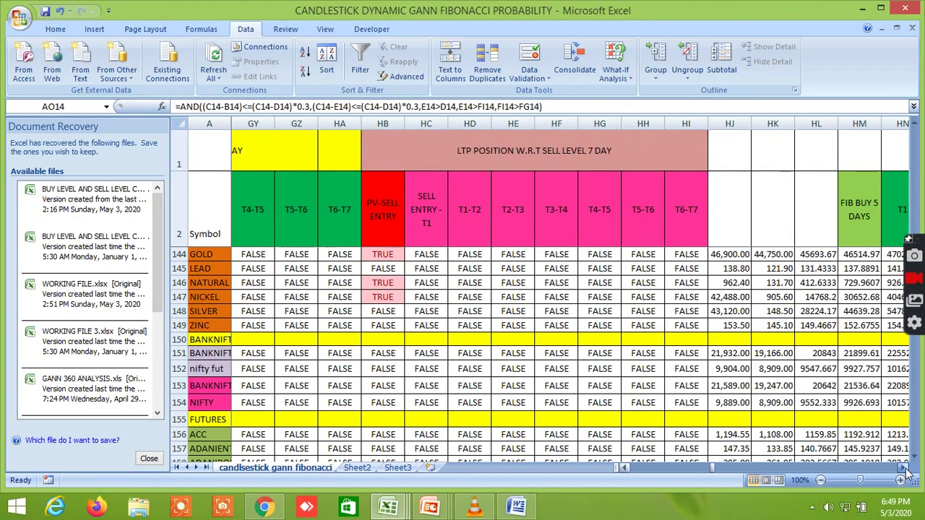
{"action": "left_click", "coordinate": [904, 468]}
{"action": "left_click", "coordinate": [905, 468]}
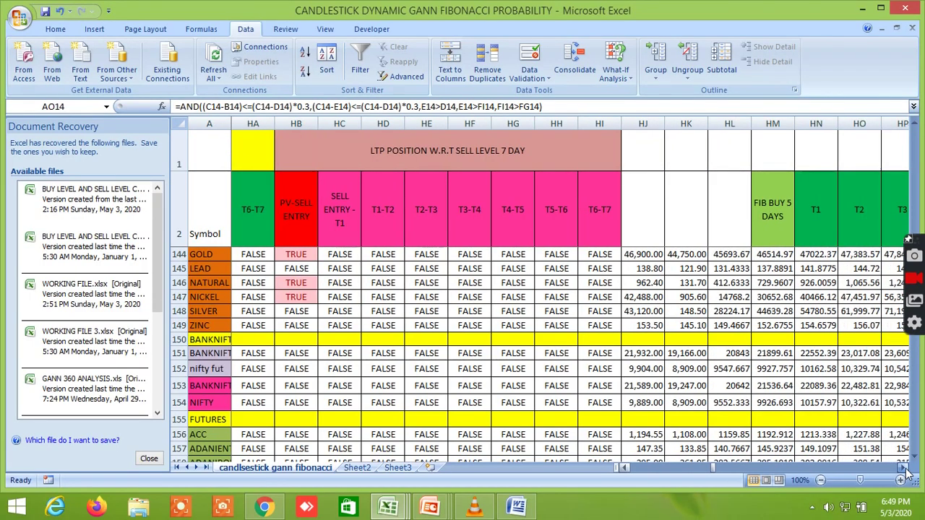
{"action": "left_click", "coordinate": [904, 469]}
{"action": "left_click", "coordinate": [904, 468]}
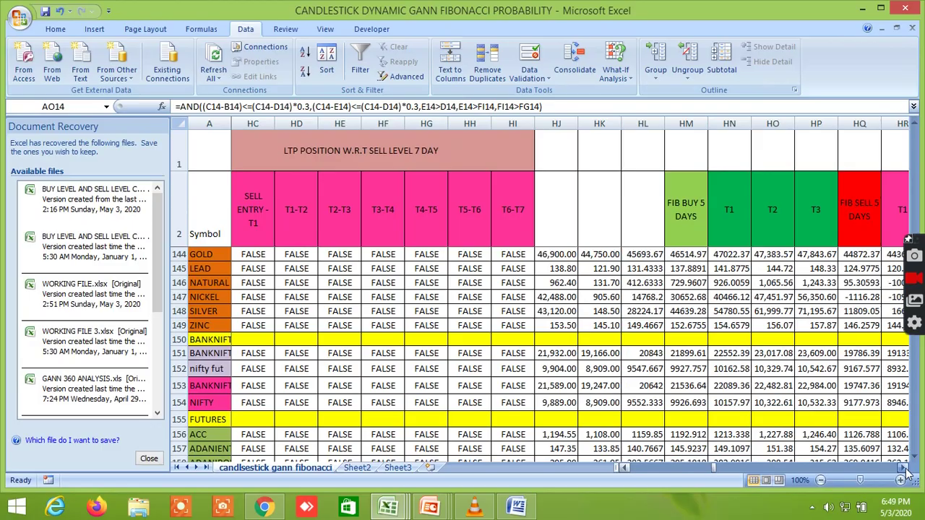
{"action": "left_click", "coordinate": [904, 468]}
{"action": "left_click", "coordinate": [904, 468]}
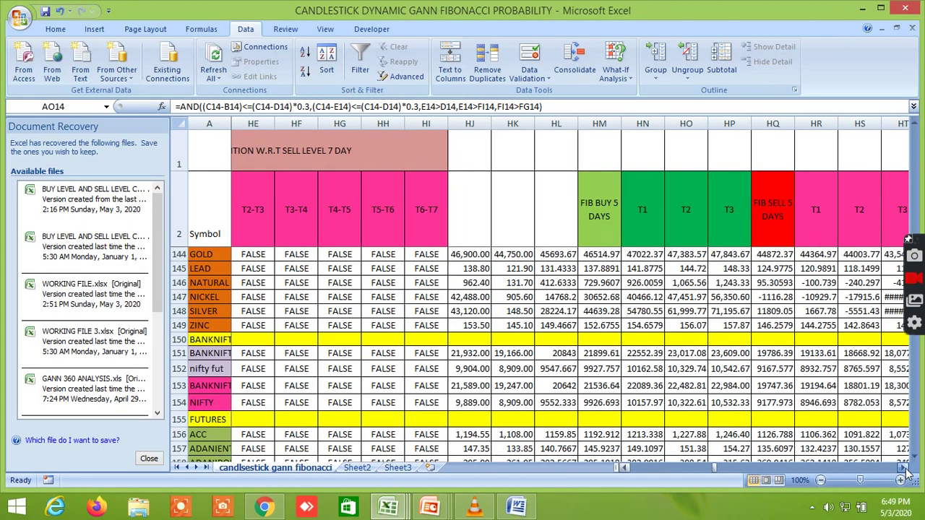
{"action": "left_click", "coordinate": [905, 468]}
{"action": "left_click", "coordinate": [905, 468]}
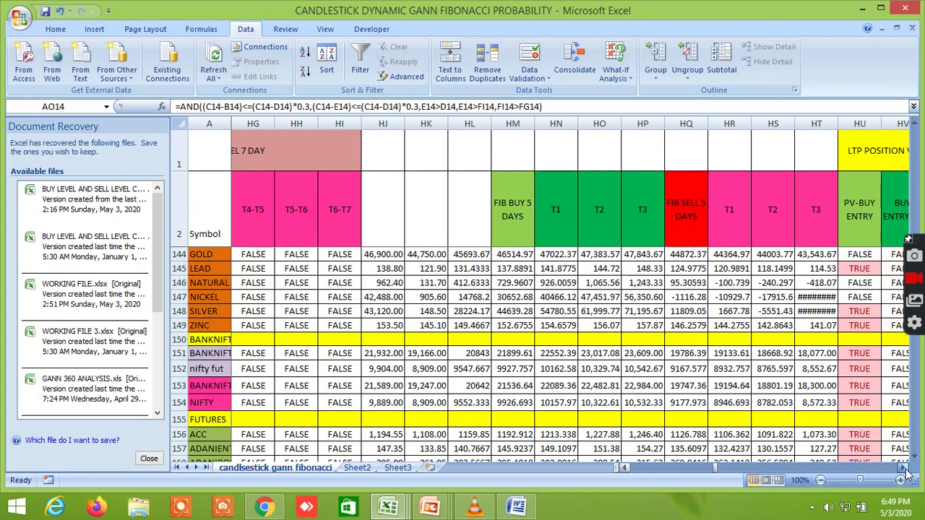
- Examine the LTP POSITION columns for the five-day buy and sell levels, from PV-BUY ENTRY to the sell side's T2-T3
{"action": "left_click", "coordinate": [905, 469]}
{"action": "left_click", "coordinate": [905, 469]}
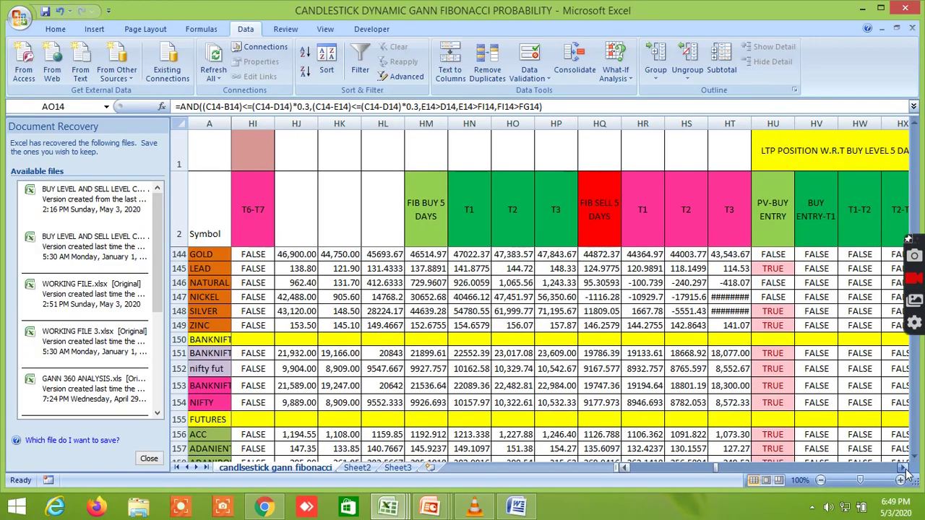
{"action": "left_click", "coordinate": [904, 468]}
{"action": "left_click", "coordinate": [904, 468]}
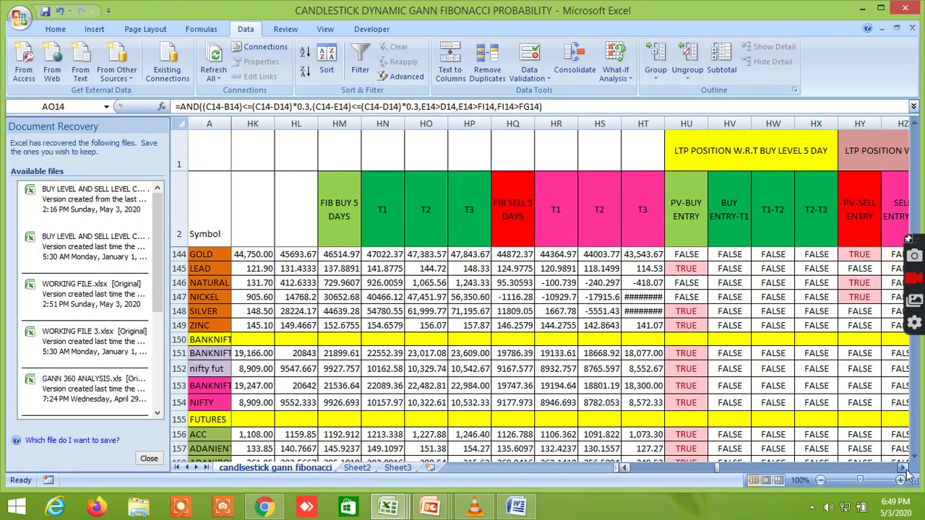
{"action": "left_click", "coordinate": [904, 468]}
{"action": "left_click", "coordinate": [904, 468]}
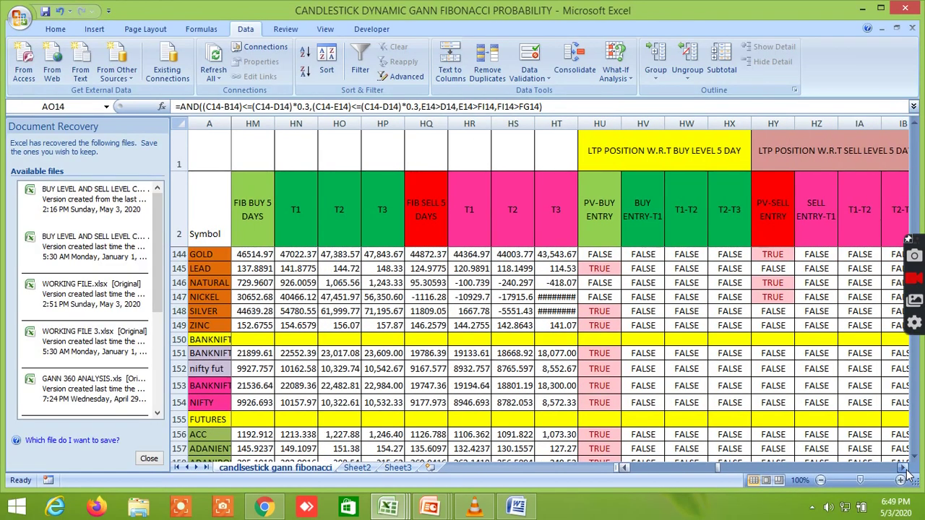
{"action": "left_click", "coordinate": [905, 468]}
{"action": "left_click", "coordinate": [904, 468]}
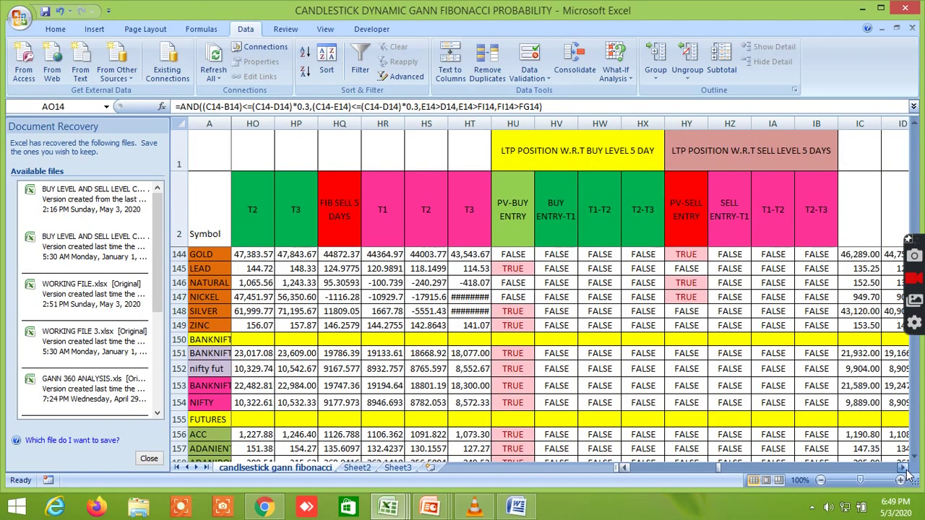
{"action": "left_click", "coordinate": [905, 468]}
{"action": "left_click", "coordinate": [905, 468]}
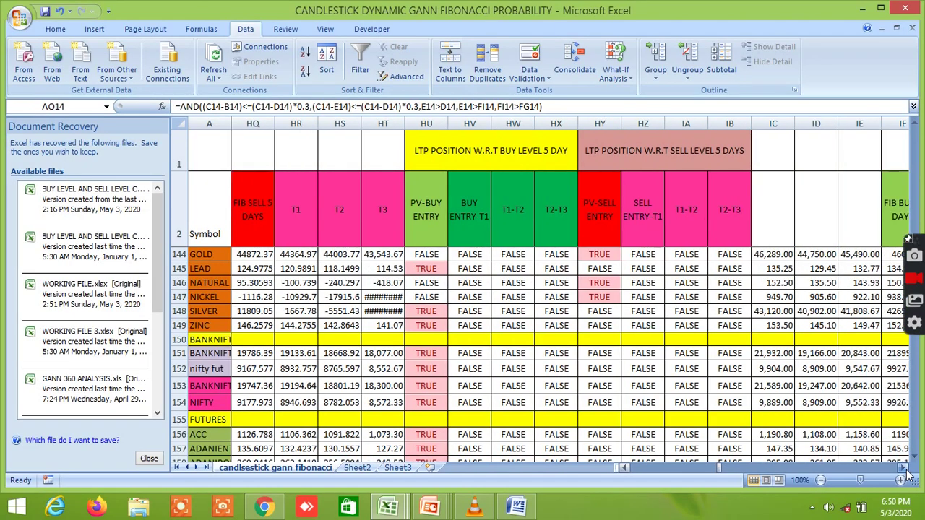
- Look at the FIB BUY 3 DAYS and FIB SELL 3 DAYS columns beyond the five-day LTP positions
{"action": "left_click", "coordinate": [904, 468]}
{"action": "left_click", "coordinate": [904, 468]}
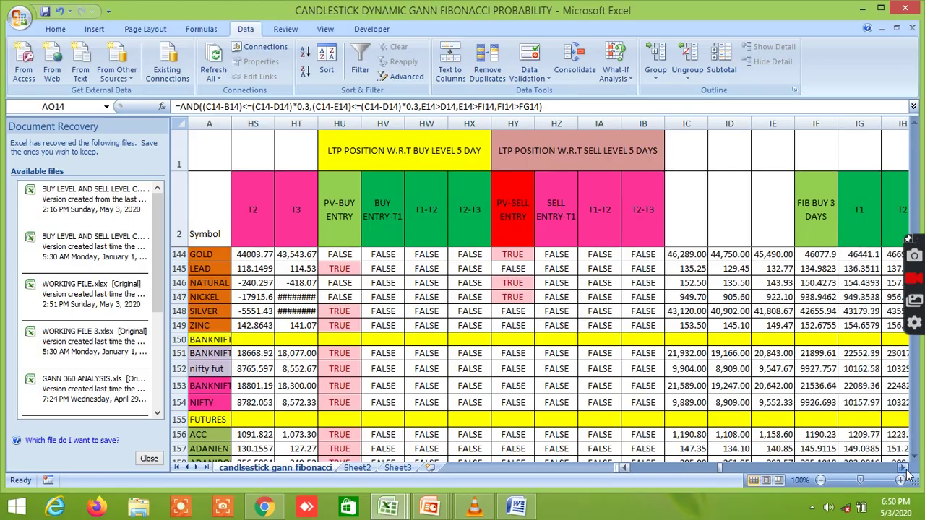
{"action": "left_click", "coordinate": [904, 468]}
{"action": "left_click", "coordinate": [905, 468]}
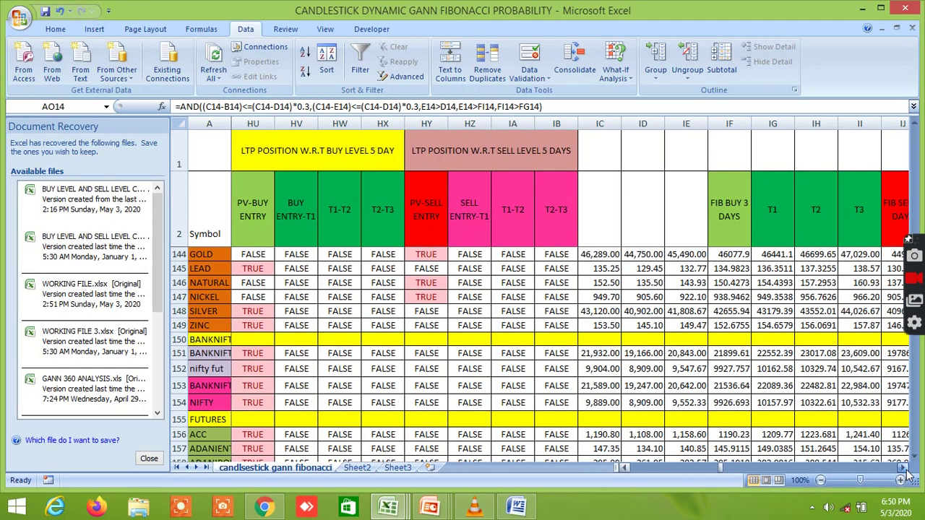
{"action": "left_click", "coordinate": [904, 468]}
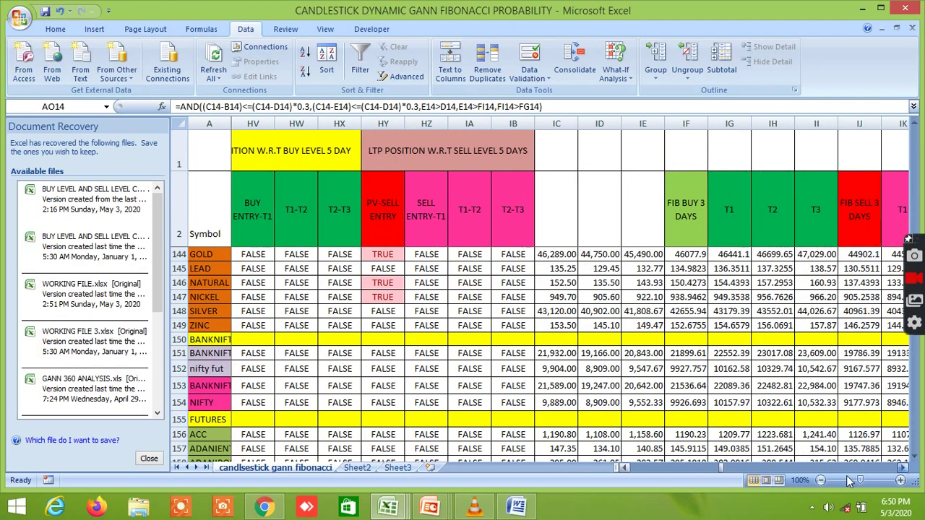
{"action": "left_click", "coordinate": [904, 468]}
- View the CPR 1 DAYS and PIVOT POINT 1 DAYS columns and the adjoining STOCKS BETWEEN CPR AND R1 and S1 signals
{"action": "left_click_drag", "start_coordinate": [731, 473], "coordinate": [788, 466]}
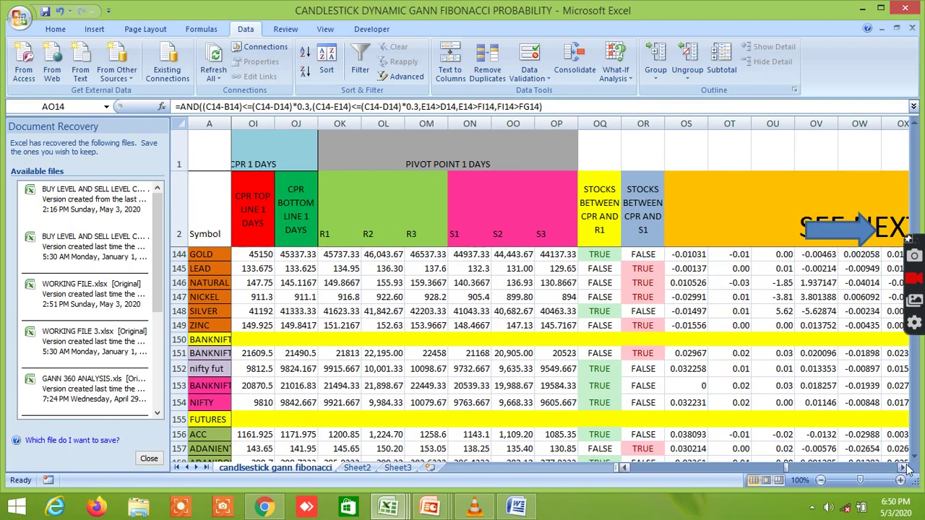
{"action": "left_click", "coordinate": [903, 468]}
{"action": "left_click", "coordinate": [902, 468]}
- Examine the Gann angle resistance columns from R1 to R9, including BUY ENTRY R3 and STRONG RESISTANCE R6
{"action": "mouse_move", "coordinate": [794, 469]}
{"action": "left_mouse_down"}
{"action": "mouse_move", "coordinate": [844, 471]}
{"action": "mouse_move", "coordinate": [803, 474]}
{"action": "left_mouse_up"}
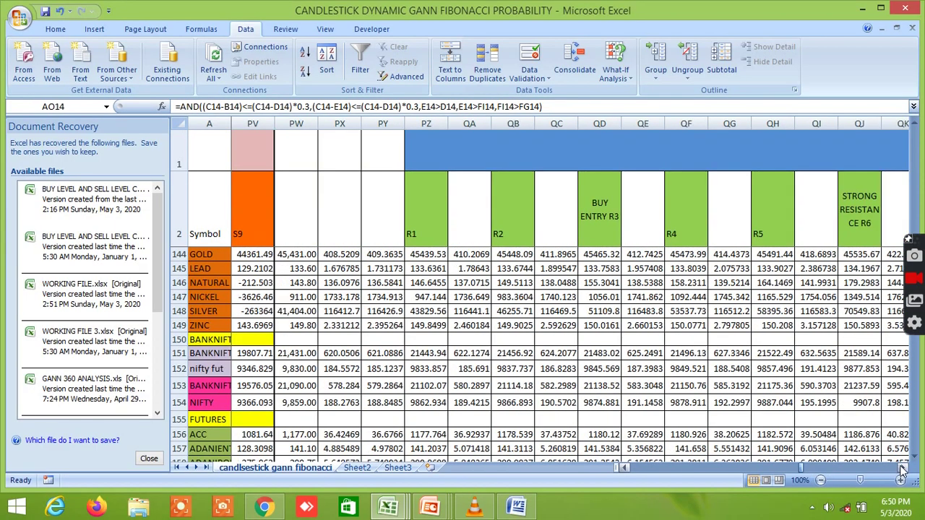
{"action": "left_click", "coordinate": [905, 470]}
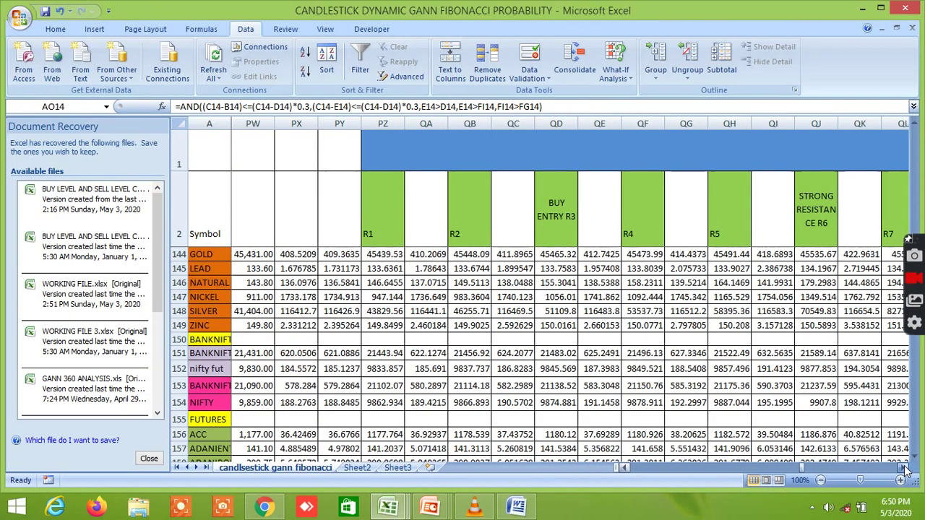
{"action": "left_click", "coordinate": [905, 470]}
{"action": "left_click", "coordinate": [905, 469]}
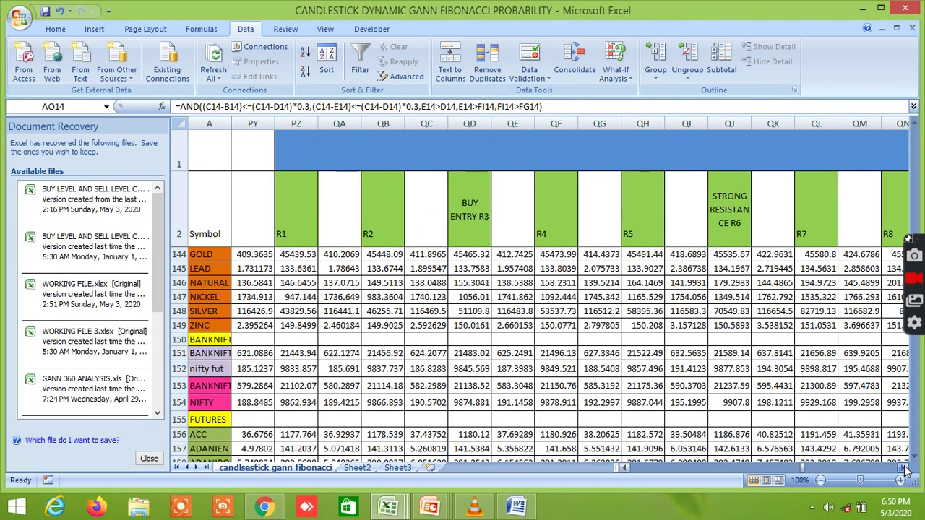
{"action": "left_click", "coordinate": [905, 469]}
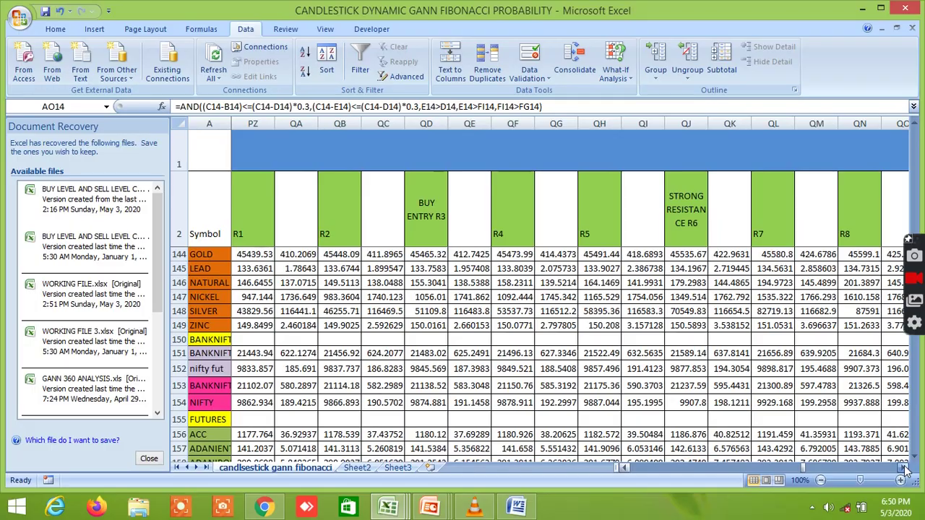
{"action": "left_click", "coordinate": [906, 470]}
{"action": "left_click", "coordinate": [906, 469]}
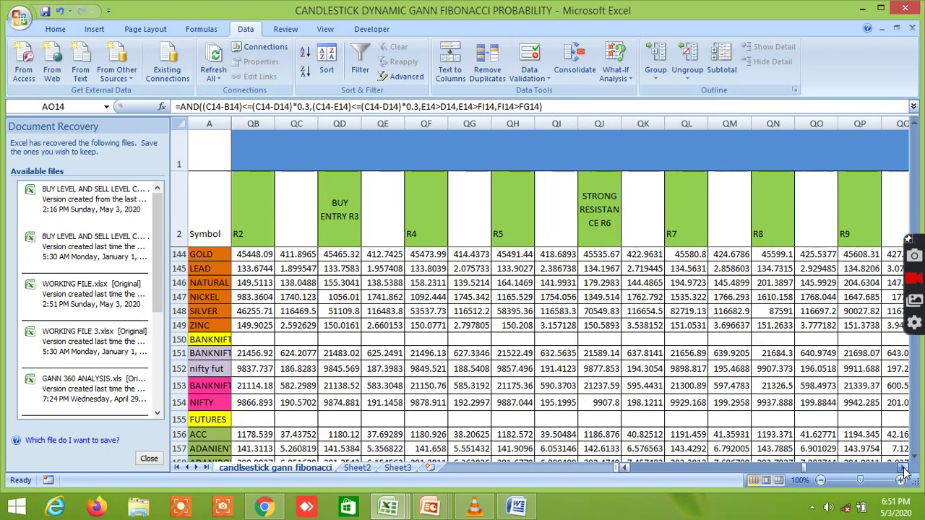
- View the rest of the GAN ANGLE CALCULATION BASED ON VOLATILITY EQUITY STOCKS section, through R10, R11, S1 and S2
{"action": "left_click", "coordinate": [903, 470]}
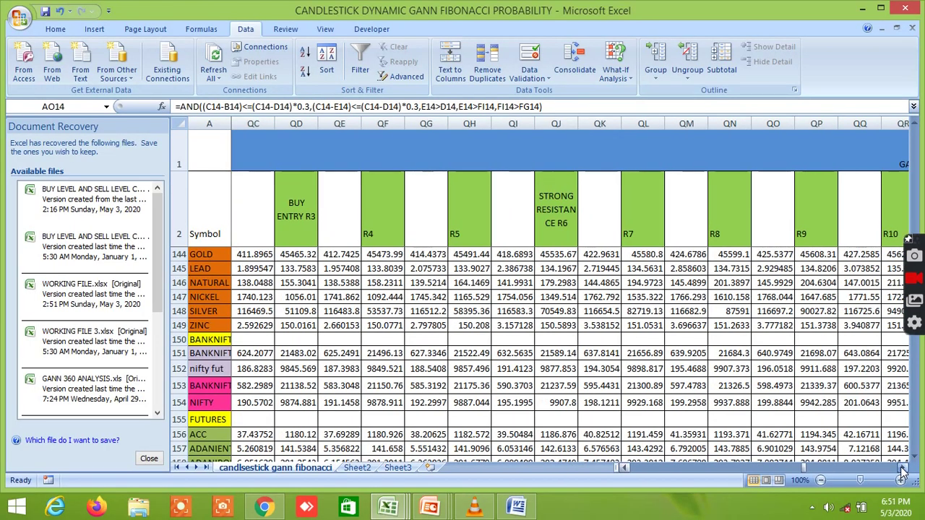
{"action": "left_click", "coordinate": [903, 470]}
{"action": "left_click", "coordinate": [903, 469]}
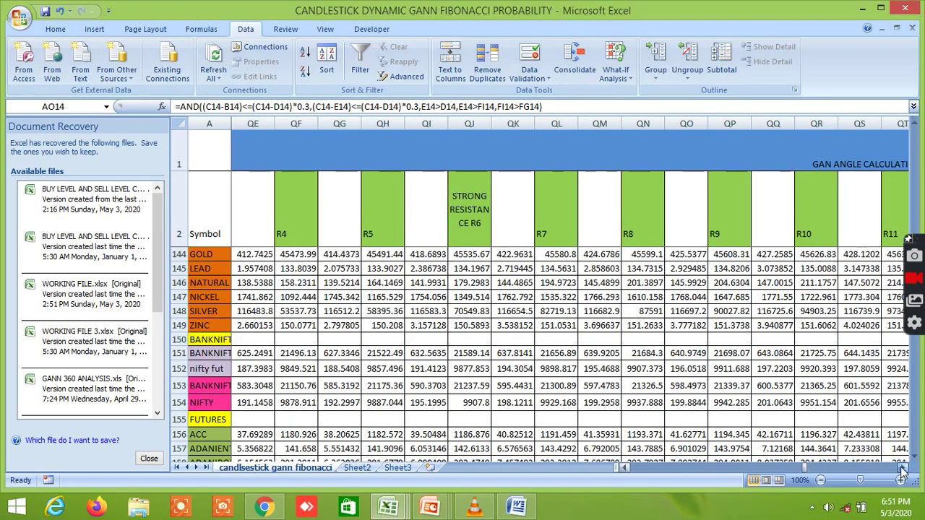
{"action": "left_click", "coordinate": [903, 470]}
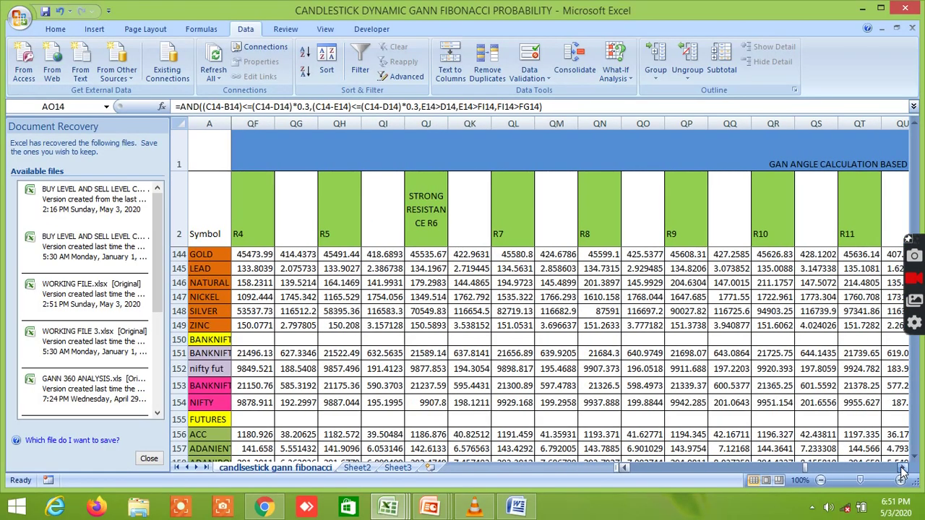
{"action": "left_click", "coordinate": [903, 470]}
{"action": "left_click", "coordinate": [903, 470]}
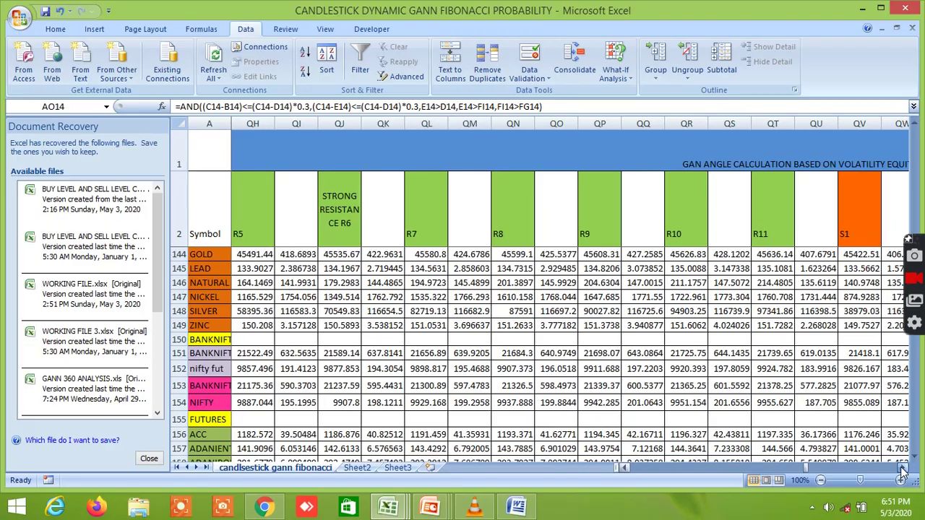
{"action": "left_click", "coordinate": [903, 470]}
{"action": "left_click", "coordinate": [903, 470]}
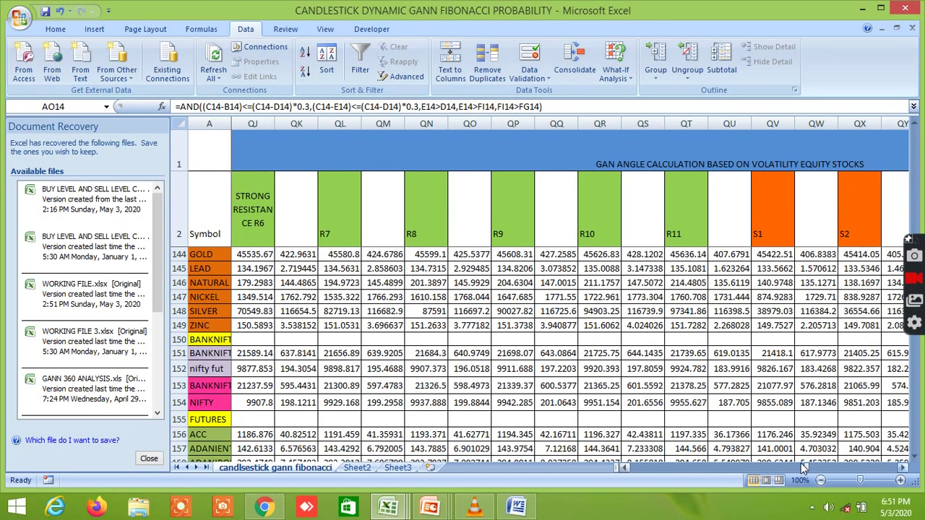
- Review the pivot point and average true range targets, plus the PROBABILITY VOL.FIB and PROBABILITY VOL GANN DEGREE columns
{"action": "left_click_drag", "start_coordinate": [806, 469], "coordinate": [871, 477]}
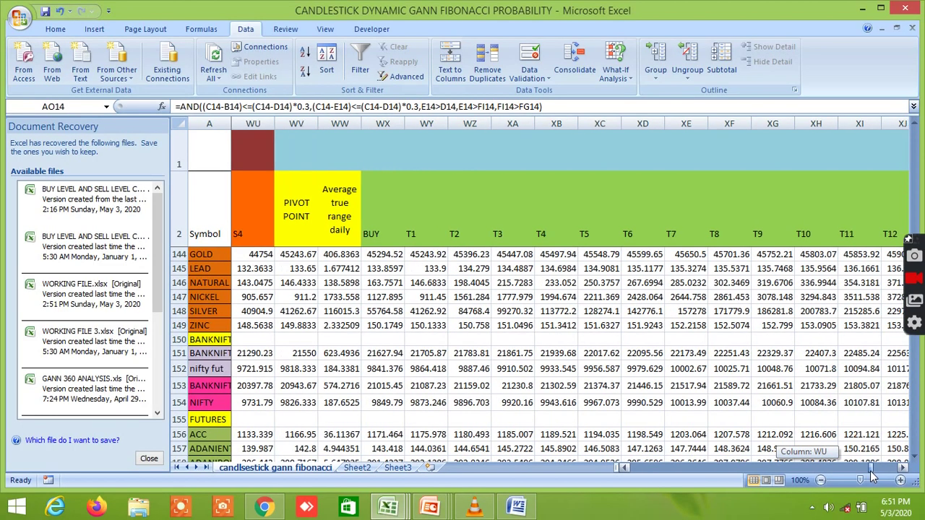
{"action": "left_click_drag", "start_coordinate": [872, 474], "coordinate": [904, 470]}
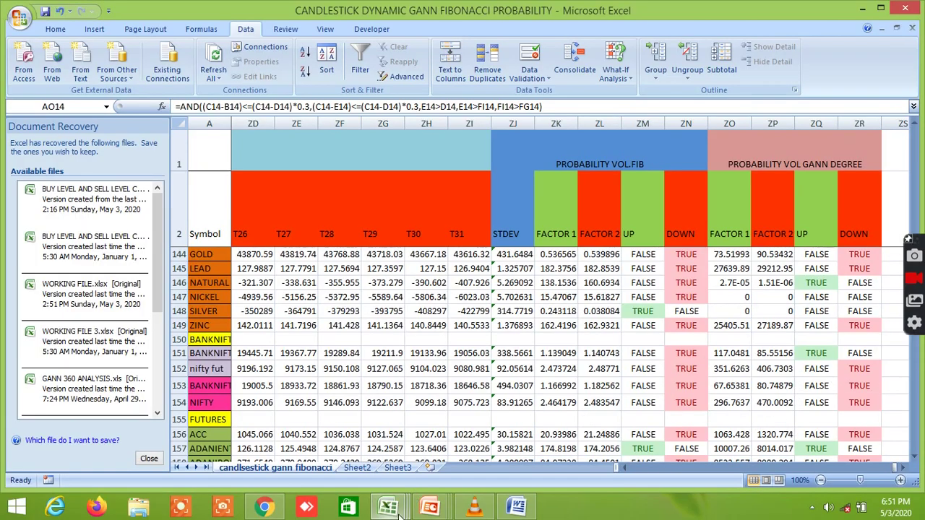
- Switch to the GANN PRICE TIME SQUARE ANALYSIS workbook and view the early January price rows on the NIFTY sheet
{"action": "mouse_move", "coordinate": [395, 508]}
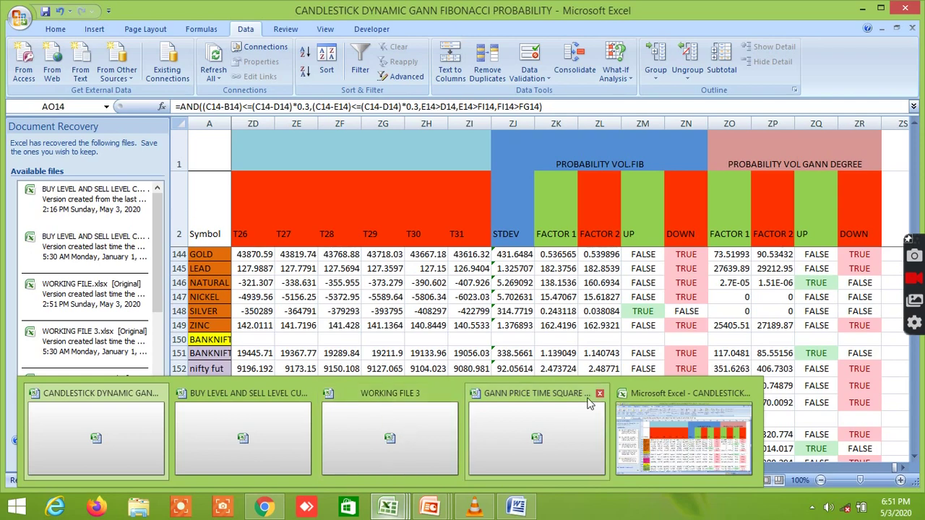
{"action": "left_click", "coordinate": [546, 439]}
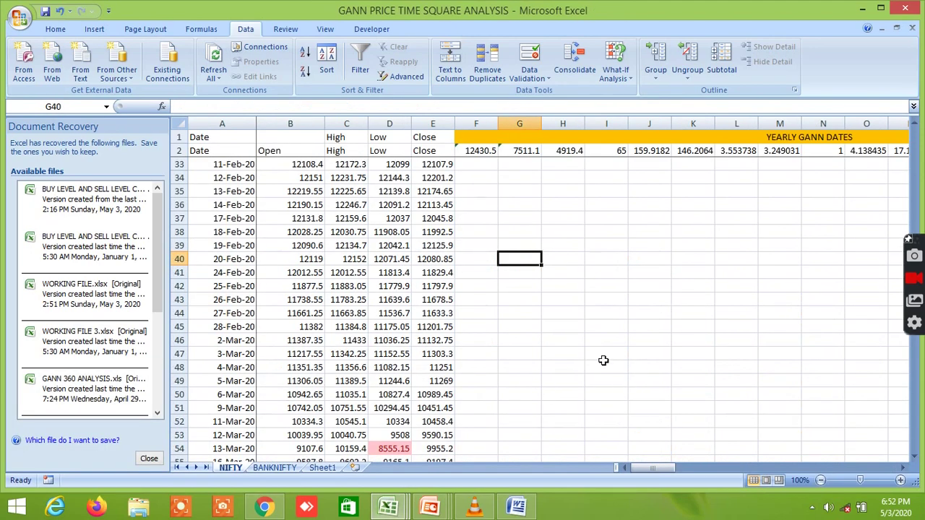
{"action": "scroll", "coordinate": [599, 340], "scroll_direction": "up", "scroll_amount": 3}
{"action": "scroll", "coordinate": [596, 325], "scroll_direction": "up", "scroll_amount": 4}
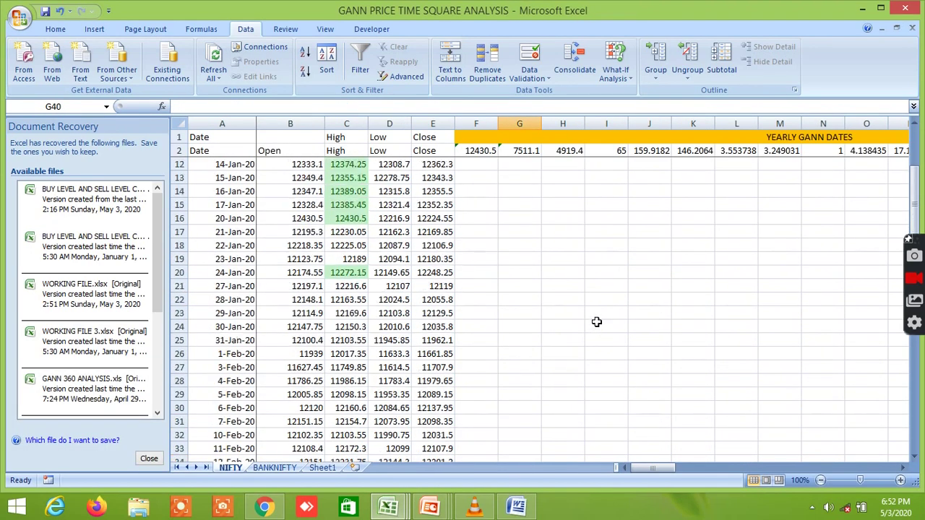
{"action": "scroll", "coordinate": [592, 319], "scroll_direction": "down", "scroll_amount": 1}
{"action": "scroll", "coordinate": [592, 318], "scroll_direction": "up", "scroll_amount": 1}
{"action": "scroll", "coordinate": [591, 315], "scroll_direction": "up", "scroll_amount": 1}
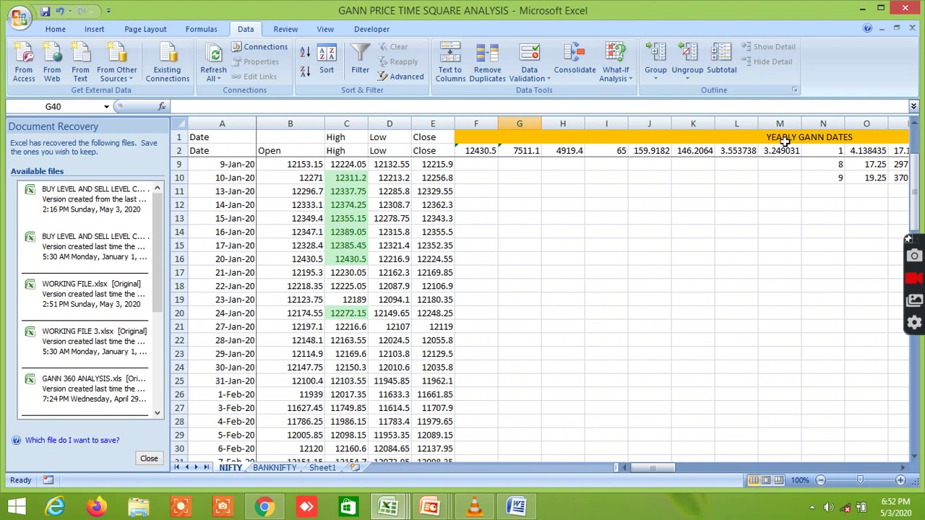
- Examine the YEARLY GANN DATES section of the NIFTY sheet, including its calculated date columns
{"action": "left_click_drag", "start_coordinate": [654, 467], "coordinate": [671, 468]}
{"action": "scroll", "coordinate": [679, 223], "scroll_direction": "up", "scroll_amount": 1}
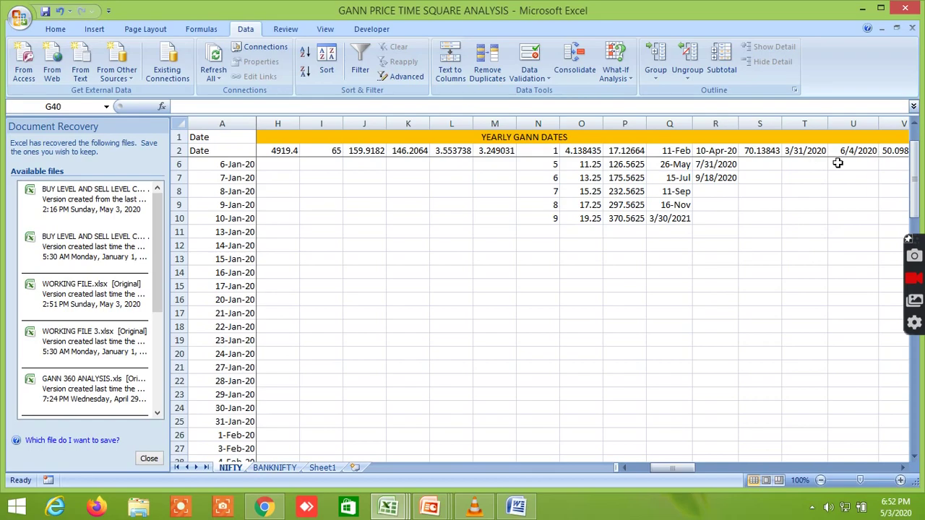
{"action": "scroll", "coordinate": [902, 467], "scroll_direction": "down", "scroll_amount": 1}
- Examine the DAILY GANN TIMES section of the NIFTY sheet
{"action": "left_click", "coordinate": [902, 468]}
{"action": "right_click", "coordinate": [903, 468]}
{"action": "left_click", "coordinate": [902, 468]}
{"action": "left_click", "coordinate": [902, 468]}
{"action": "left_click_drag", "start_coordinate": [903, 467], "coordinate": [902, 471]}
{"action": "left_click", "coordinate": [904, 470]}
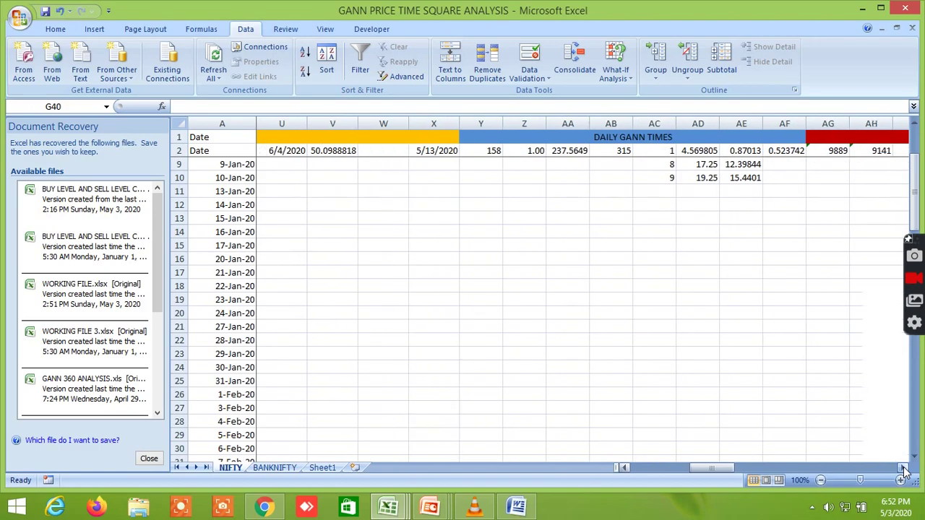
{"action": "left_click", "coordinate": [903, 470]}
{"action": "left_click", "coordinate": [903, 470]}
{"action": "left_click", "coordinate": [904, 470]}
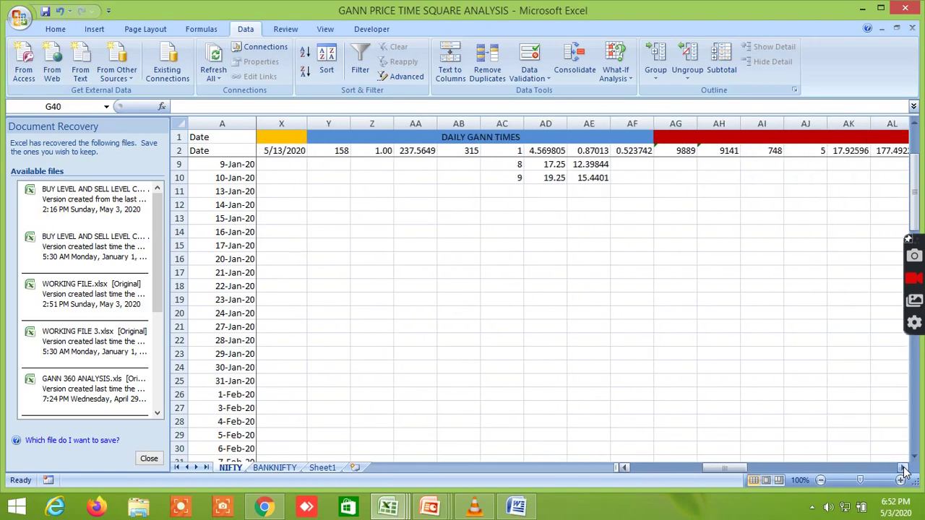
- Examine the WEEKLY GANN DATES section from its first date rows through column AW
{"action": "left_click_drag", "start_coordinate": [903, 471], "coordinate": [904, 470]}
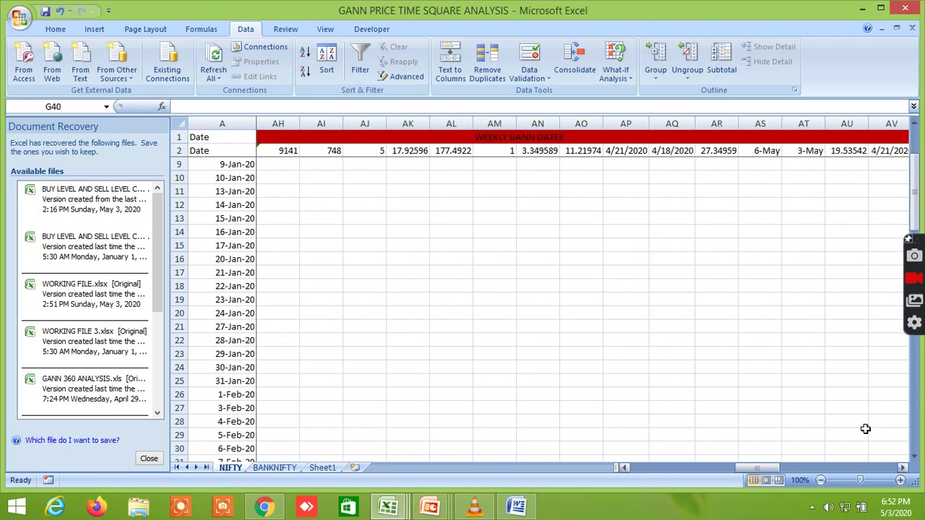
{"action": "scroll", "coordinate": [681, 306], "scroll_direction": "up", "scroll_amount": 2}
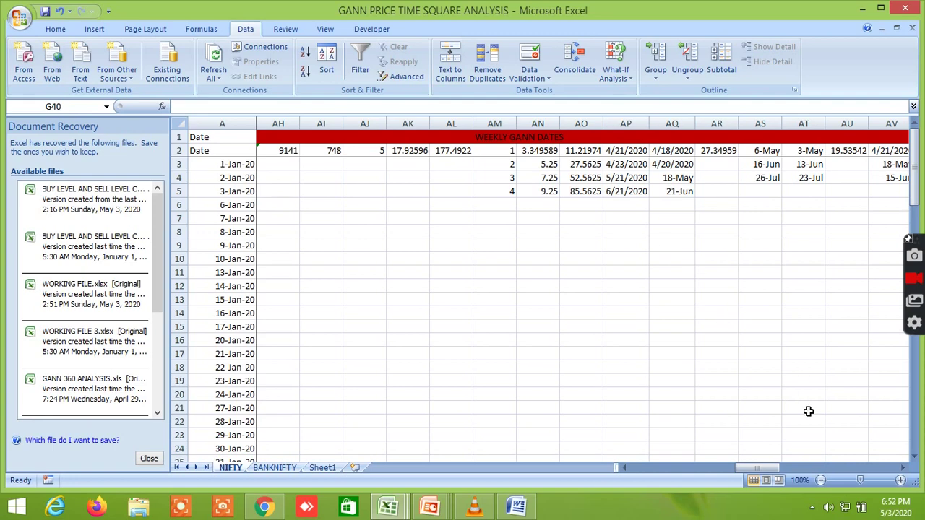
{"action": "left_click", "coordinate": [902, 468]}
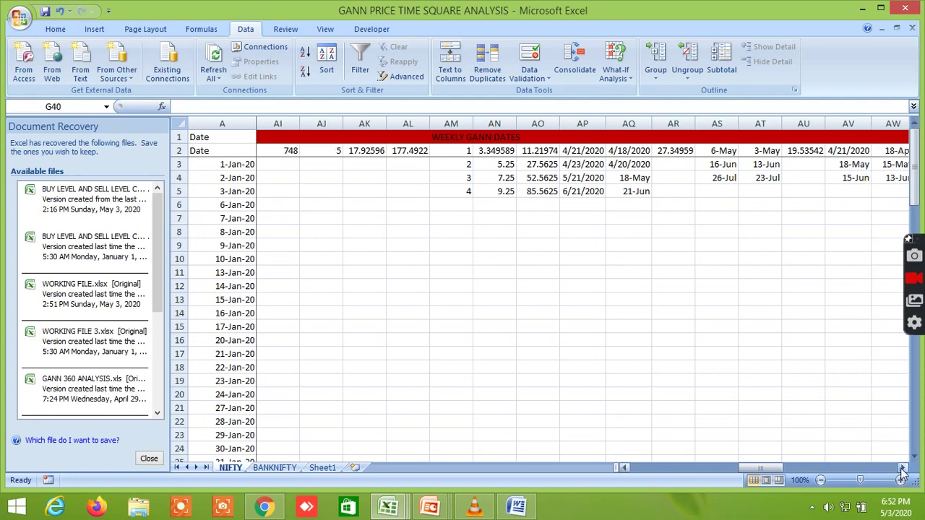
{"action": "left_click", "coordinate": [902, 468]}
{"action": "left_click", "coordinate": [902, 468]}
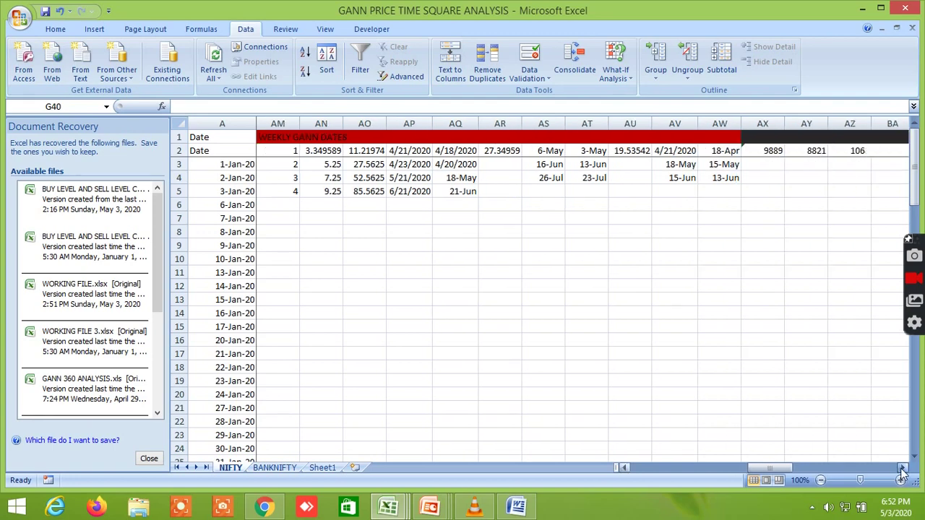
- Look through the black-headed section of Gann dates between the weekly and monthly sections, up to column BN
{"action": "left_click", "coordinate": [902, 469]}
{"action": "left_click", "coordinate": [902, 468]}
{"action": "left_click", "coordinate": [903, 468]}
{"action": "left_click", "coordinate": [902, 468]}
{"action": "left_click", "coordinate": [902, 468]}
{"action": "left_click", "coordinate": [902, 468]}
{"action": "left_click", "coordinate": [902, 468]}
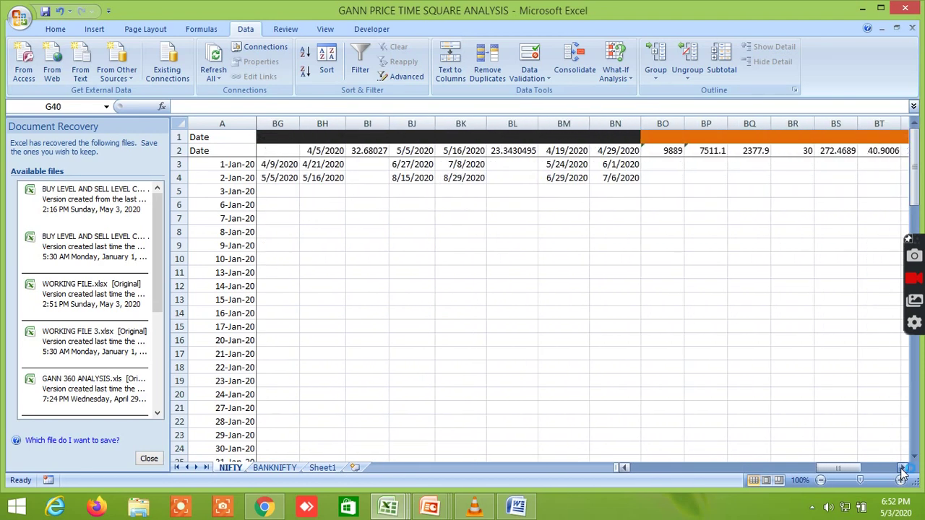
- Examine the MONTHLY GANN DATES section through column CE, and return to the NIFTY sheet's first columns
{"action": "left_click", "coordinate": [903, 468]}
{"action": "left_click", "coordinate": [903, 468]}
{"action": "left_click", "coordinate": [902, 468]}
{"action": "left_click", "coordinate": [902, 468]}
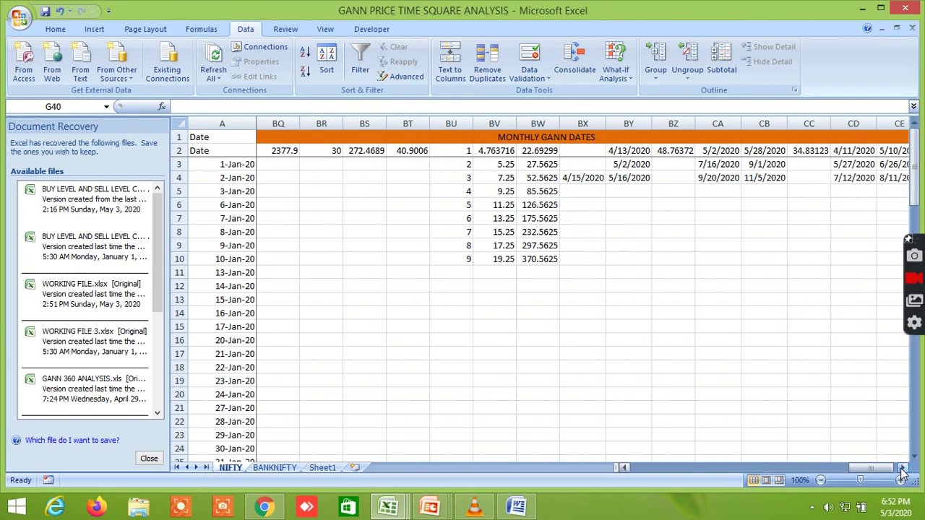
{"action": "left_click", "coordinate": [902, 468]}
{"action": "left_click", "coordinate": [903, 468]}
{"action": "left_click", "coordinate": [902, 469]}
{"action": "left_click", "coordinate": [902, 468]}
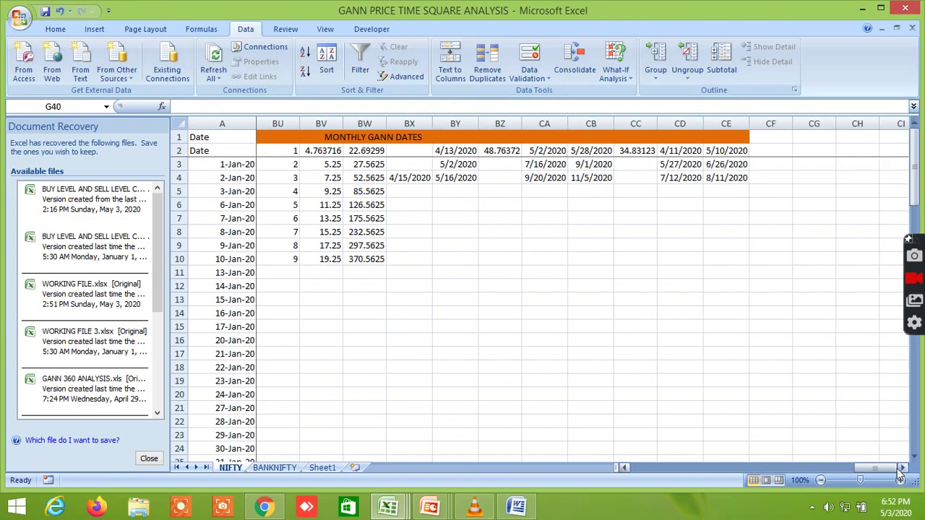
{"action": "left_click_drag", "start_coordinate": [874, 469], "coordinate": [669, 469]}
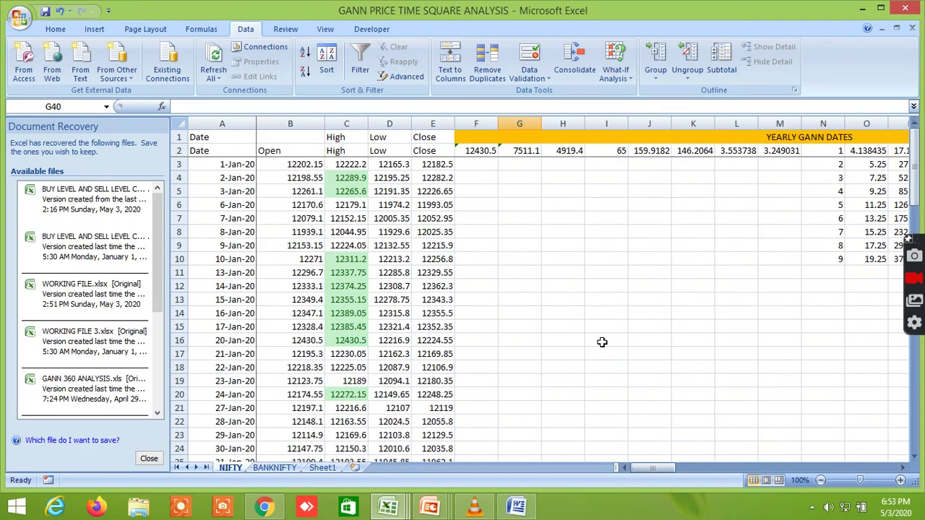